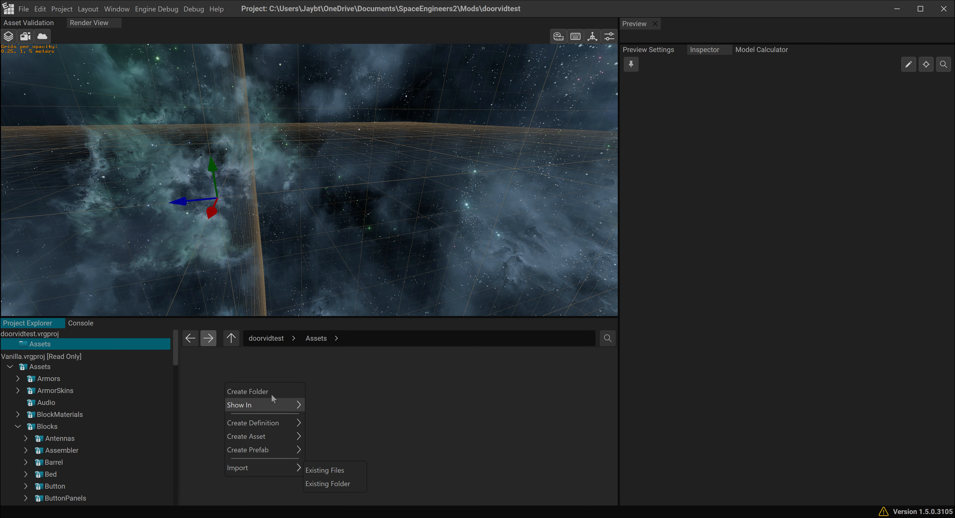
- Create a folder named Models in the doorvidtest project's Assets folder
left_click(264, 392)
type("Models")
key("Return")
- Create two subfolders named DoorL and DoorR inside the Models folder
double_click(205, 371)
right_click(217, 405)
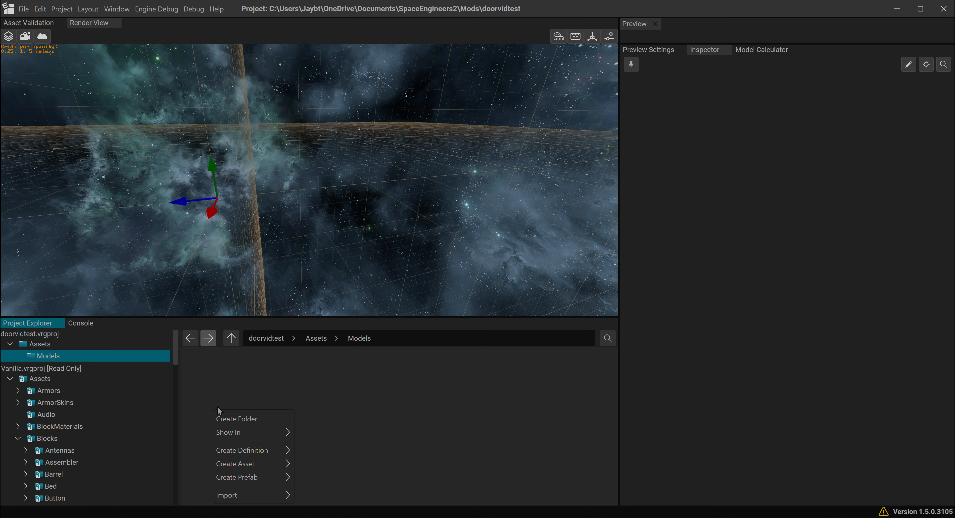
left_click(229, 418)
type("fra")
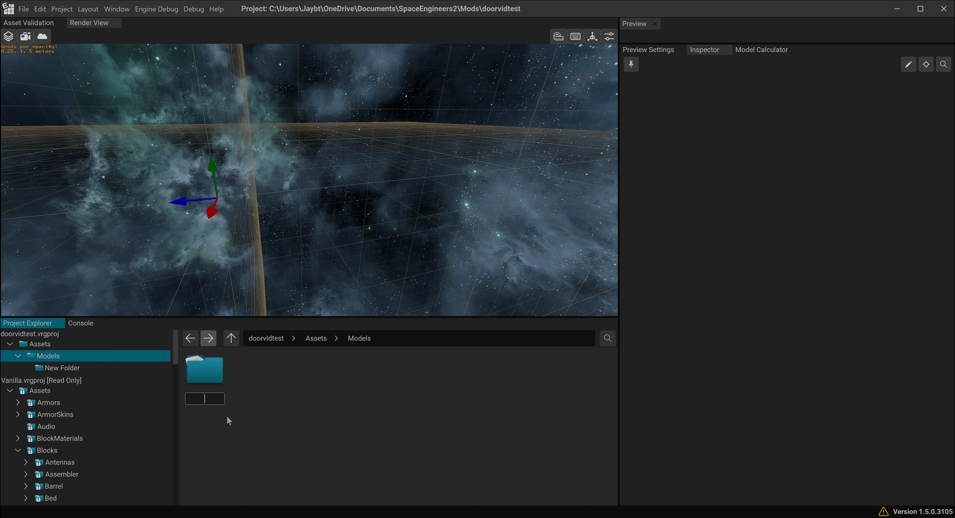
key("Return")
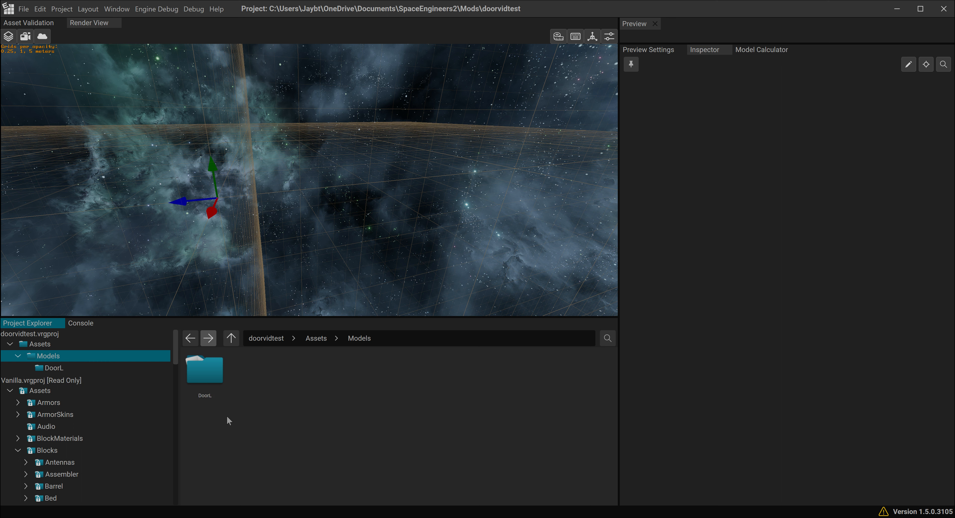
right_click(234, 419)
left_click(244, 429)
type("D")
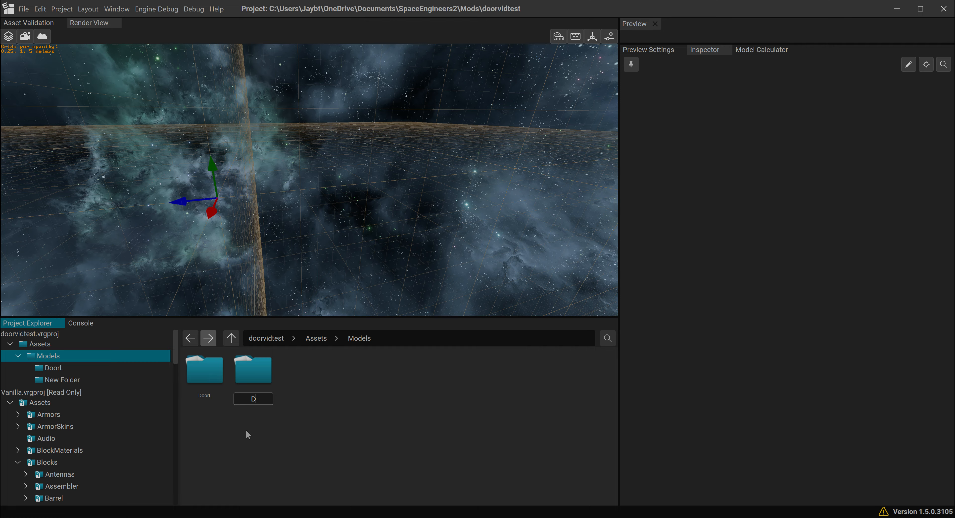
type("oorR")
key("Return")
- Import the existing files DoorL, DoorL_collision.bin and DoorL_collision from TestMods into the DoorL folder
double_click(214, 390)
right_click(219, 407)
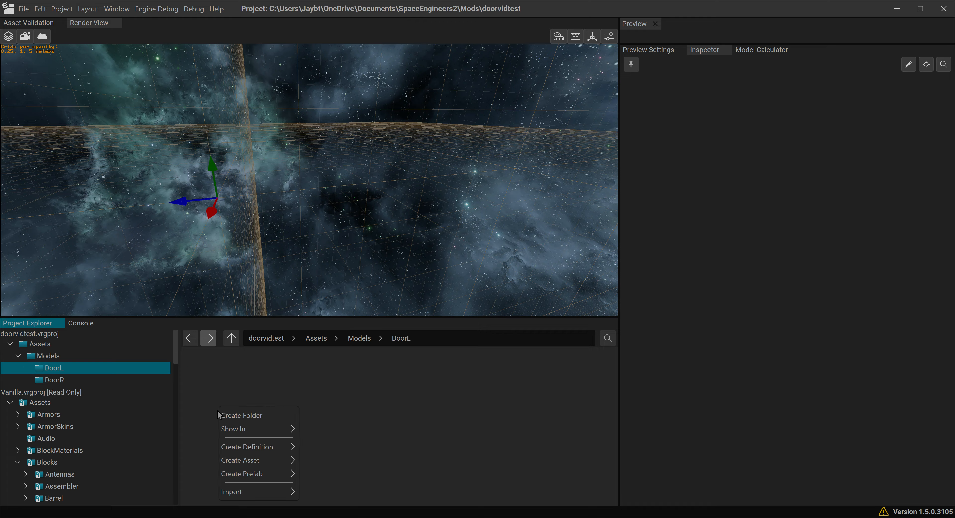
mouse_move(246, 492)
left_click(311, 493)
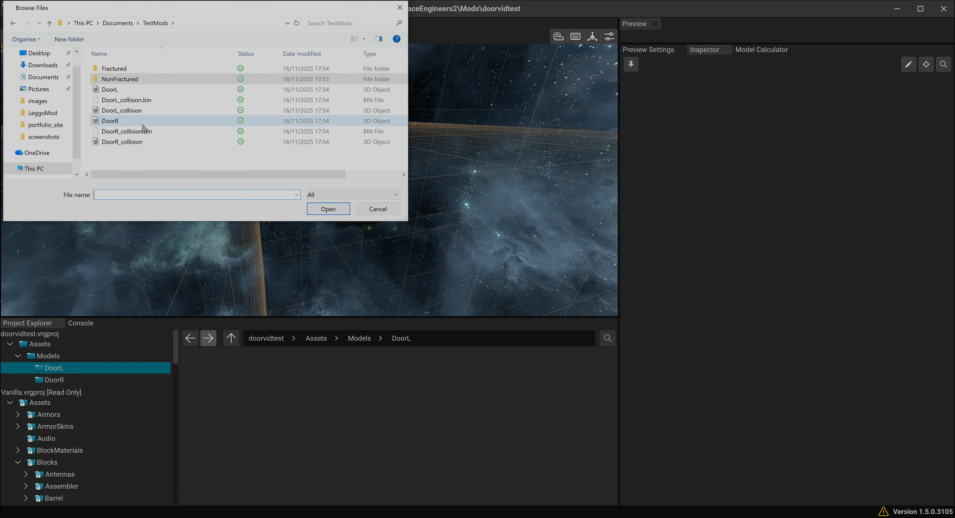
left_click(122, 110)
left_click(119, 89, "shift")
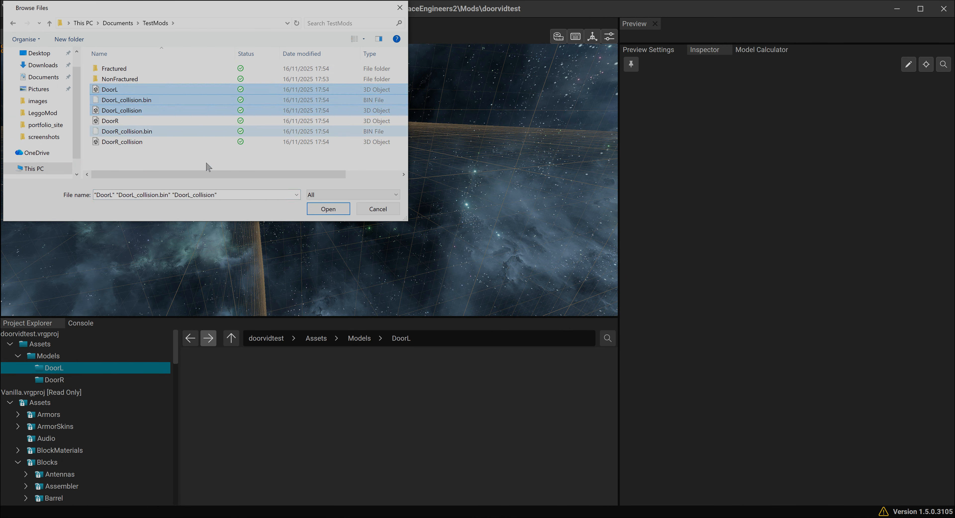
left_click(328, 208)
- Snap DoorL.model to the SE2 grid and assign PaintedMetalYellow to its DefaultMaterial
left_click(259, 382)
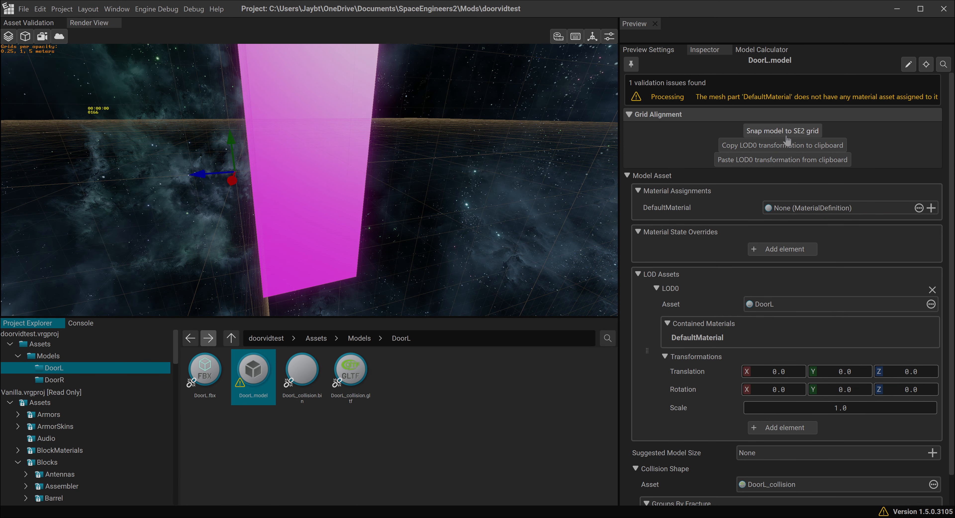
left_click(787, 134)
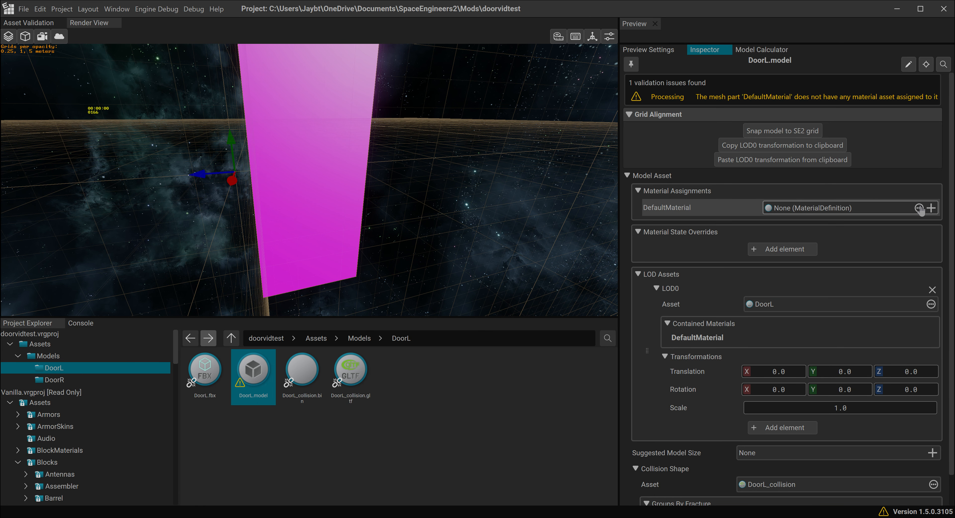
left_click(829, 208)
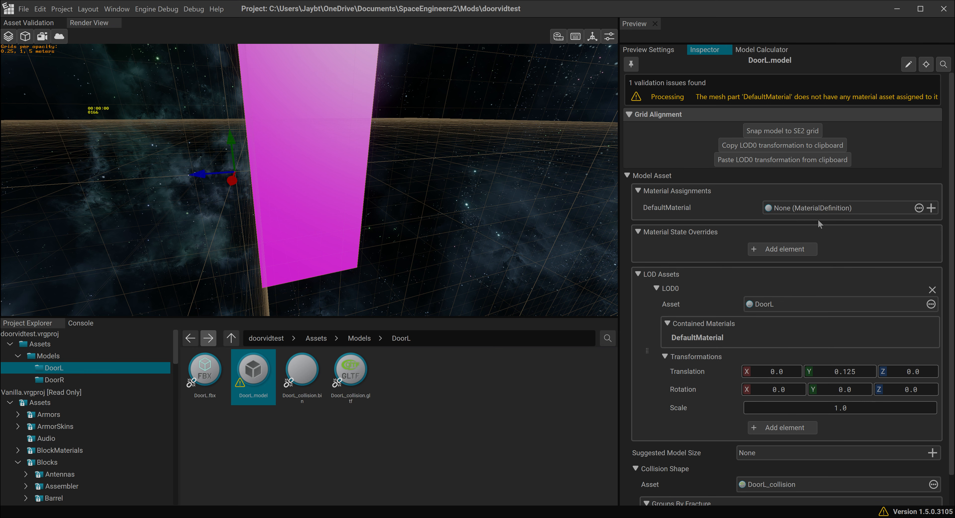
left_click(919, 208)
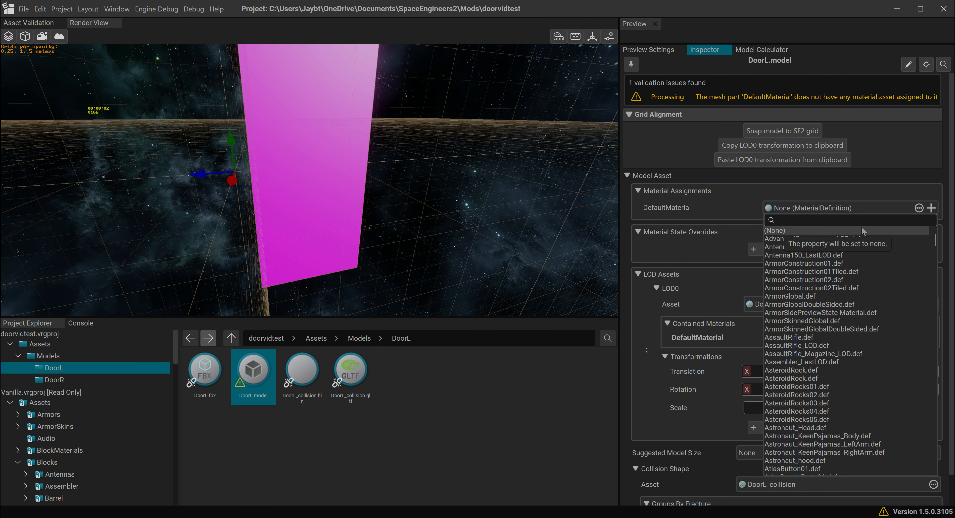
type("painte")
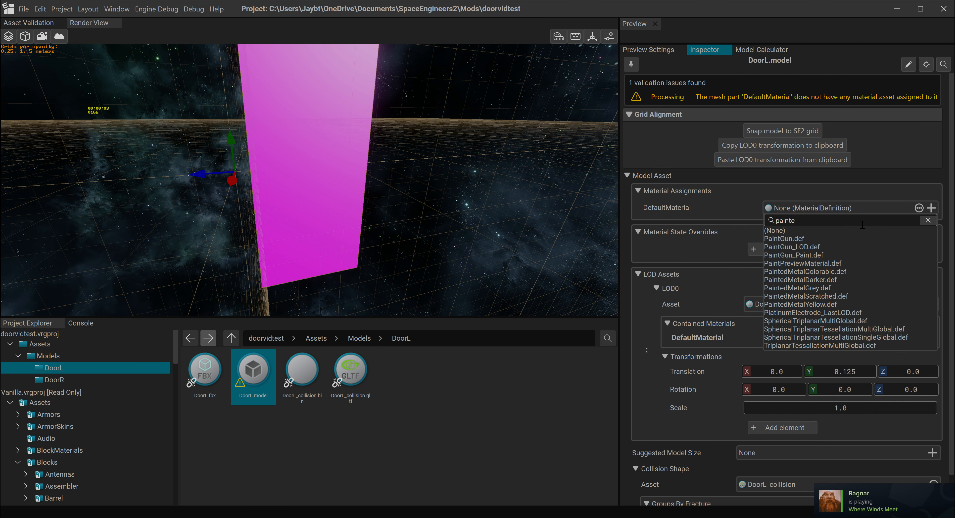
type("dmental")
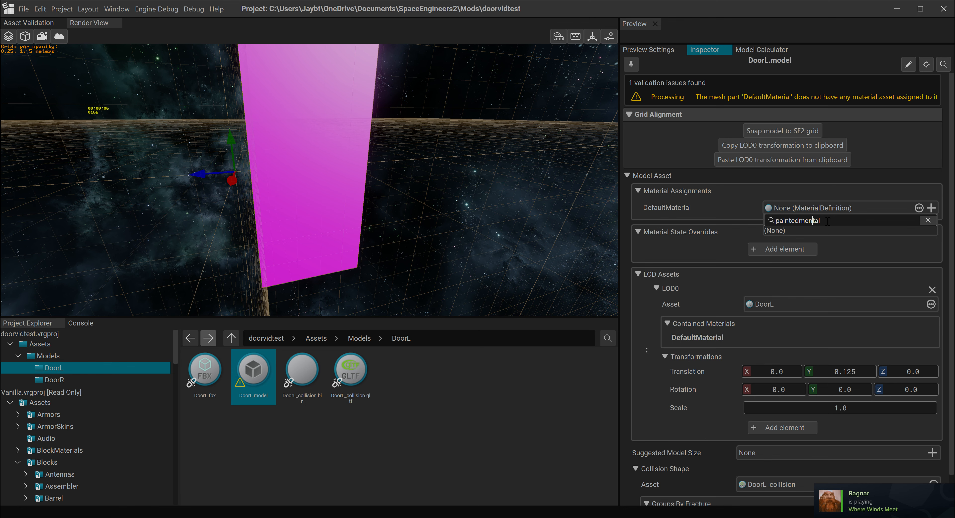
key("BackSpace")
left_click(803, 273)
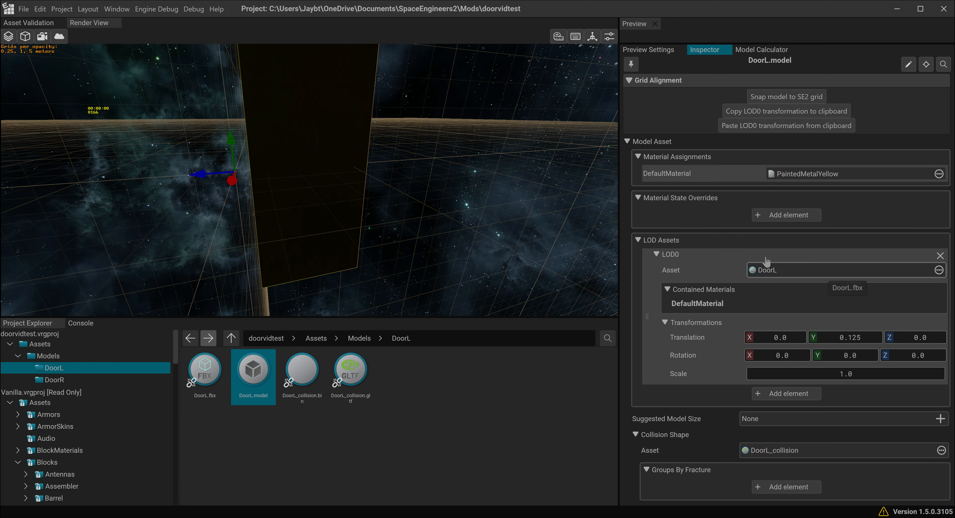
- Import the existing files DoorR, DoorR_collision.bin and DoorR_collision from TestMods into the DoorR folder
left_click(55, 379)
right_click(259, 396)
mouse_move(280, 481)
left_click(359, 484)
left_click_drag(128, 163, 106, 118)
left_click(328, 208)
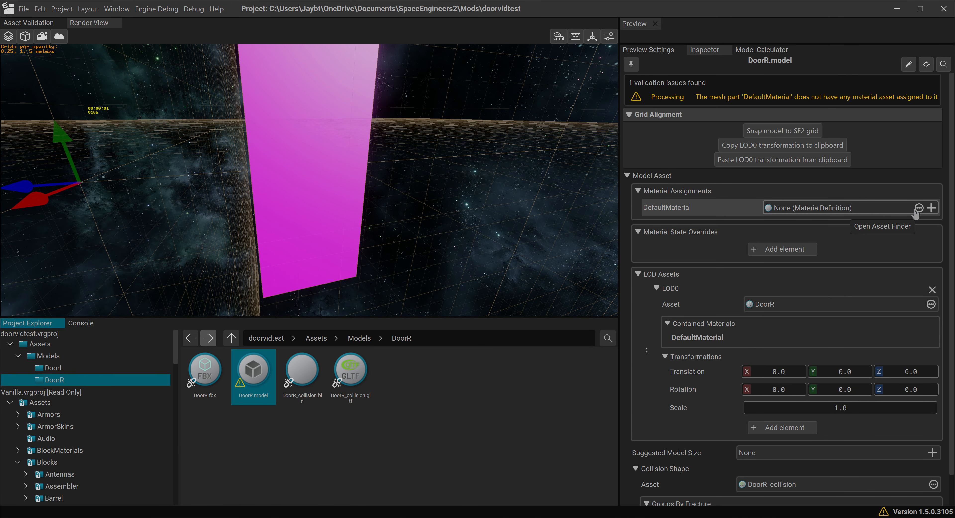
- Assign PaintedMetalYellow to the DefaultMaterial of DoorR.model and snap the model to the SE2 grid
left_click(918, 208)
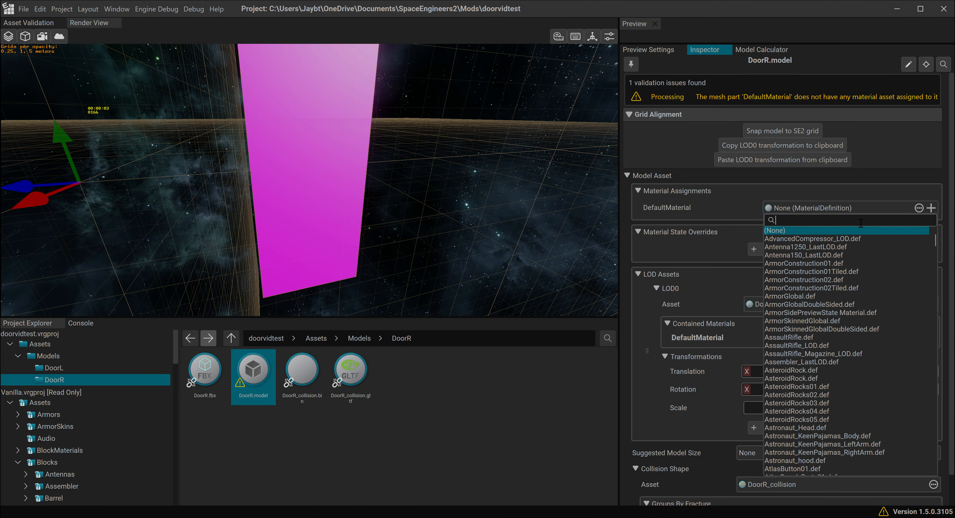
type("painted")
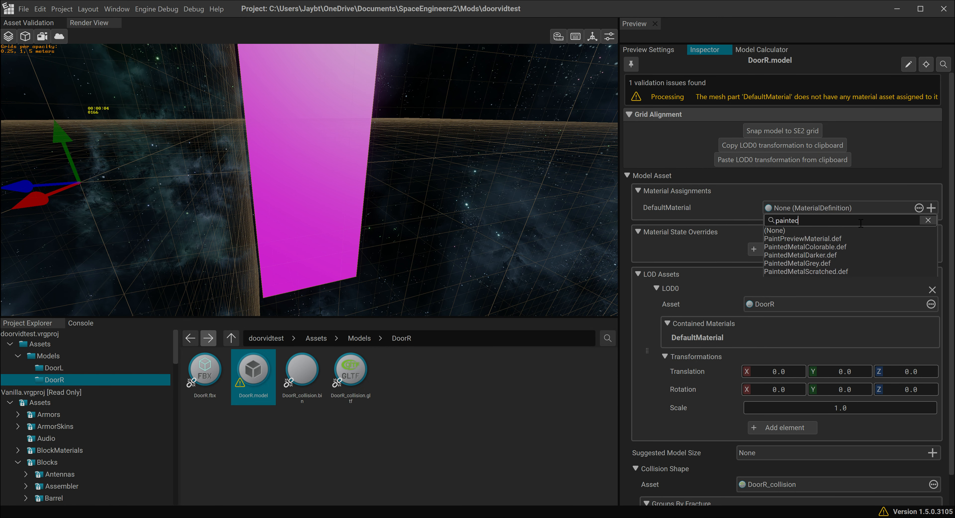
type("metal")
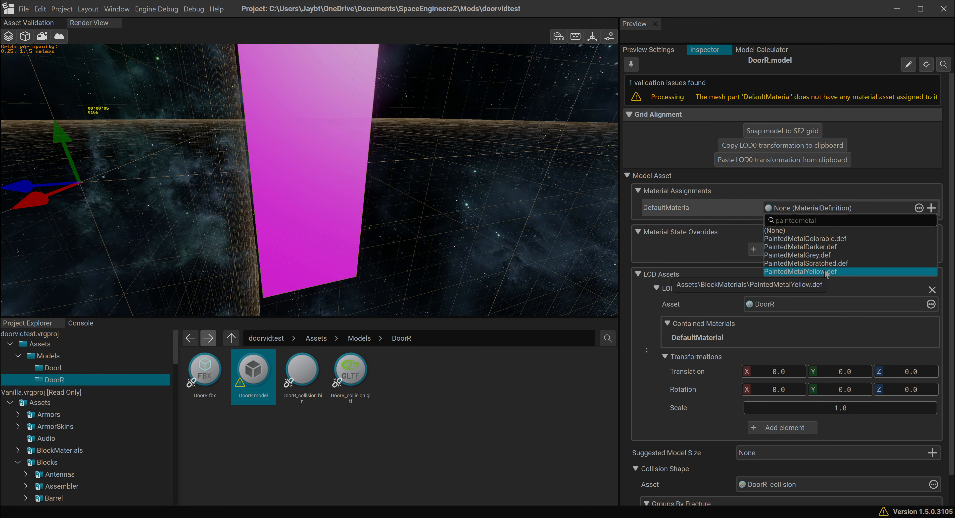
left_click(812, 271)
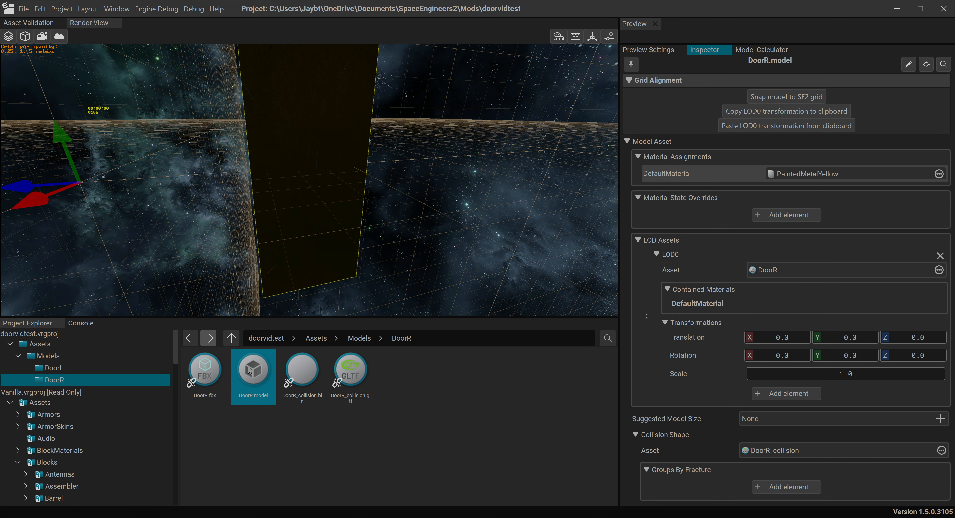
left_click(256, 368)
left_click(789, 98)
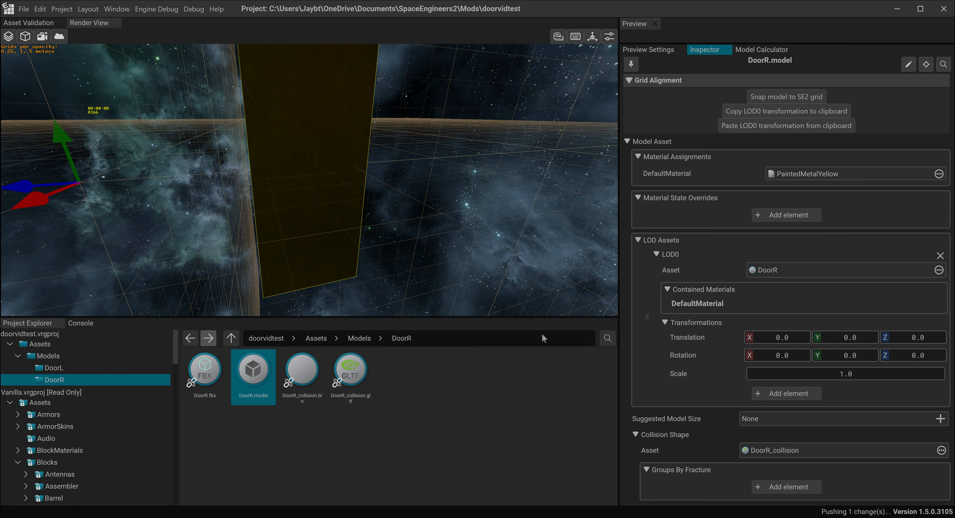
- Import the existing Fractured folder from TestMods into Models with snapping to the SE2 grid enabled
left_click(48, 355)
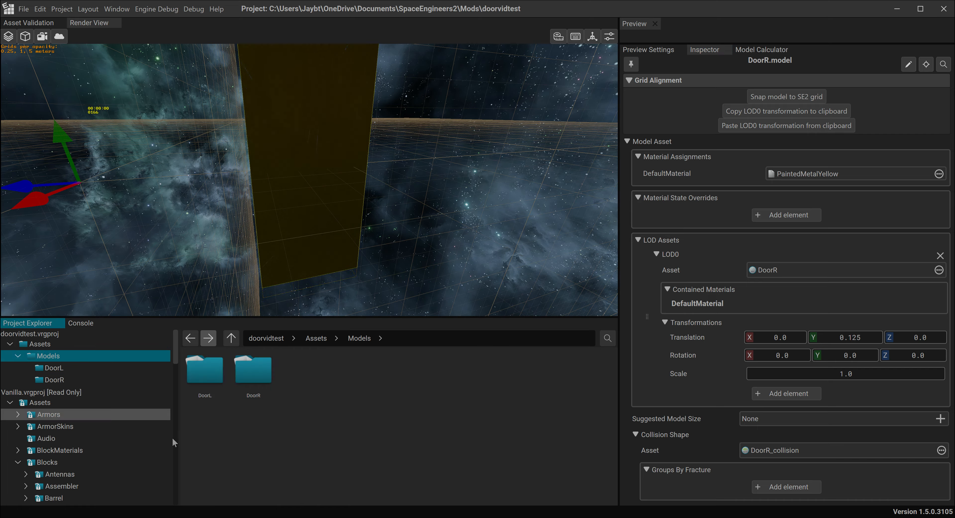
right_click(338, 404)
mouse_move(352, 487)
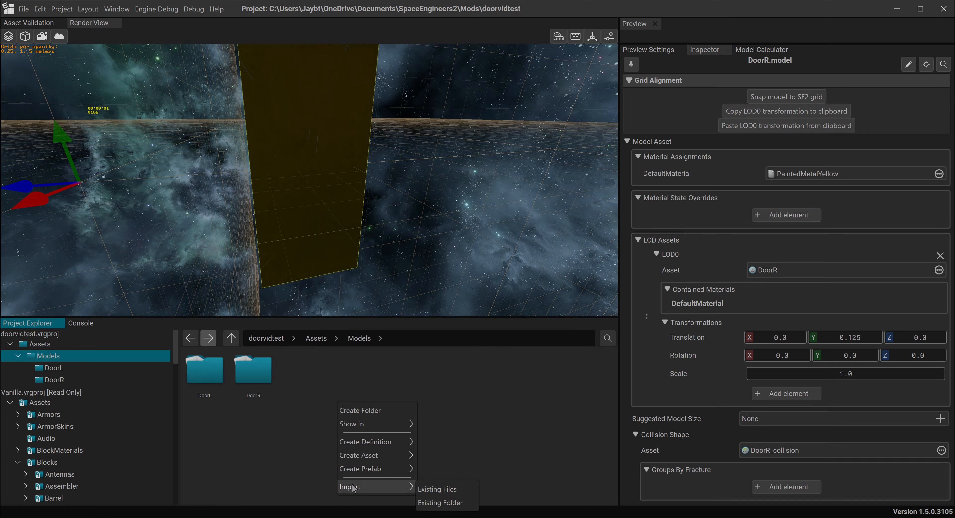
left_click(453, 503)
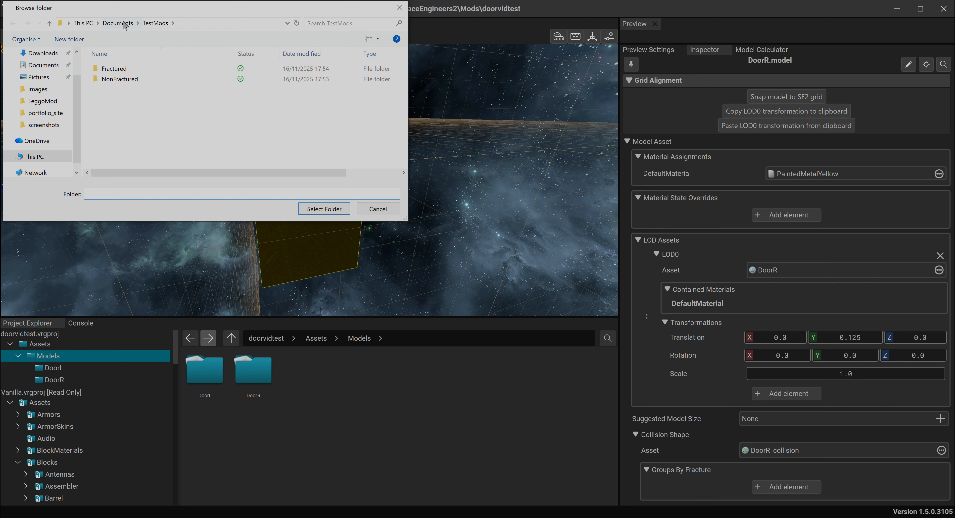
left_click(112, 71)
left_click(324, 209)
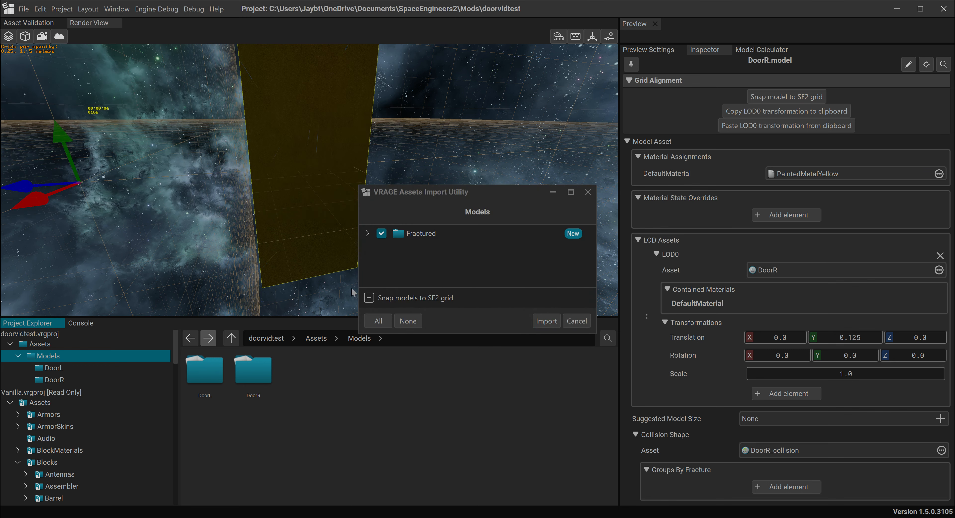
left_click(369, 298)
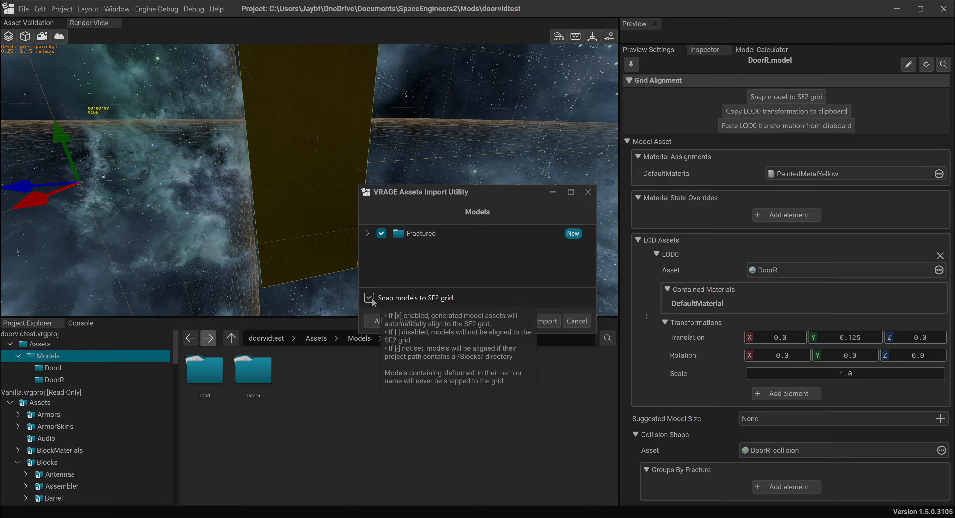
left_click(543, 323)
- Import the existing NonFractured folder from TestMods into Models with snapping to the SE2 grid enabled
right_click(383, 403)
mouse_move(408, 484)
left_click(484, 503)
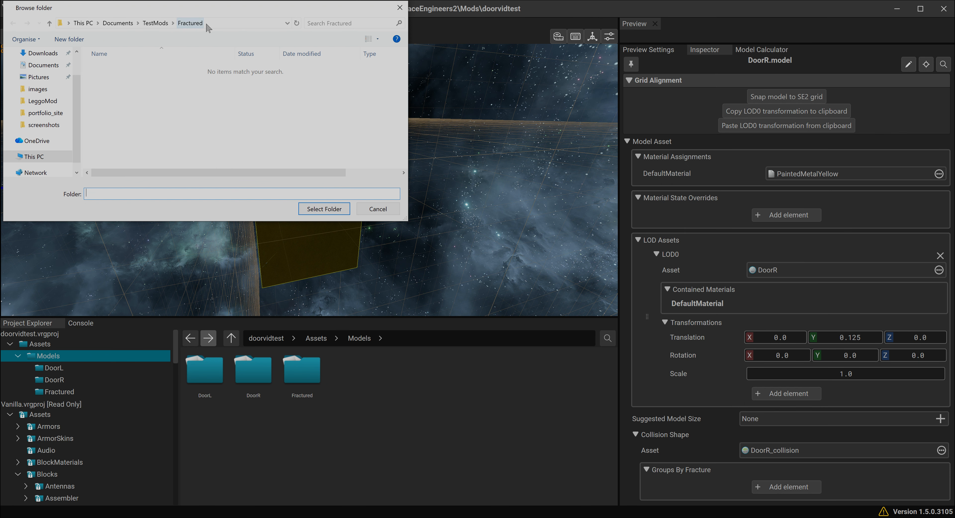
left_click(156, 23)
left_click(120, 79)
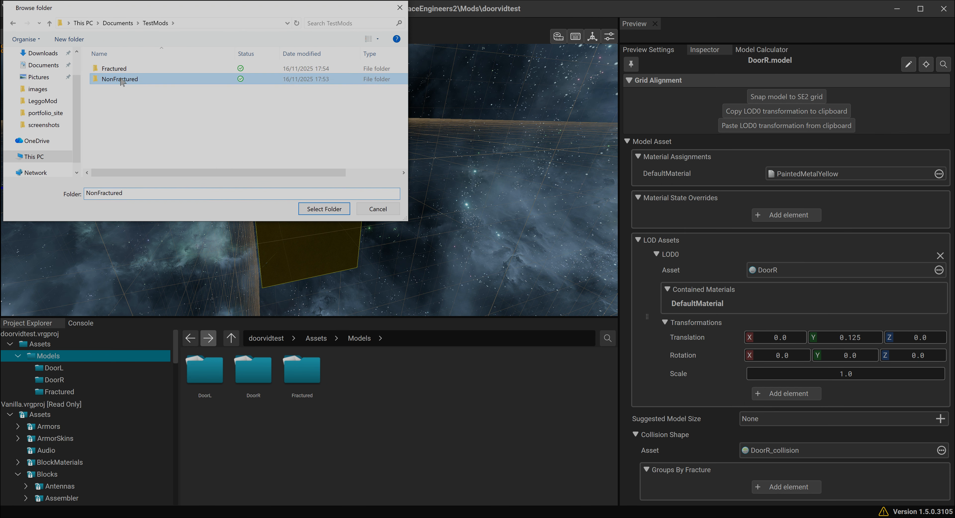
left_click(316, 211)
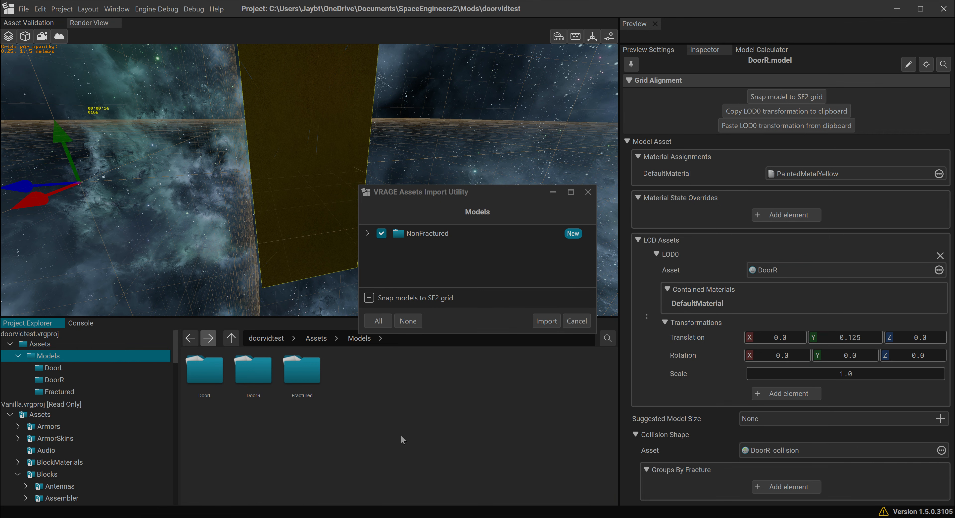
left_click(369, 297)
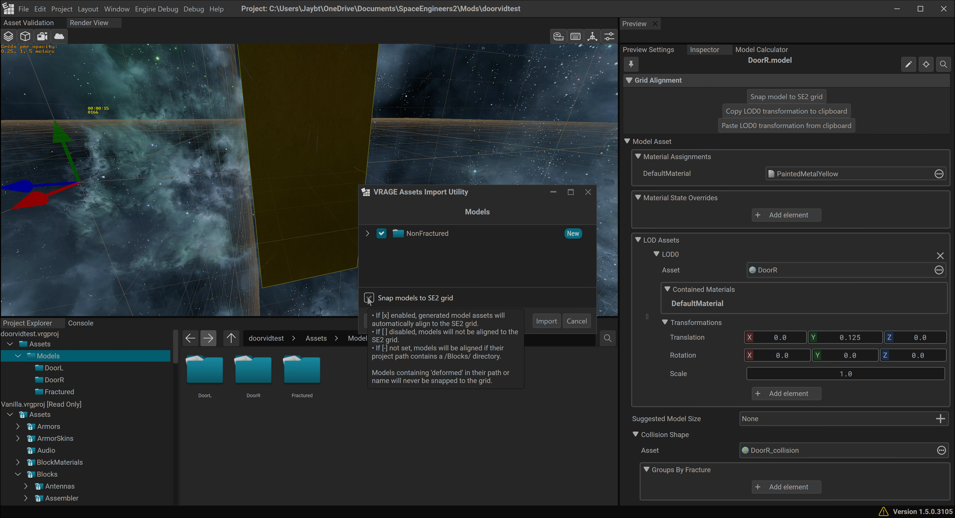
left_click(546, 321)
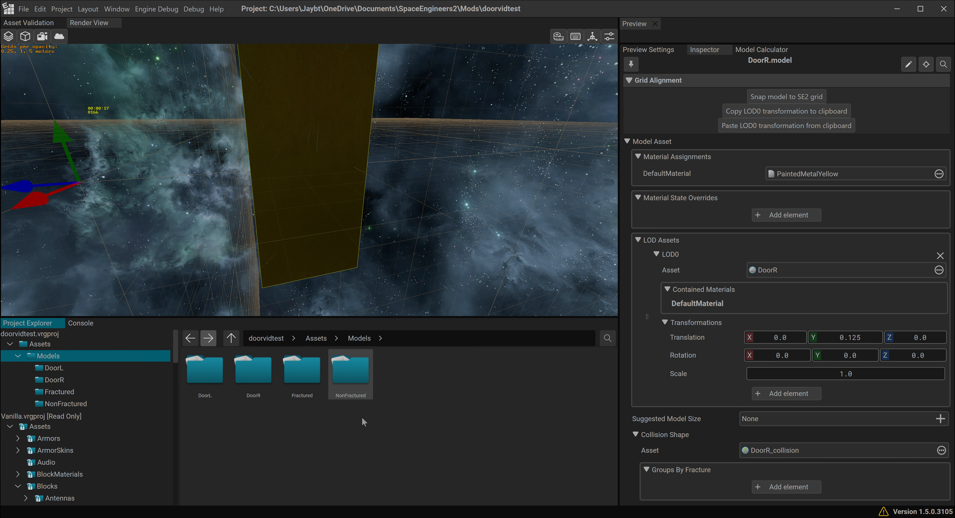
- Assign PaintedMetalColorable to the DefaultMaterial of Frame_Fractured.model in the Fractured folder
double_click(302, 371)
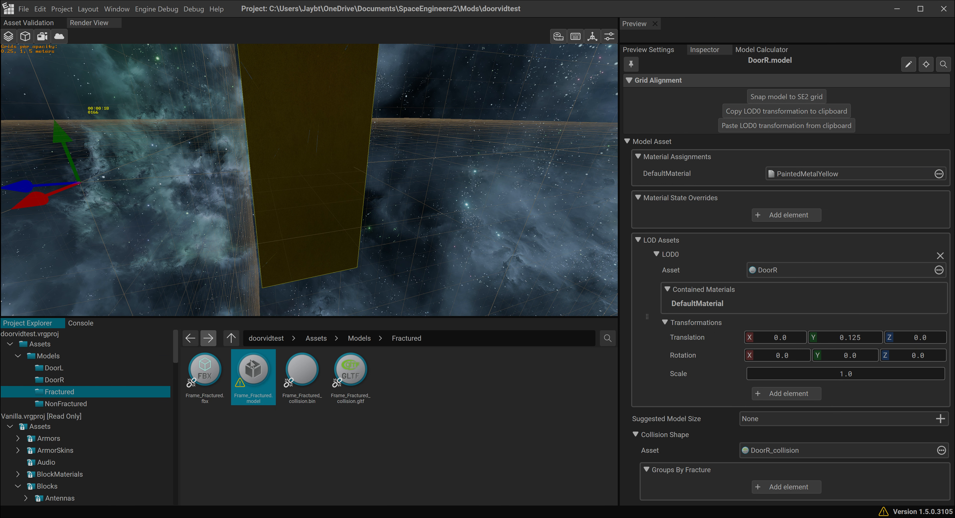
left_click(261, 387)
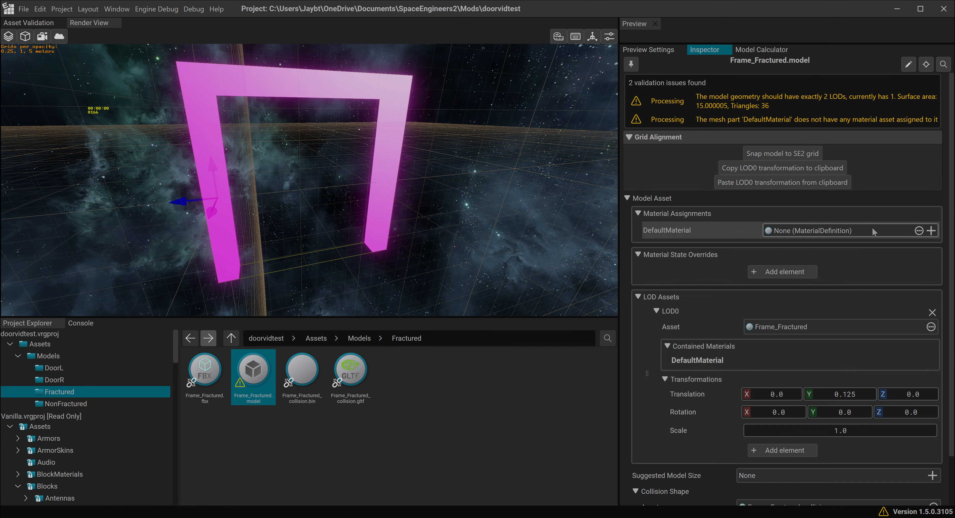
left_click(780, 232)
type("painte")
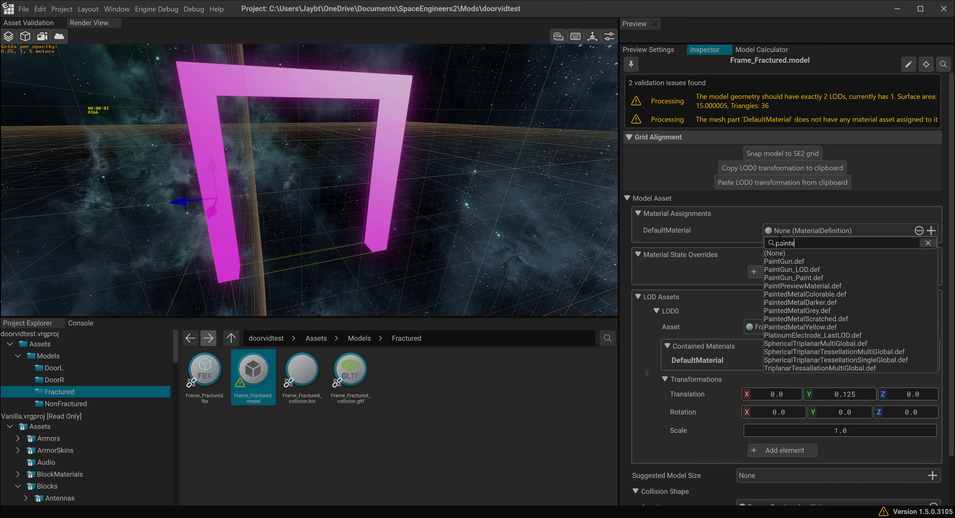
type("dmetal")
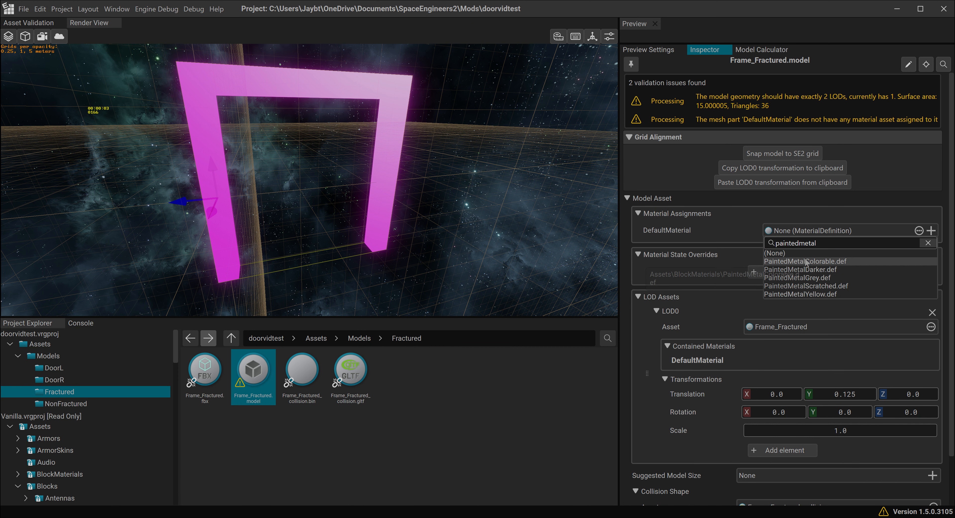
left_click(797, 261)
- Assign PaintedMetalColorable to the DefaultMaterial of Frame.model in the NonFractured folder
left_click(120, 404)
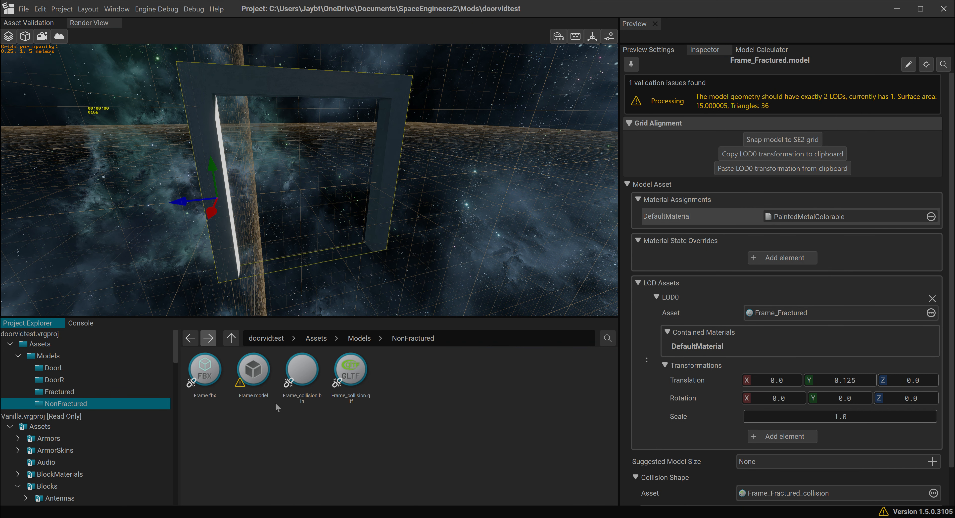
left_click(254, 370)
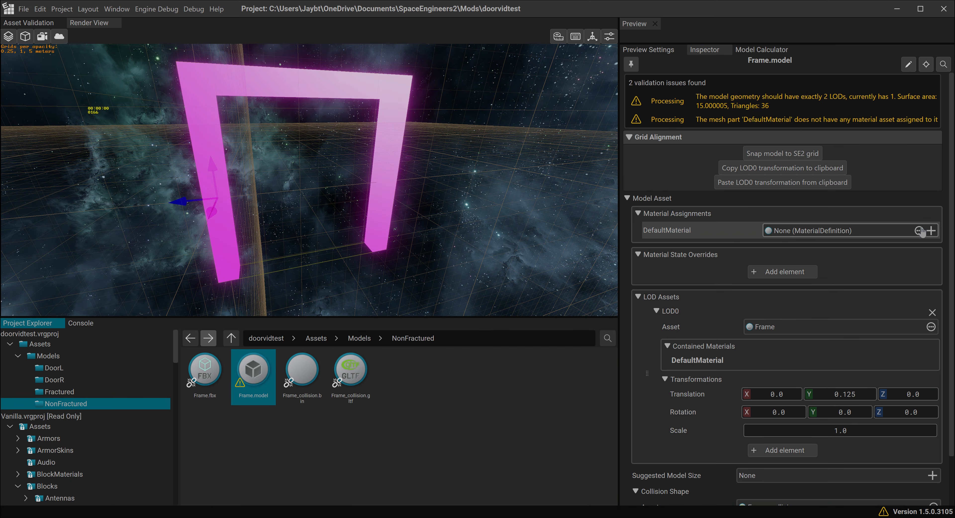
left_click(863, 230)
type("painted")
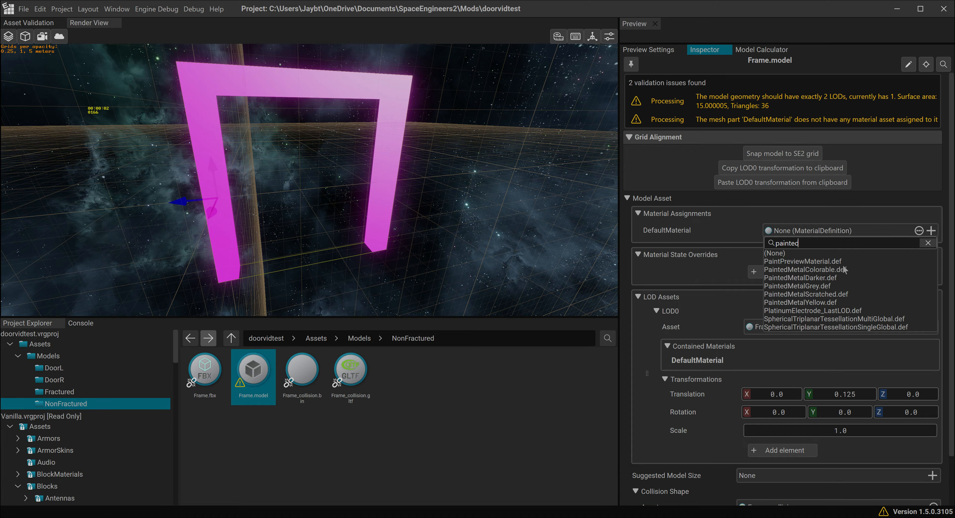
left_click(844, 269)
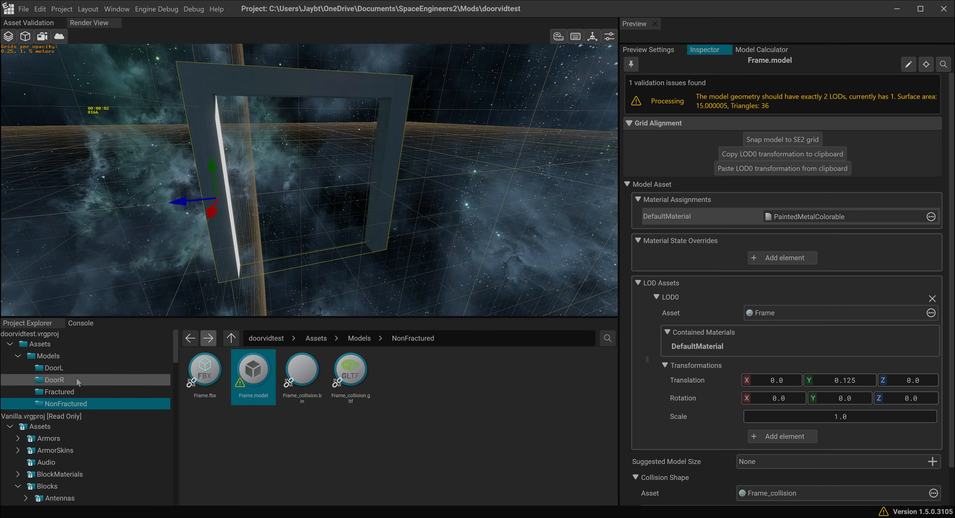
left_click(90, 368)
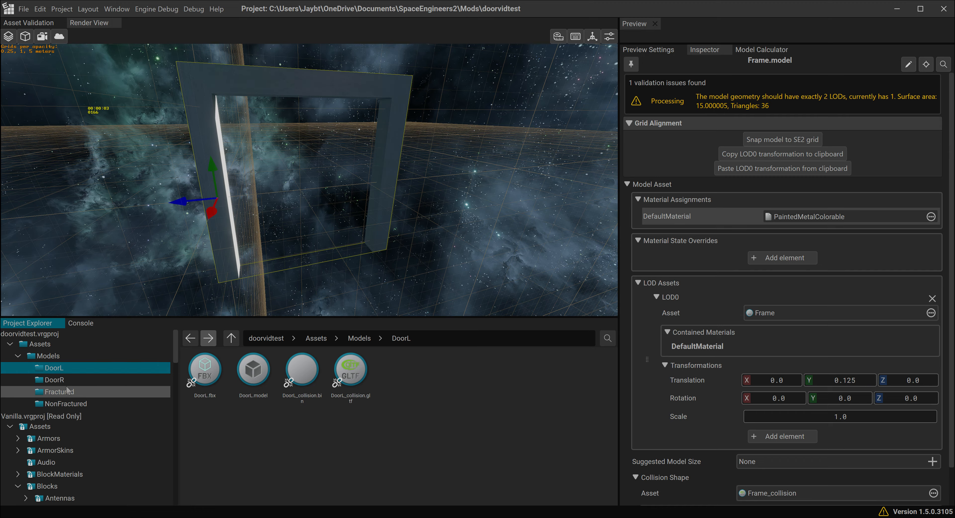
left_click(78, 379)
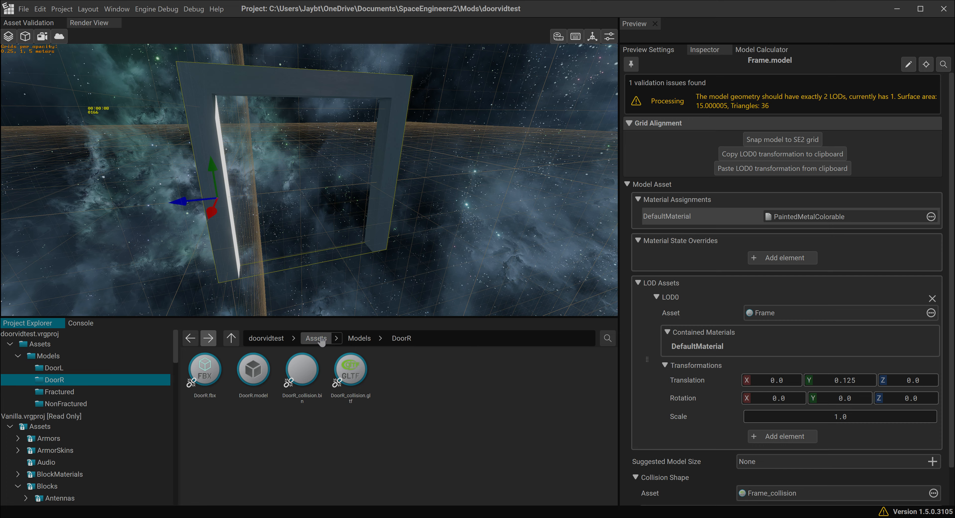
left_click(57, 357)
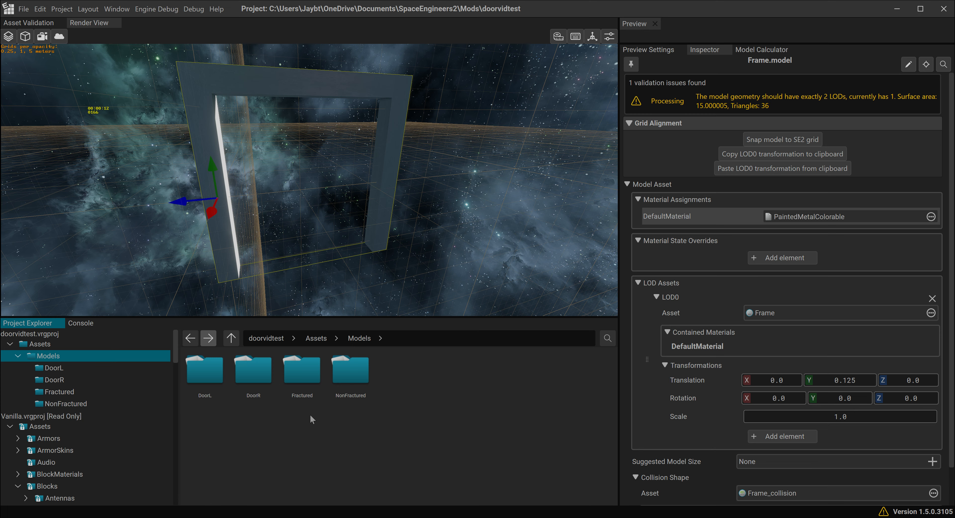
- Create a folder named Definitions in the project's Assets folder
left_click(67, 346)
right_click(285, 385)
left_click(298, 392)
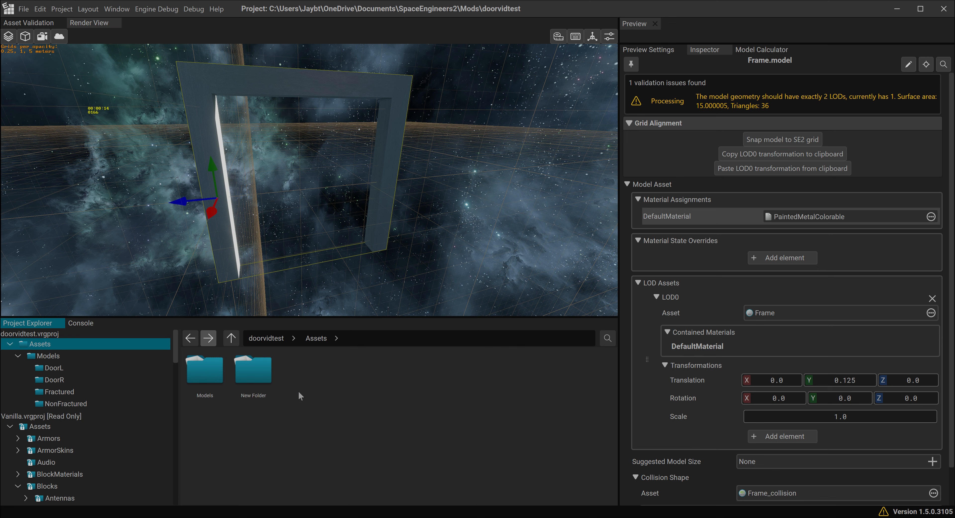
type("Definitions")
key("Return")
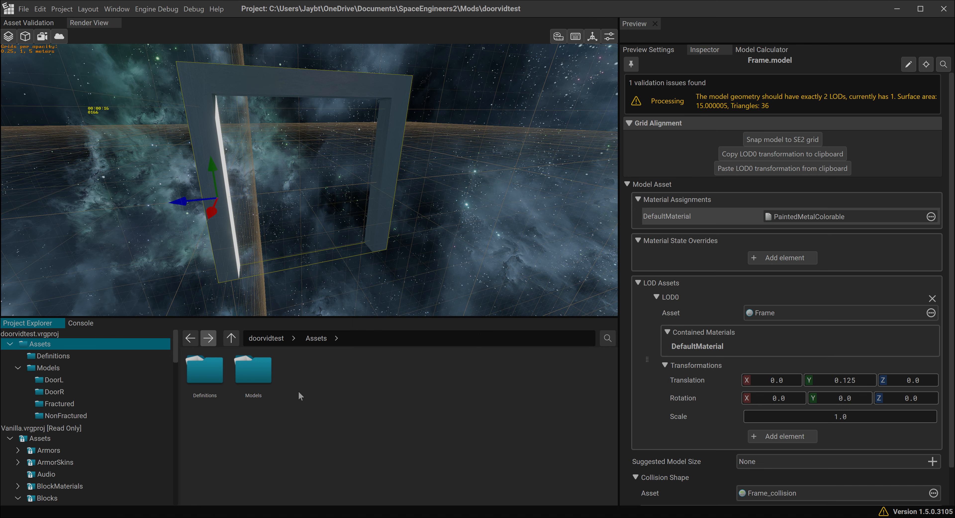
- Create a folder named frame inside the Definitions folder
double_click(203, 390)
right_click(204, 388)
left_click(218, 396)
type("frame")
key("Return")
- Add two more folders inside Definitions, named DoorL and DoorR
right_click(261, 388)
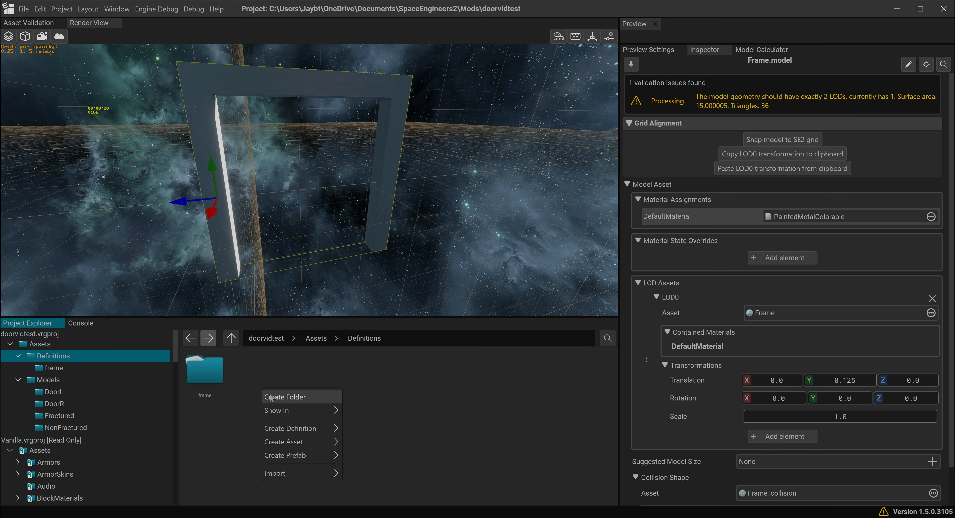
left_click(268, 396)
type("DoorL")
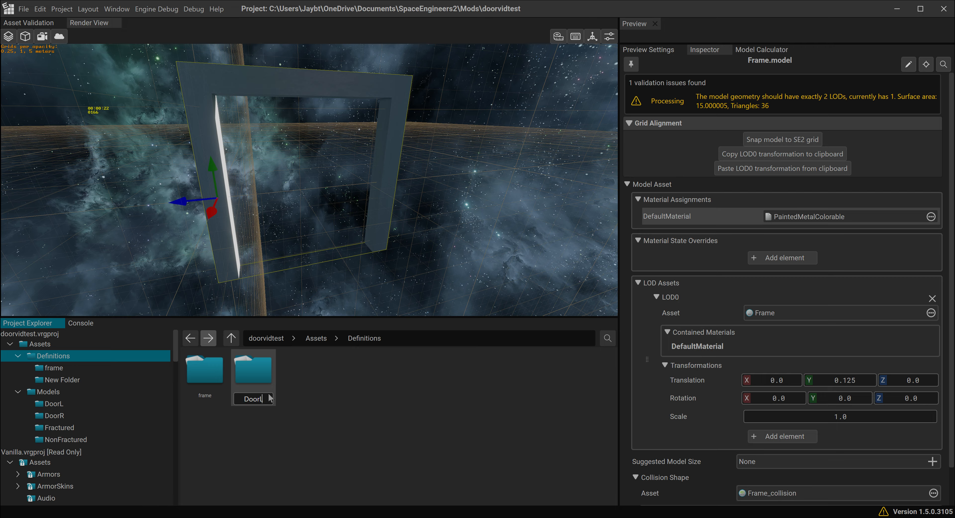
key("Return")
right_click(317, 387)
left_click(327, 396)
type("DoorR")
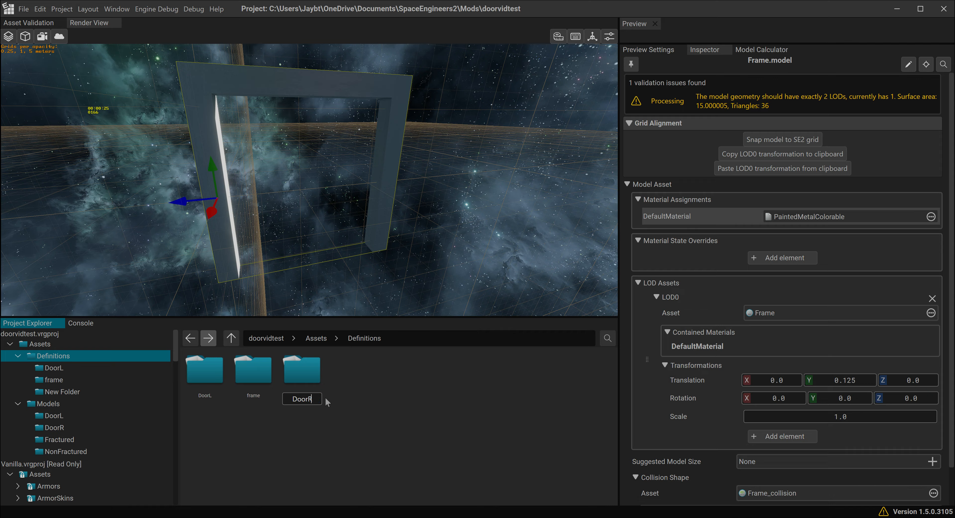
key("Return")
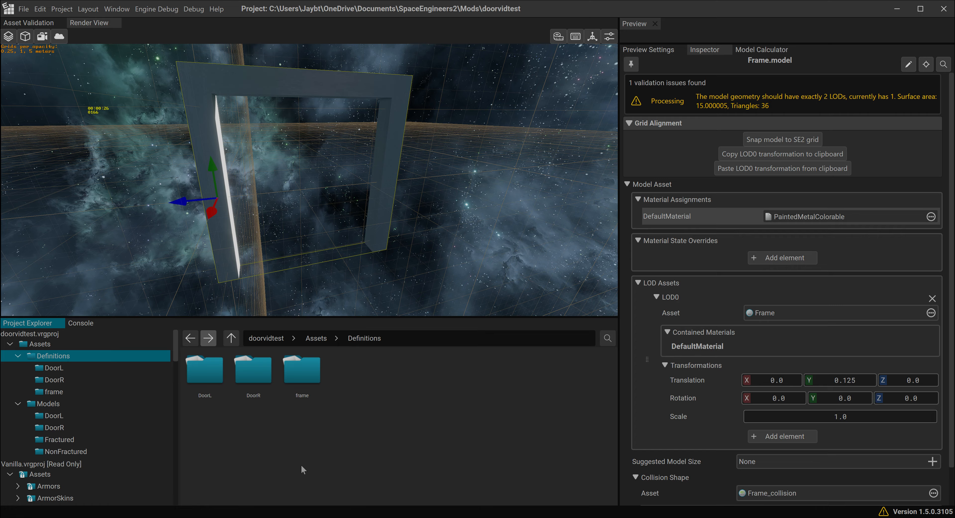
- Create a prefab in the frame folder from the Doors template of breakable blocks, keeping the default name Doors.partialdef
double_click(302, 371)
right_click(240, 382)
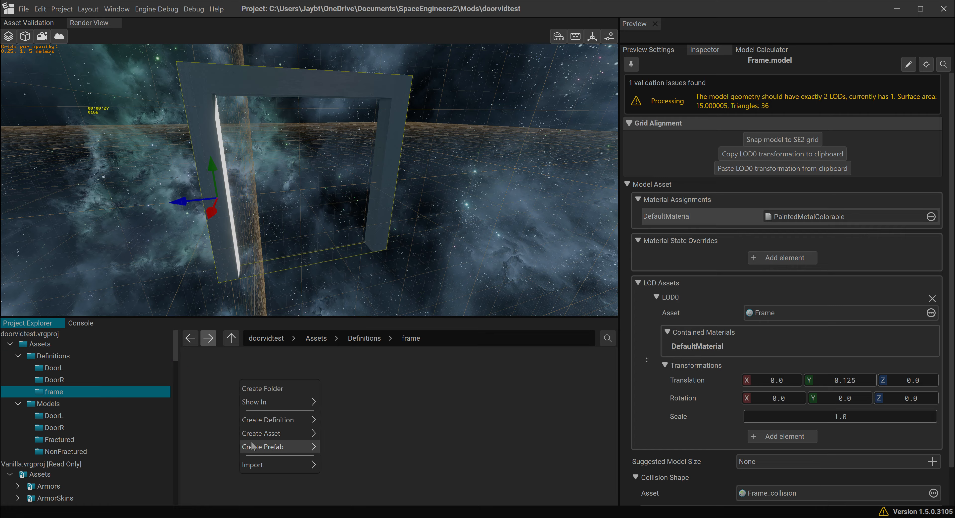
mouse_move(255, 449)
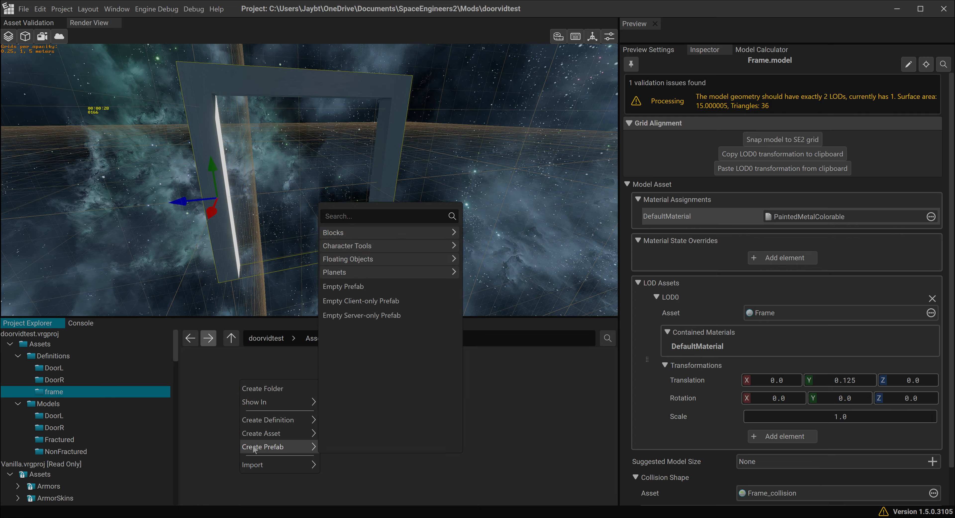
left_click(357, 234)
left_click(359, 265)
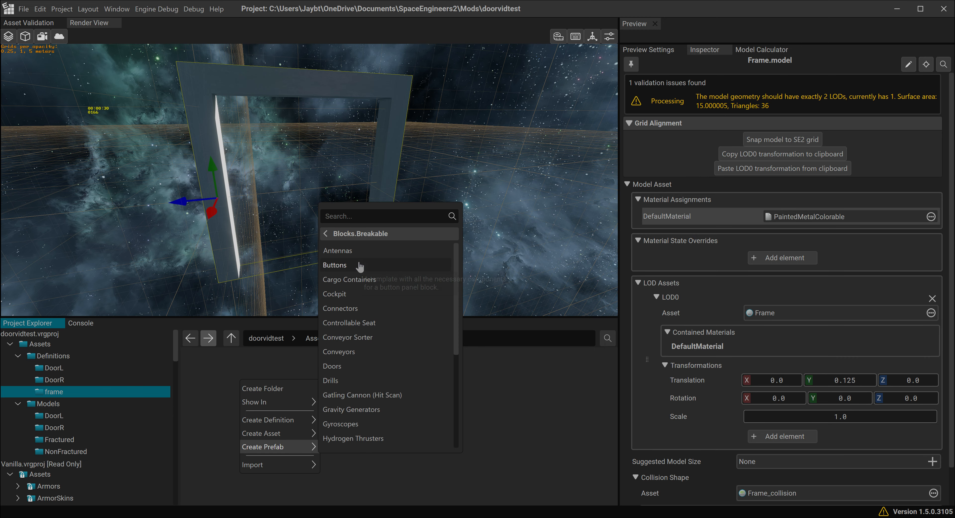
left_click(332, 366)
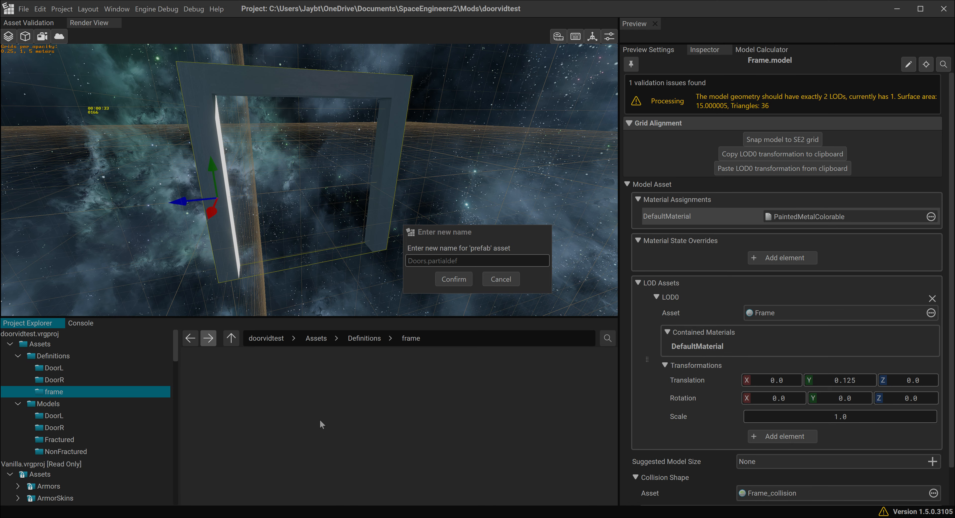
left_click(452, 278)
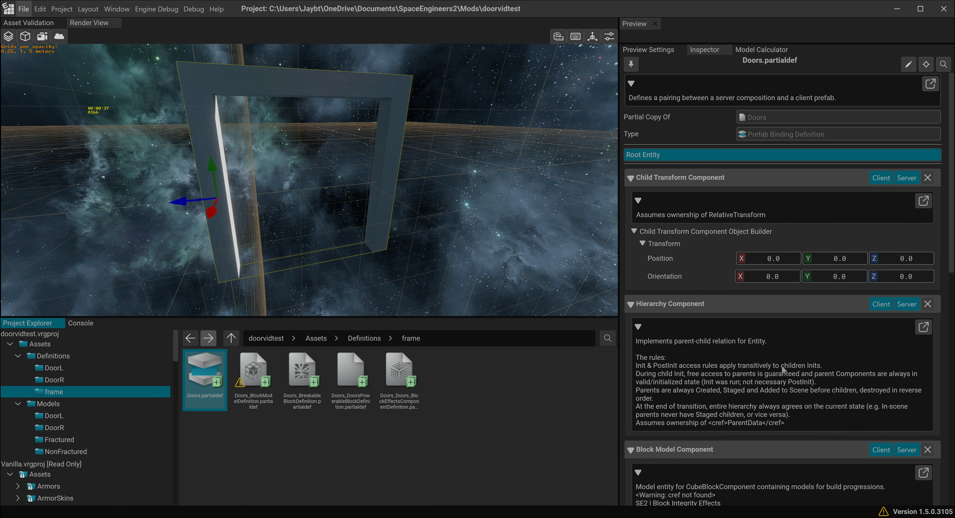
- Collapse all component sections of Doors.partialdef to review its list of components
scroll(784, 369, "down", 10)
scroll(800, 374, "up", 10)
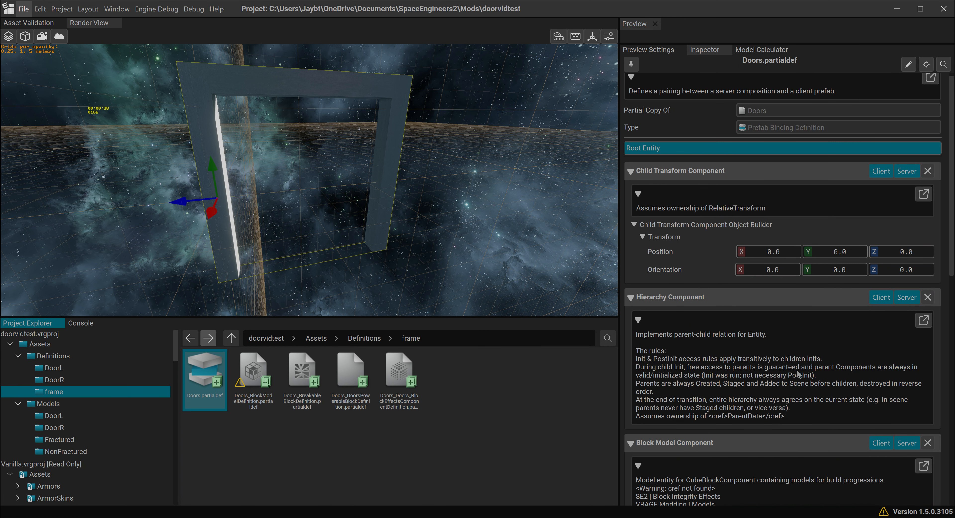
left_click(634, 181)
left_click(632, 208)
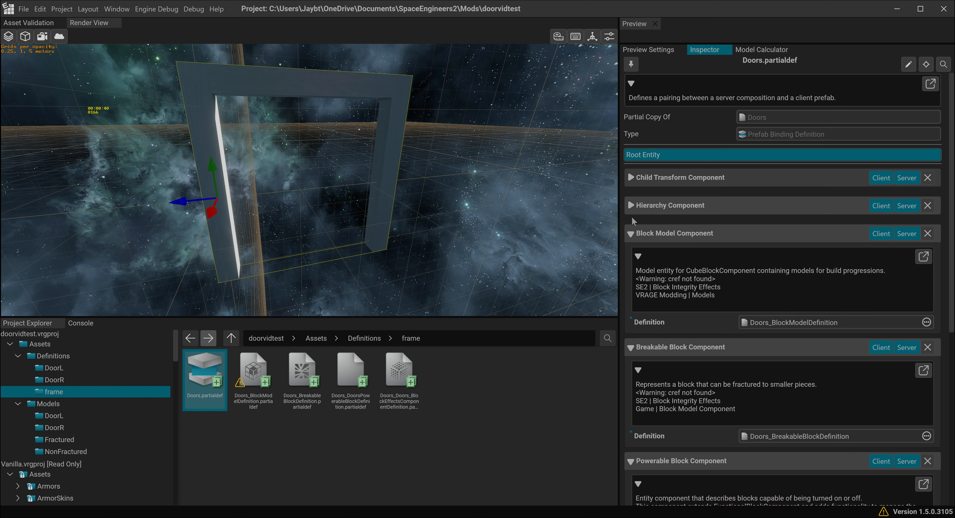
left_click(632, 234)
left_click(630, 262)
left_click(631, 289)
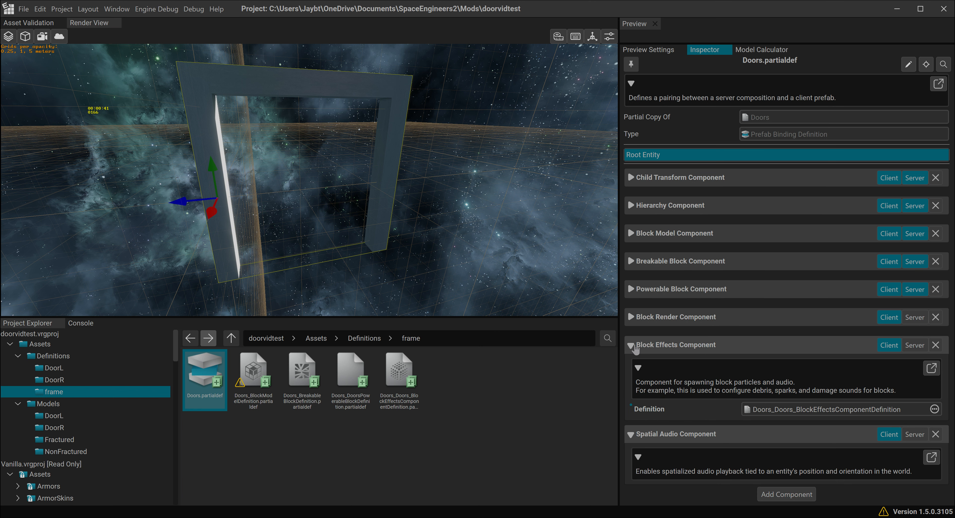
left_click(632, 344)
left_click(631, 373)
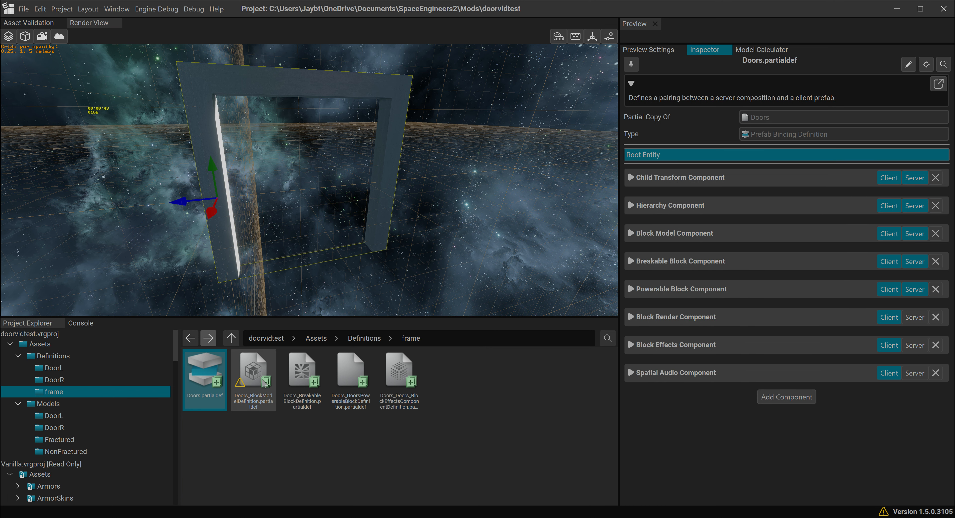
- In Doors_BlockModelDefinition.partialdef, set Model to Frame, and both Fractured Model and Deformed Model to Frame_Fractured
left_click(256, 374)
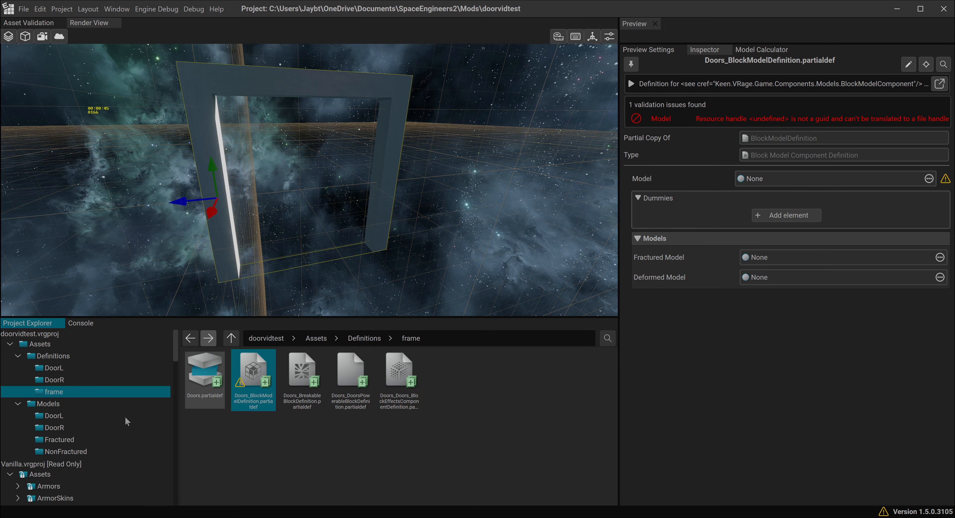
left_click(95, 451)
left_click_drag(242, 387, 823, 239)
left_click_drag(750, 201, 753, 183)
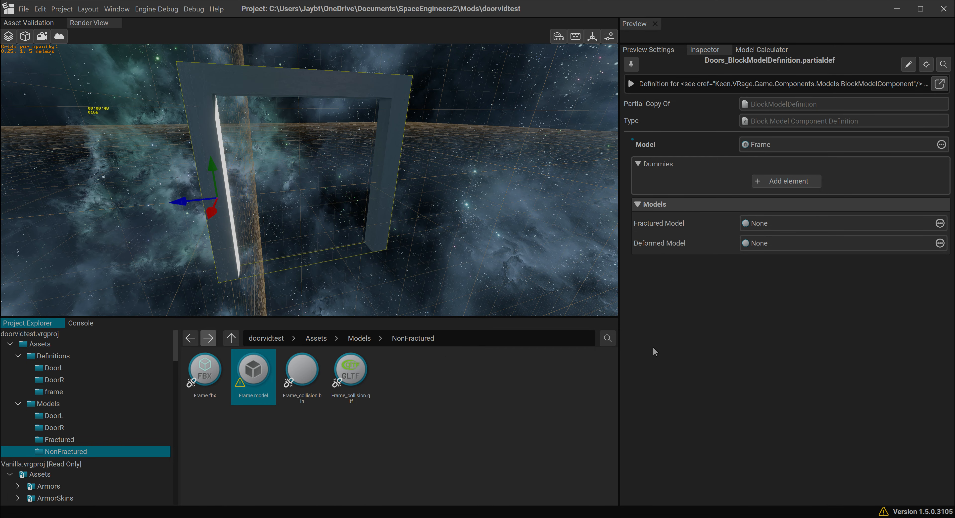
left_click(60, 439)
left_click_drag(253, 372, 789, 252)
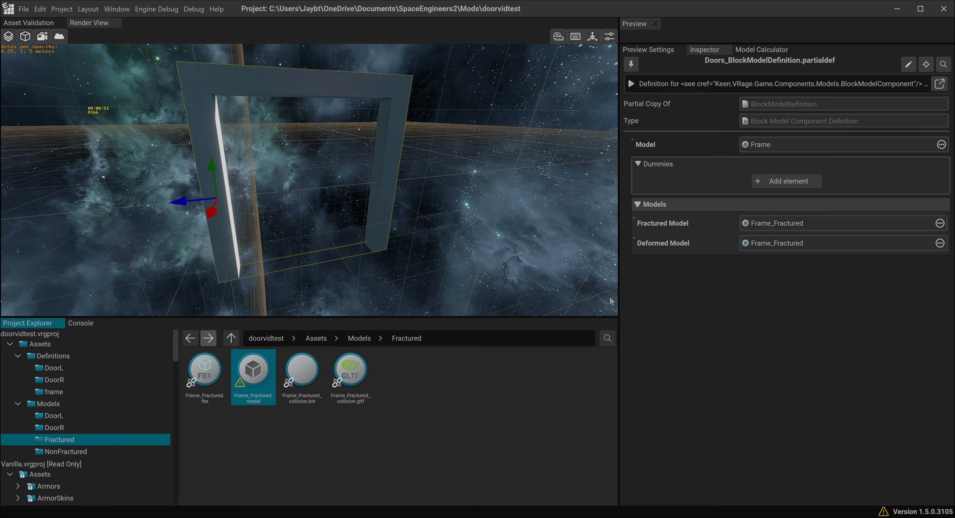
- Open Doors.partialdef from the frame folder under Definitions to view its components
left_click(53, 356)
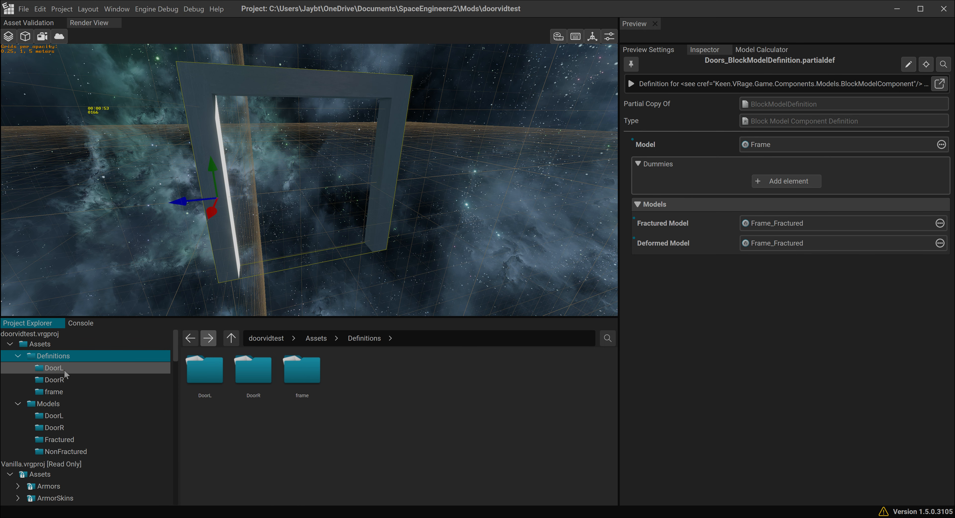
double_click(301, 369)
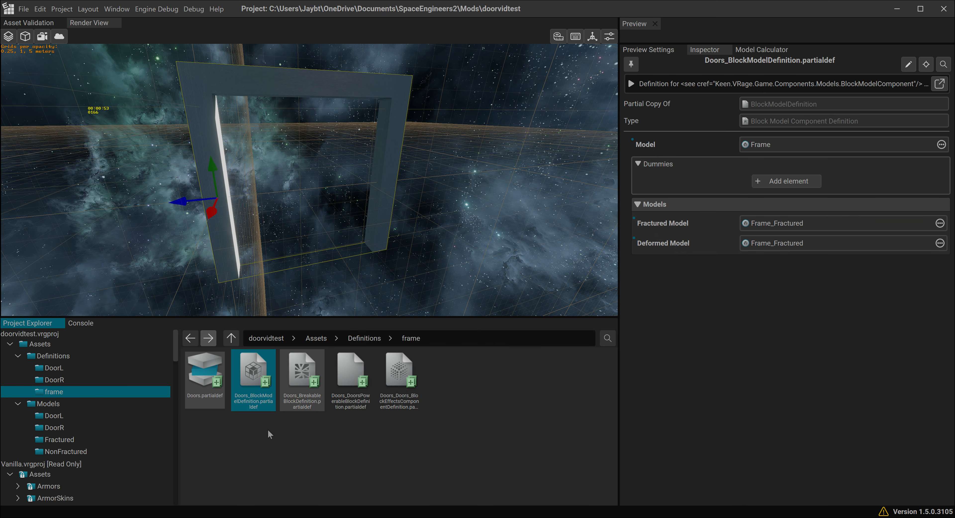
left_click(204, 379)
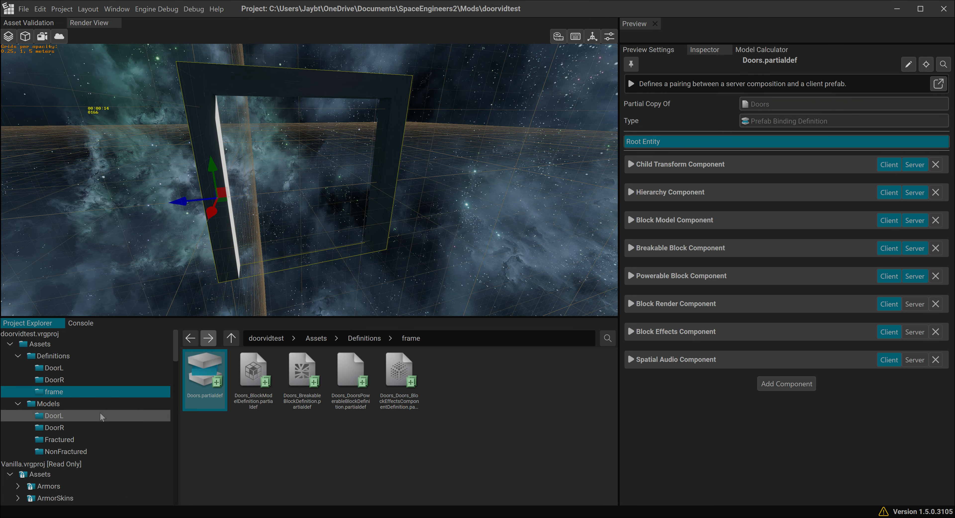
- Browse to the Subparts folder of the vanilla SlideDoorNarrow 250 door, and check the component lists in doorcheetsheet.jpg in the image viewer
scroll(97, 407, "down", 5)
scroll(95, 403, "down", 4)
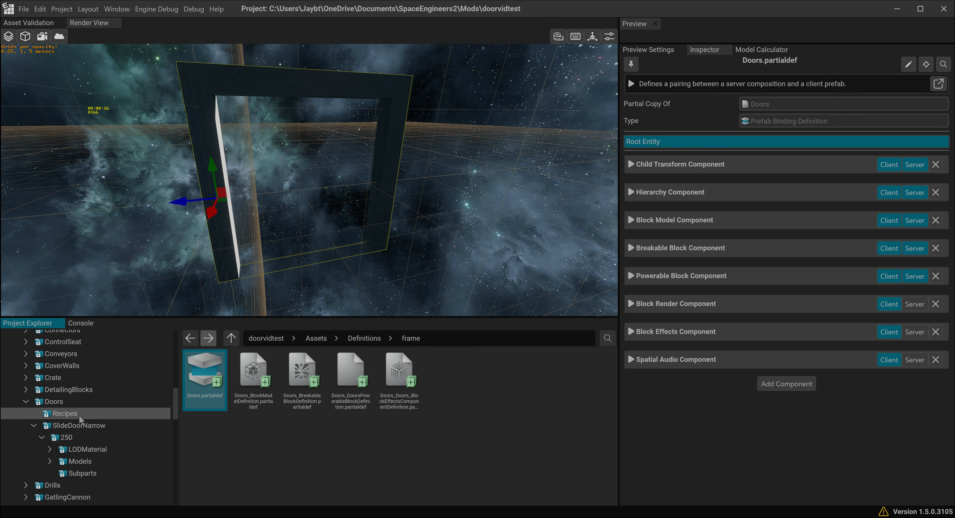
scroll(82, 413, "up", 5)
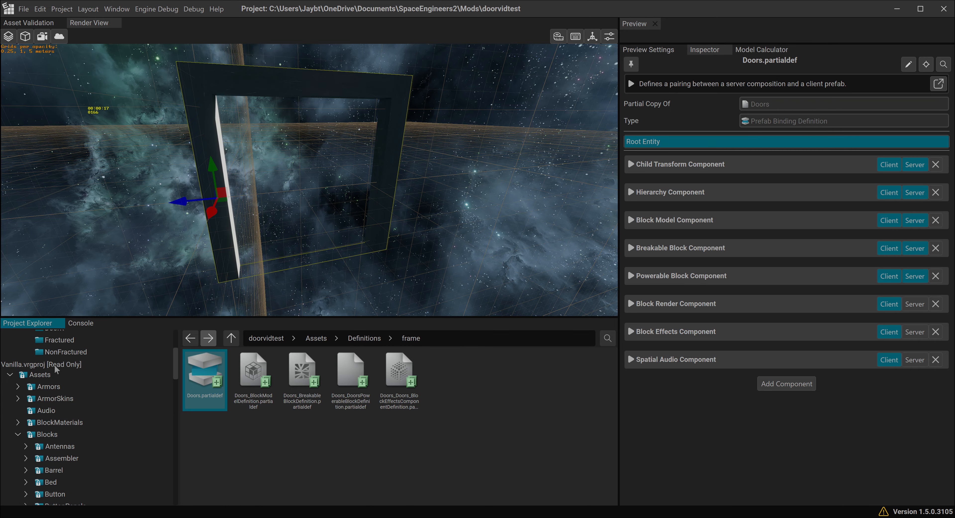
scroll(58, 435, "down", 5)
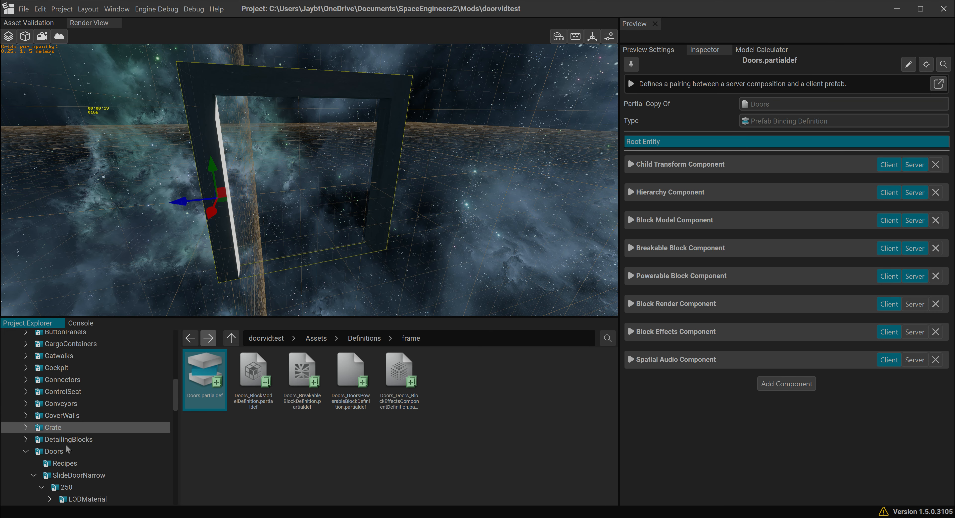
left_click(61, 388)
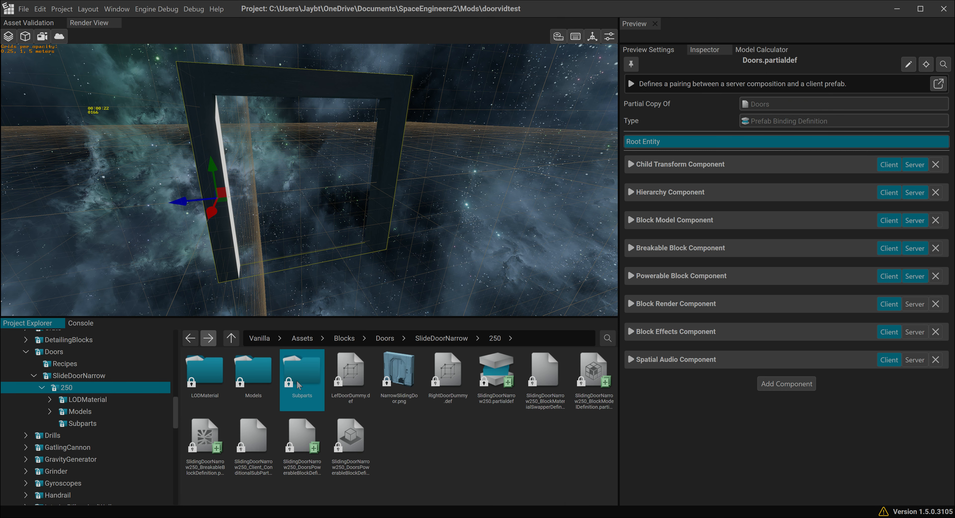
double_click(302, 371)
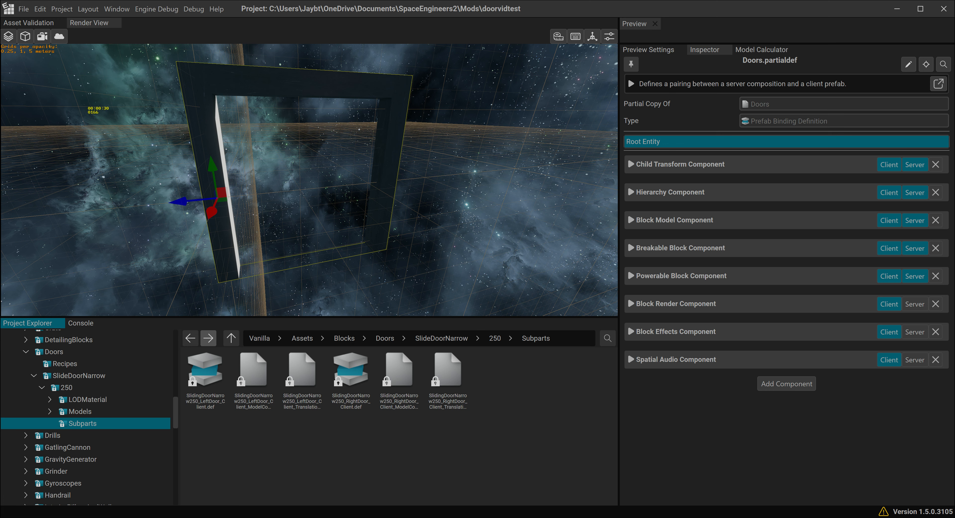
key("alt+Tab")
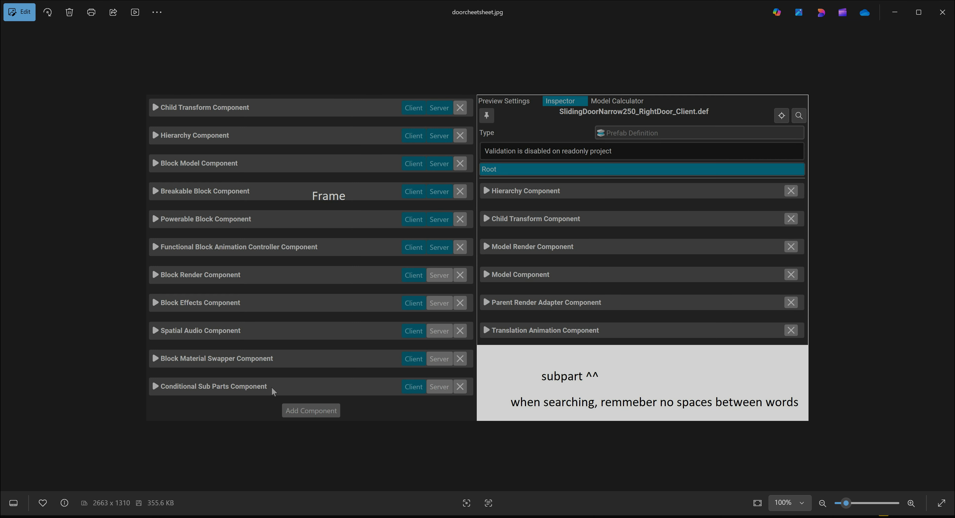
left_click(895, 13)
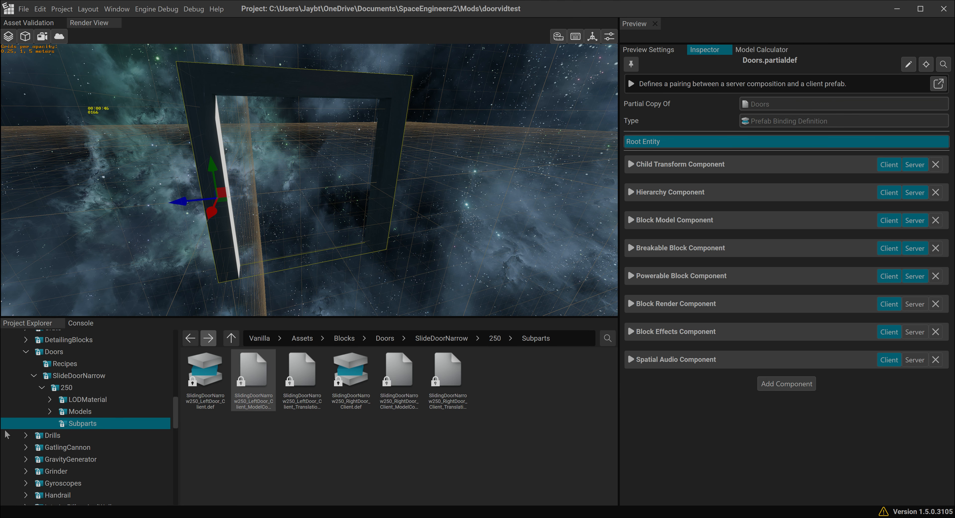
- Check the component lists in doorcheetsheet.jpg and add a Conditional Sub Parts Component to Doors.partialdef
key("alt+Tab")
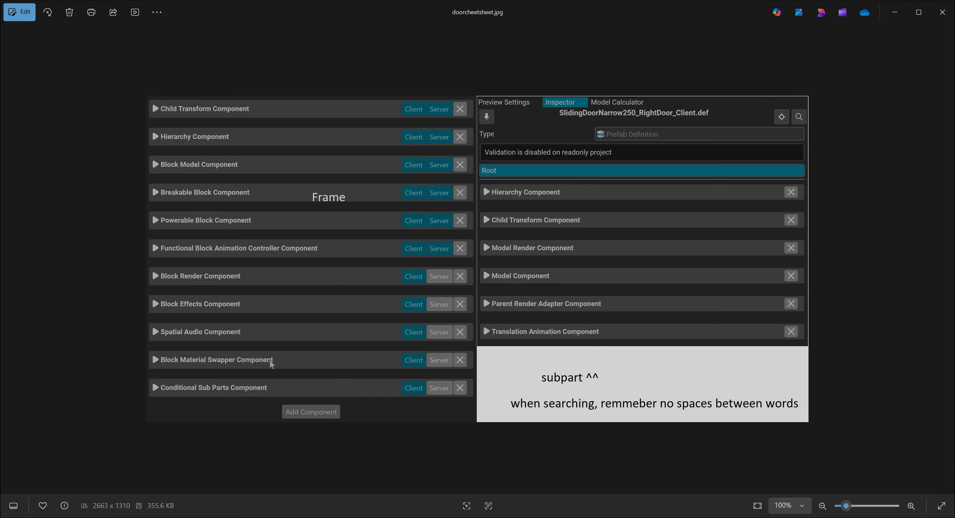
left_click(895, 18)
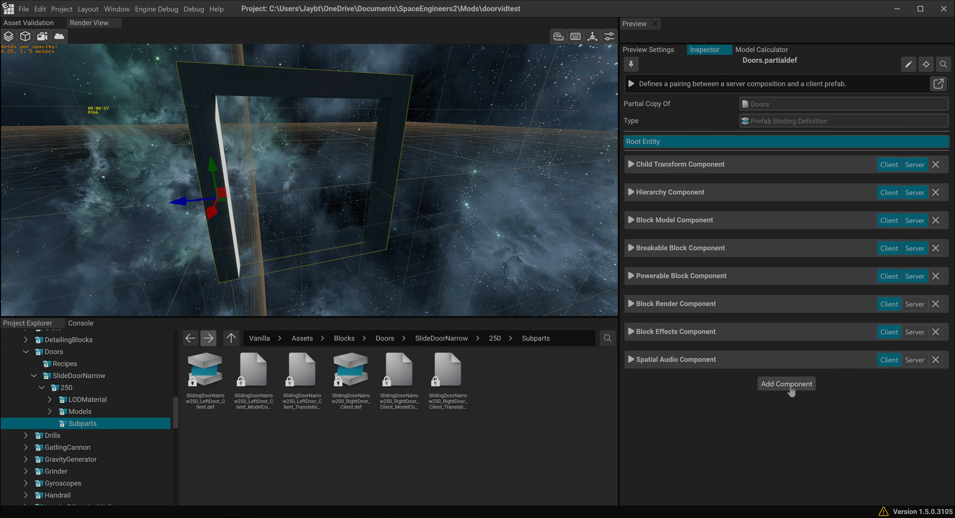
left_click(789, 384)
left_click(755, 189)
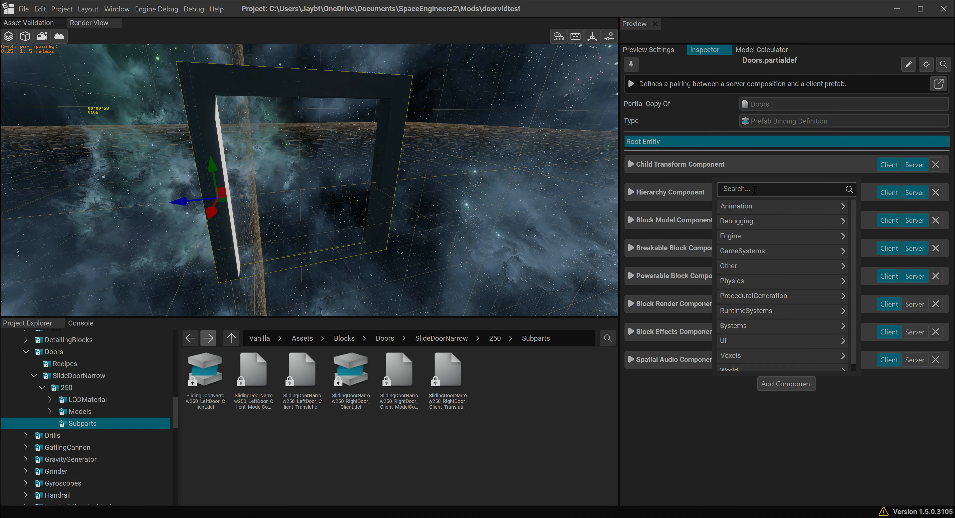
type("conditional")
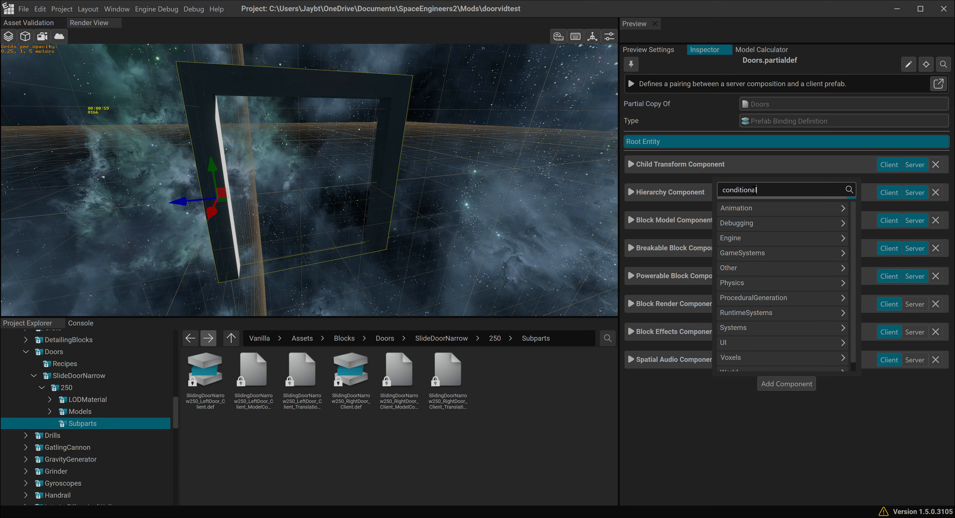
type("sub")
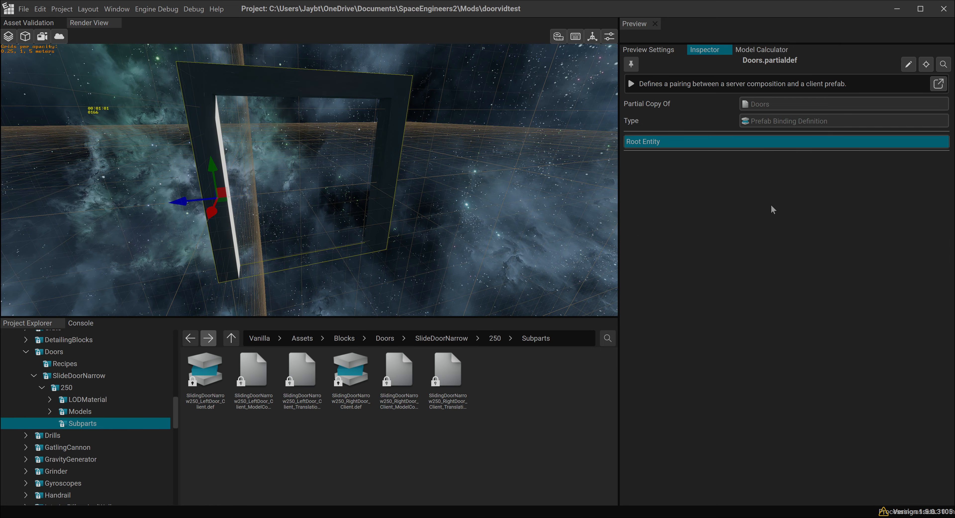
left_click(776, 207)
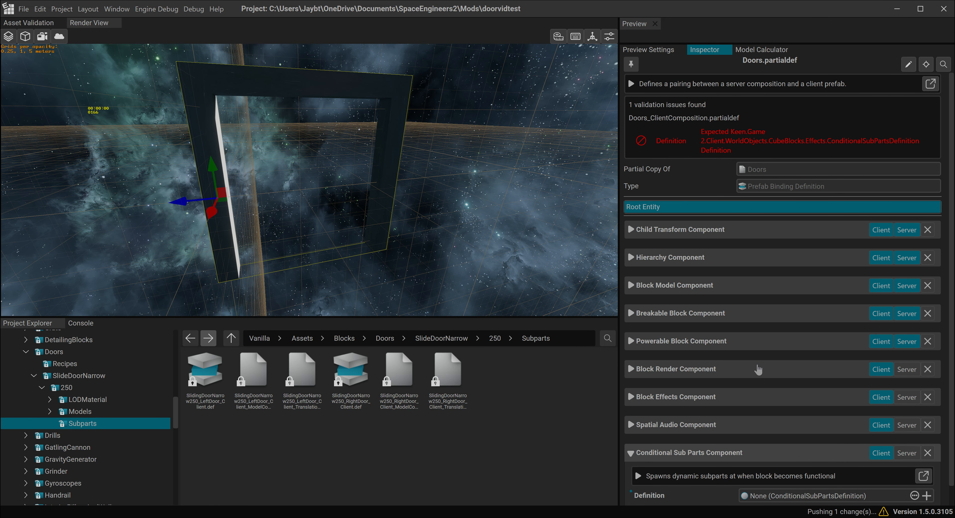
- Check the frame component list in doorcheetsheet.jpg again and add a Functional Block Animation Controller Component to Doors.partialdef
scroll(761, 460, "down", 1)
left_click(782, 496)
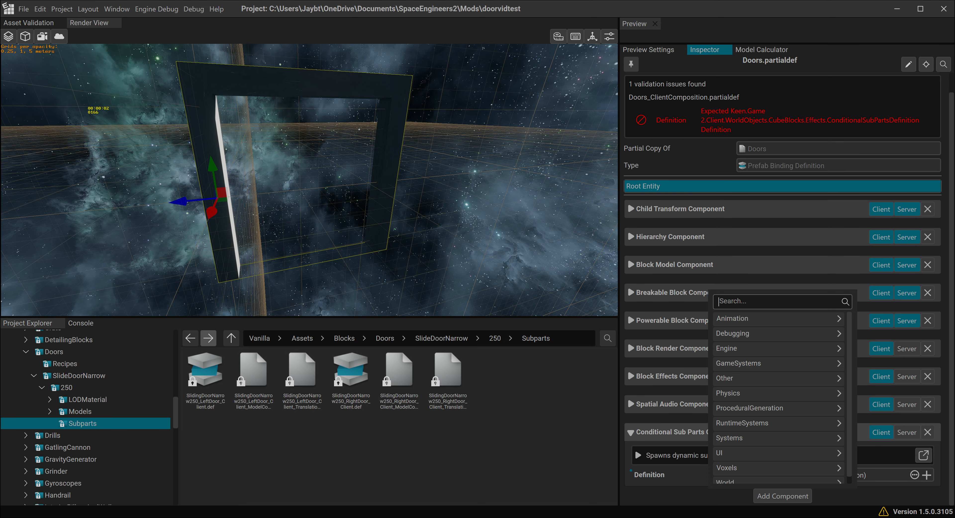
key("alt+Tab")
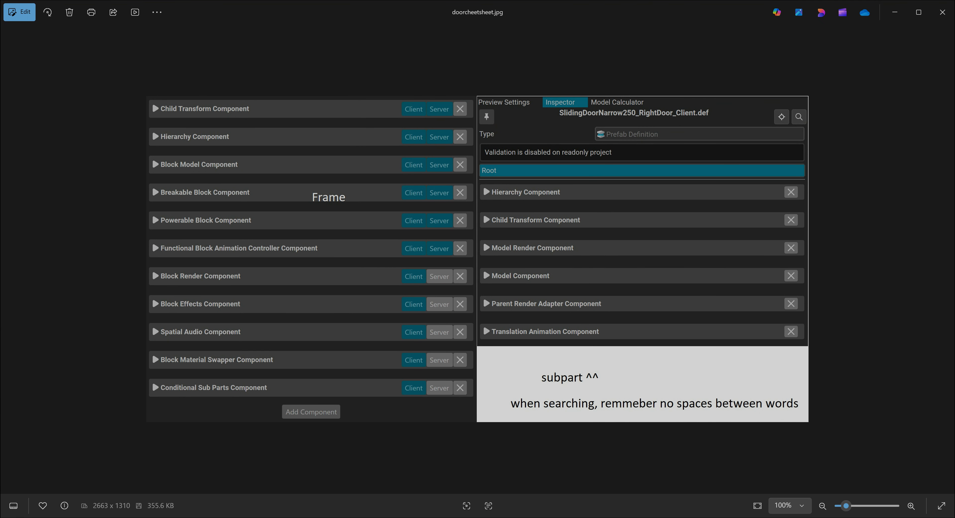
key("alt+Tab")
left_click(761, 496)
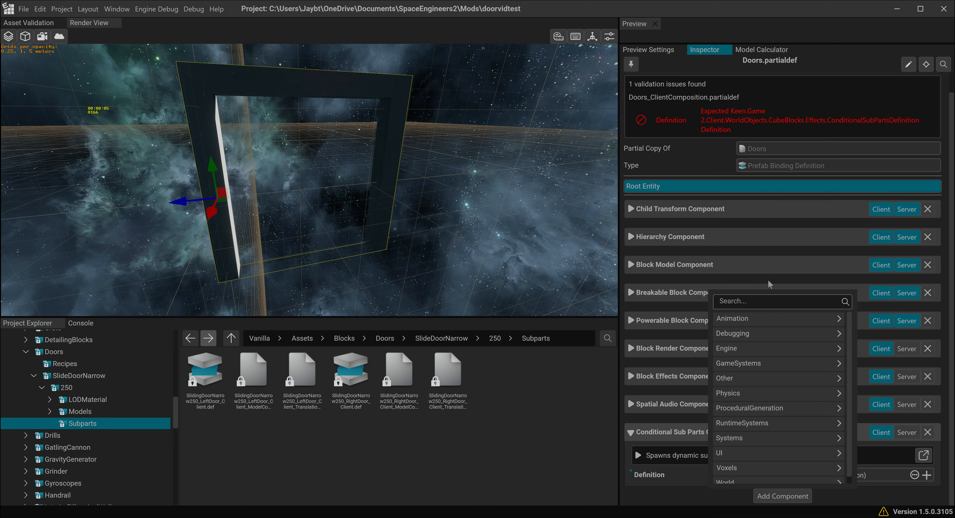
type("funct")
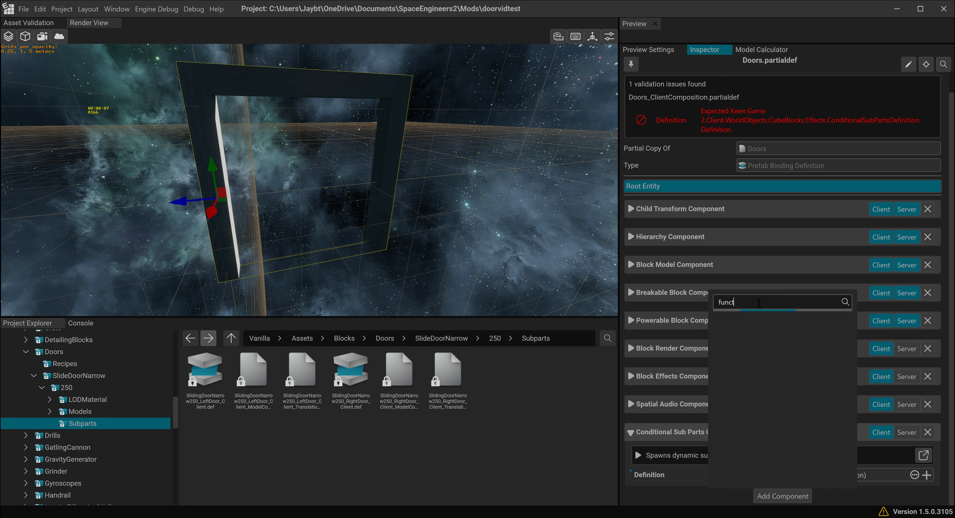
type("ionalblock")
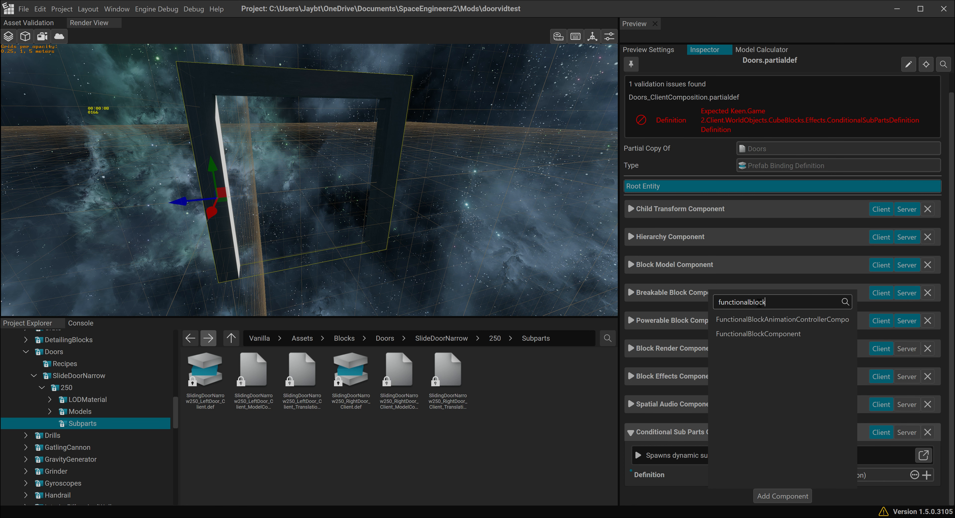
left_click(773, 320)
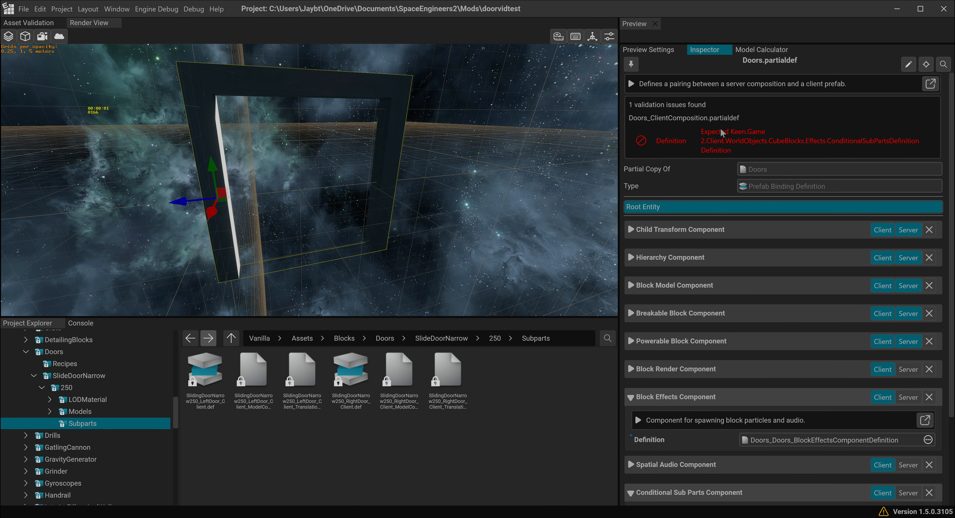
- Create a new definition for the Conditional Sub Parts Component and open it from the frame folder under Definitions
scroll(668, 185, "down", 3)
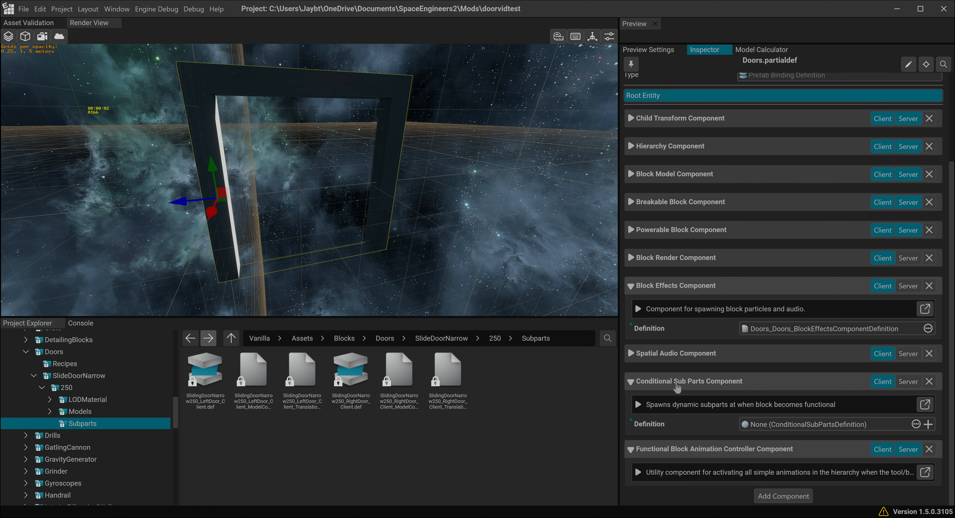
left_click(928, 424)
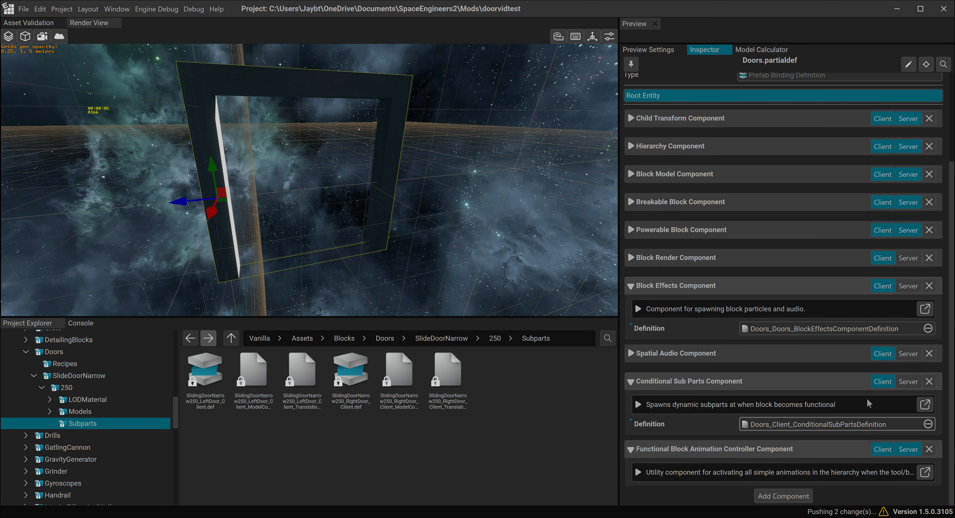
scroll(55, 383, "up", 10)
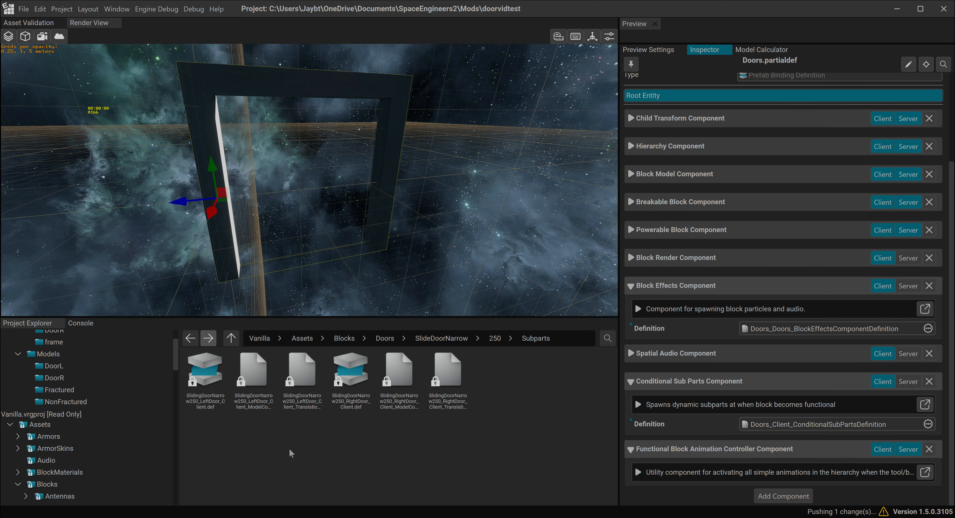
scroll(103, 406, "up", 2)
left_click(80, 354)
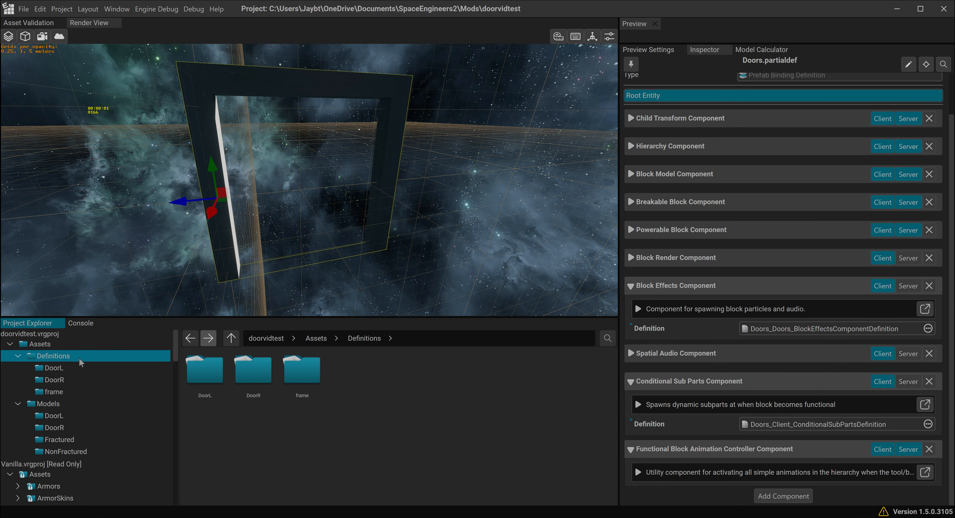
left_click(74, 389)
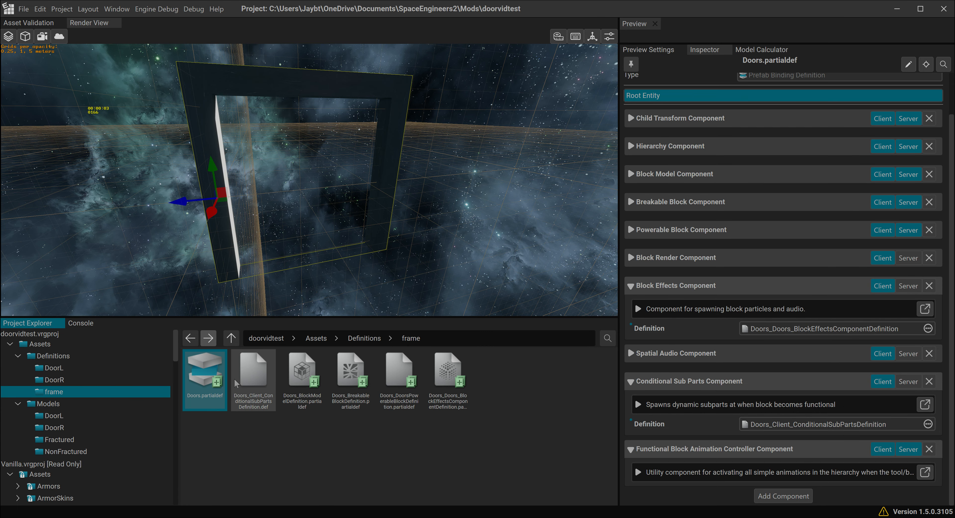
left_click(256, 372)
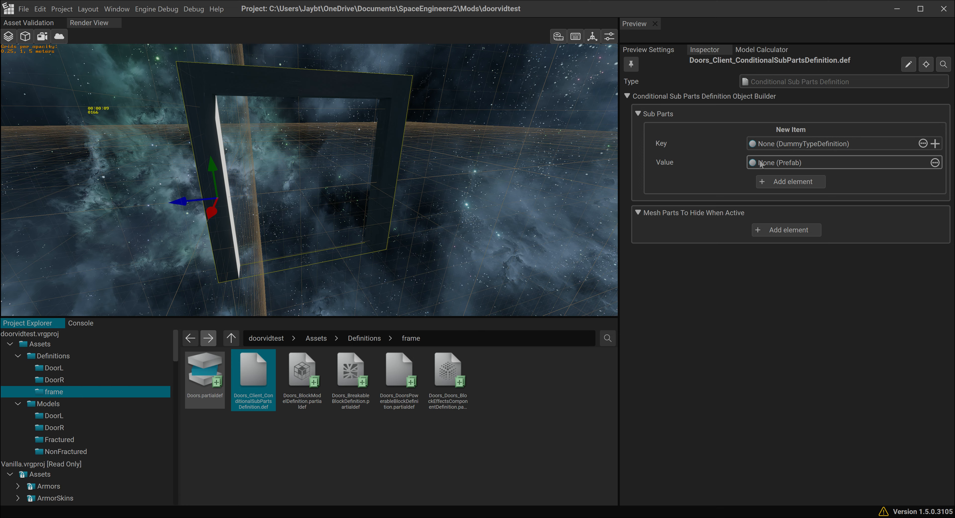
left_click_drag(211, 378, 774, 168)
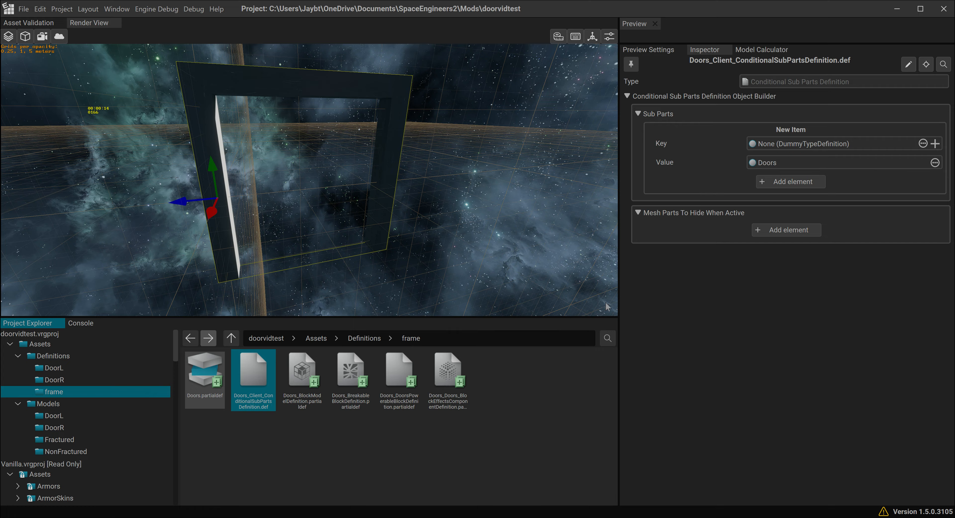
left_click(827, 164)
left_click(766, 186)
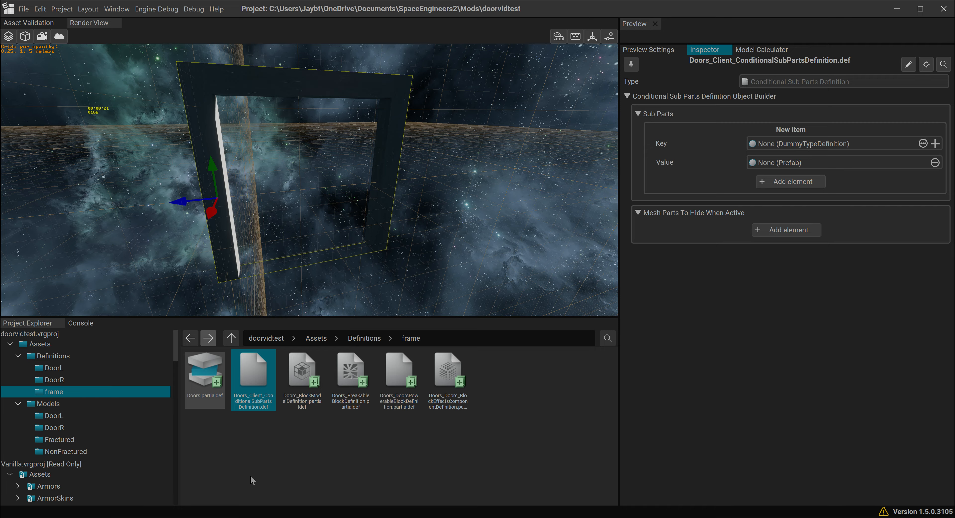
- In Doors_BlockModelDefinition.partialdef, add a model dummy named usedoor and set its Type to UseDoor
left_click(302, 370)
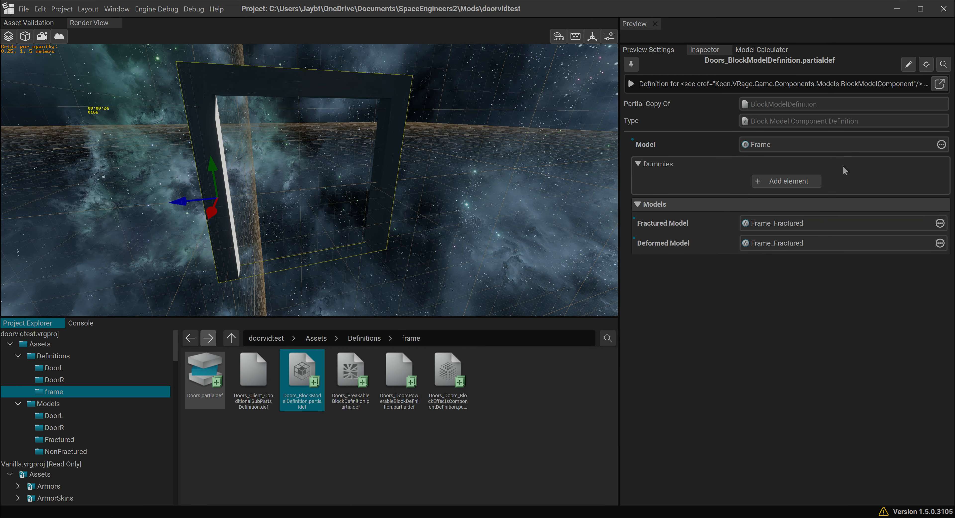
left_click(792, 182)
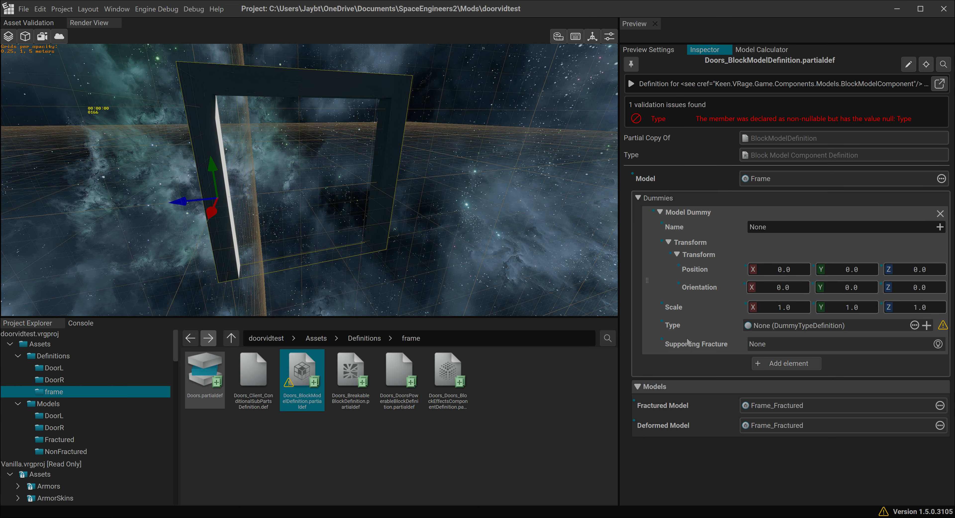
left_click(940, 227)
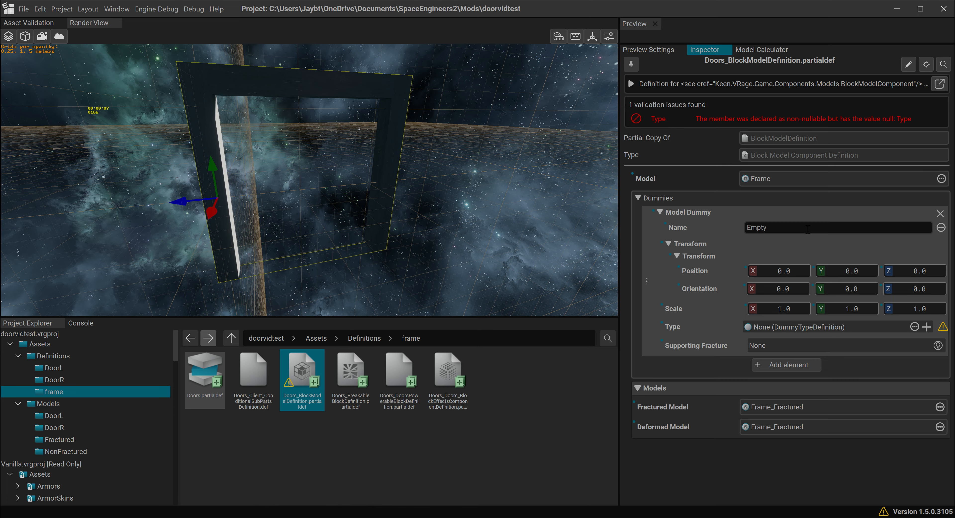
type("usedoor")
key("Return")
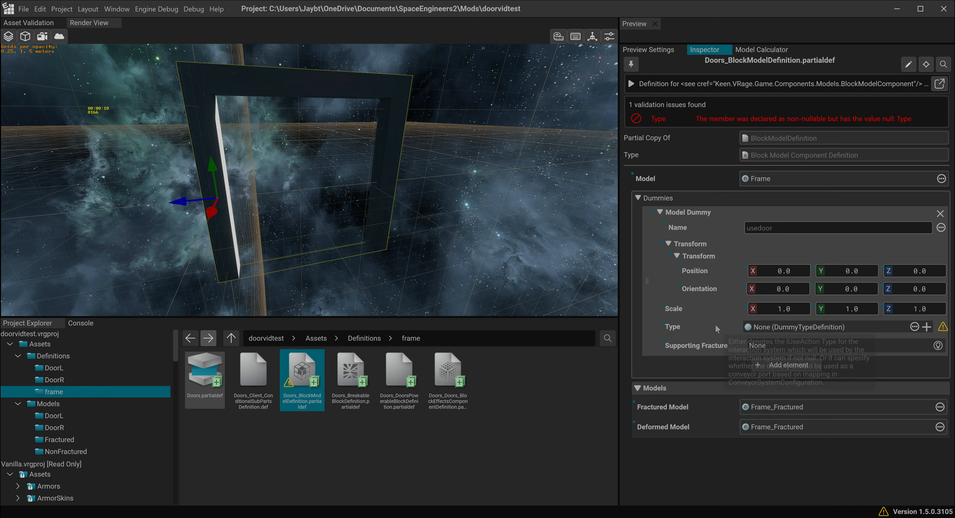
left_click(914, 328)
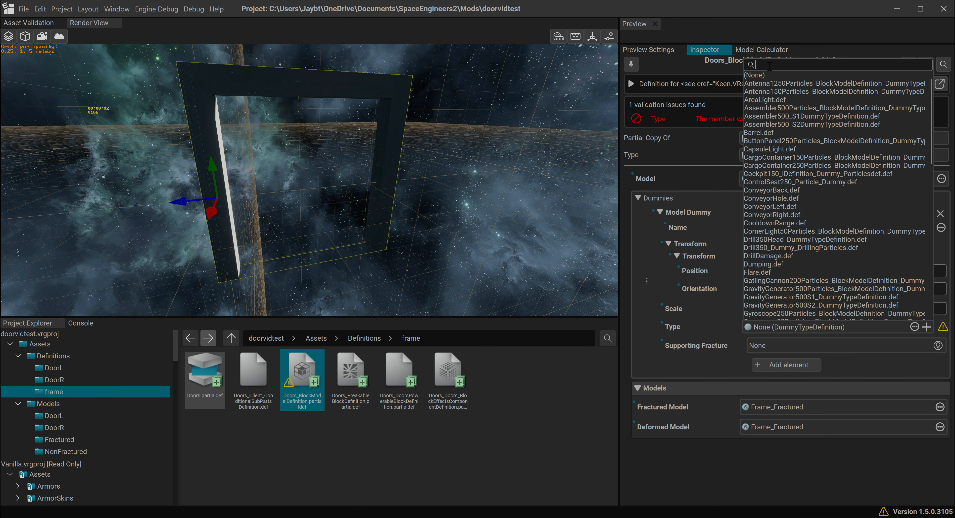
type("door")
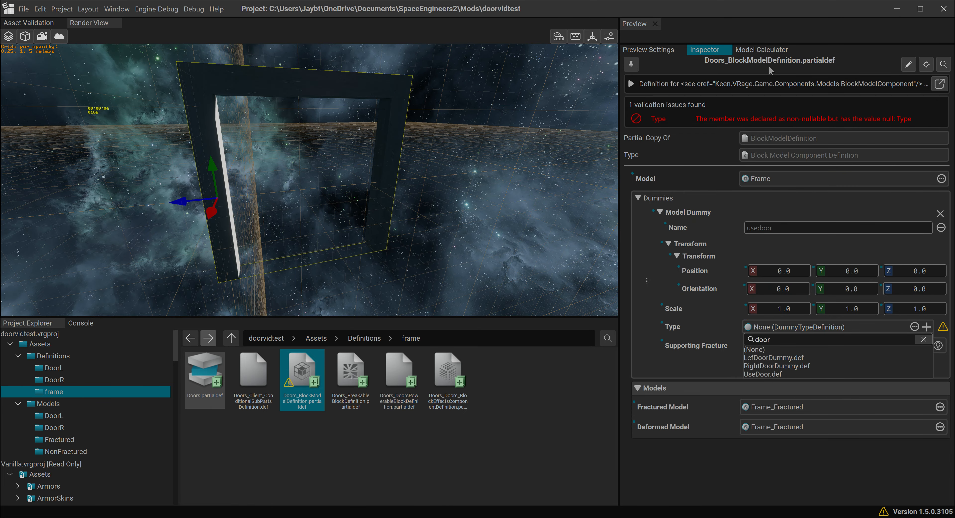
left_click(755, 373)
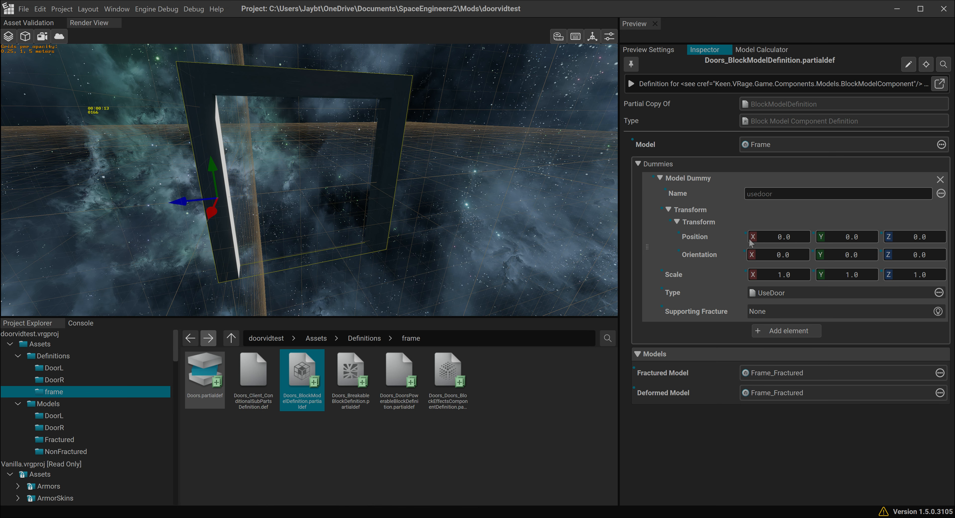
- Add a second model dummy named DoorL, and create a new dummy type definition for it named DoorL.def
left_click(781, 336)
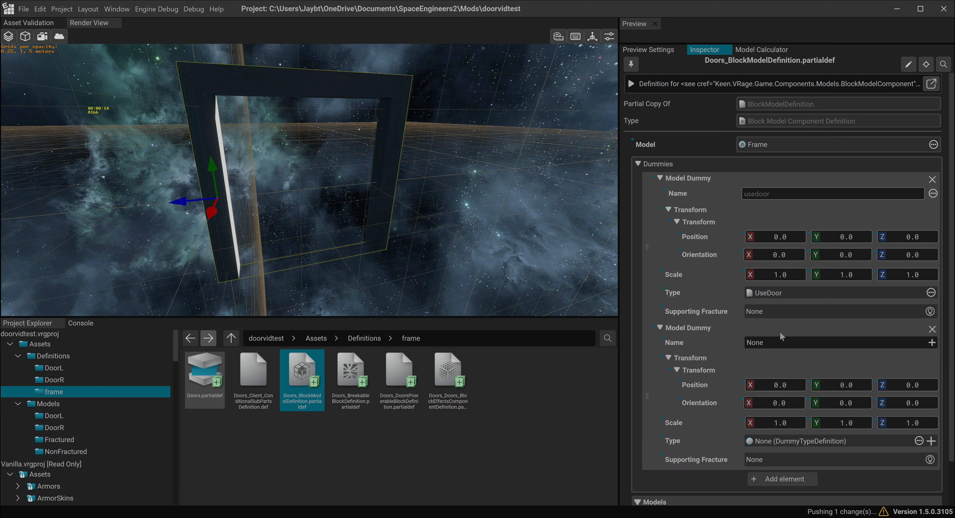
scroll(698, 315, "down", 2)
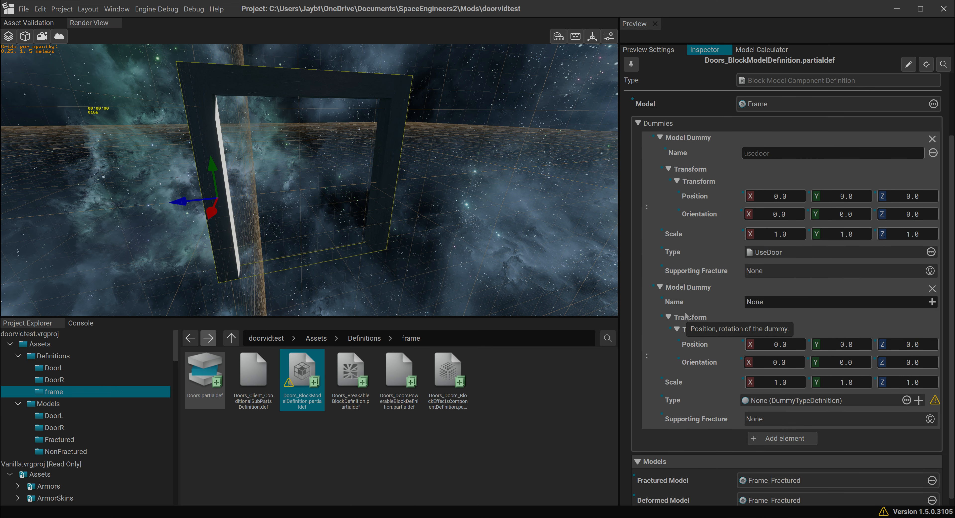
left_click(932, 301)
type("DoorL")
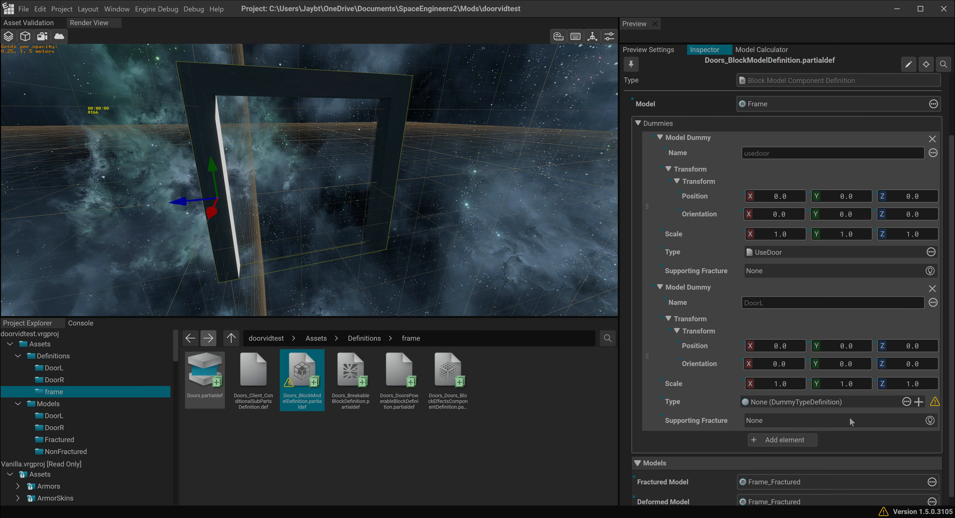
left_click(919, 402)
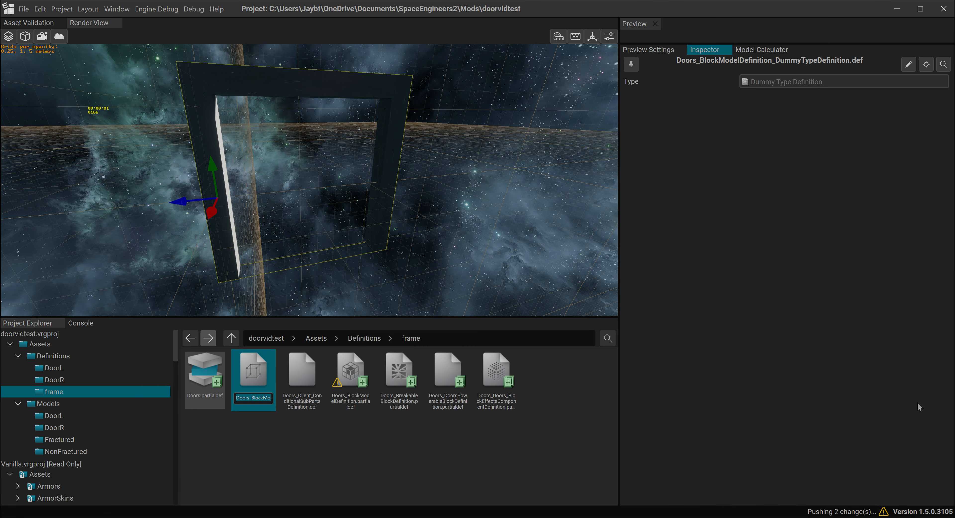
type("DoorL.def")
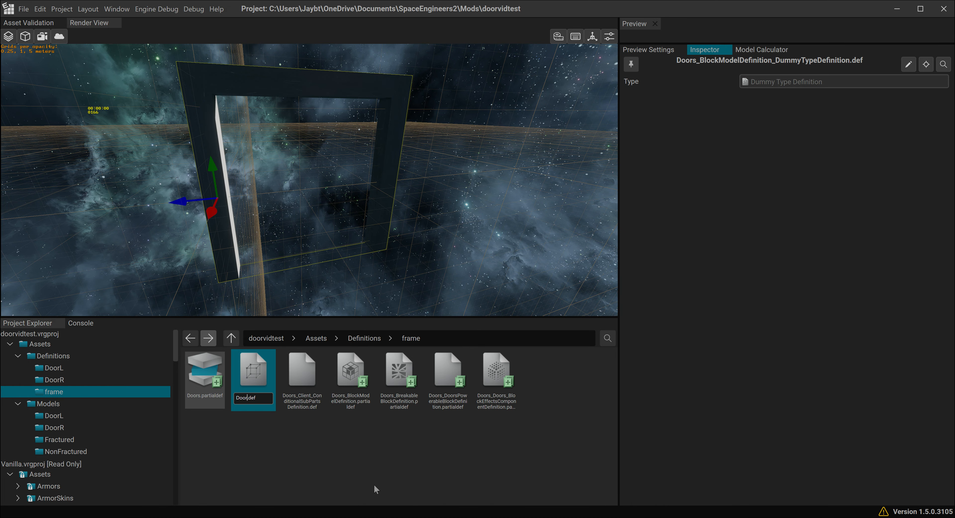
key("Return")
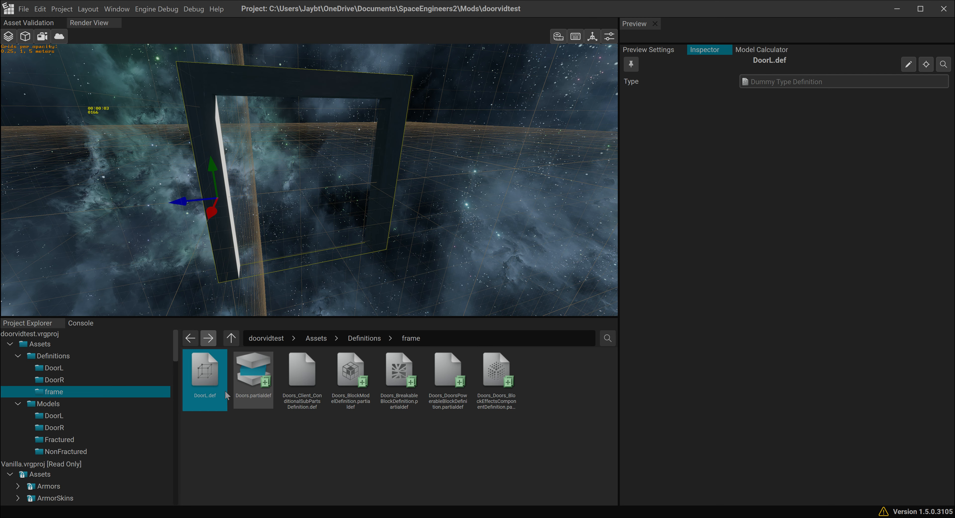
- Check the conditional sub parts definition, and create an empty client-only prefab named DoorL in the DoorL folder under Definitions
left_click(302, 374)
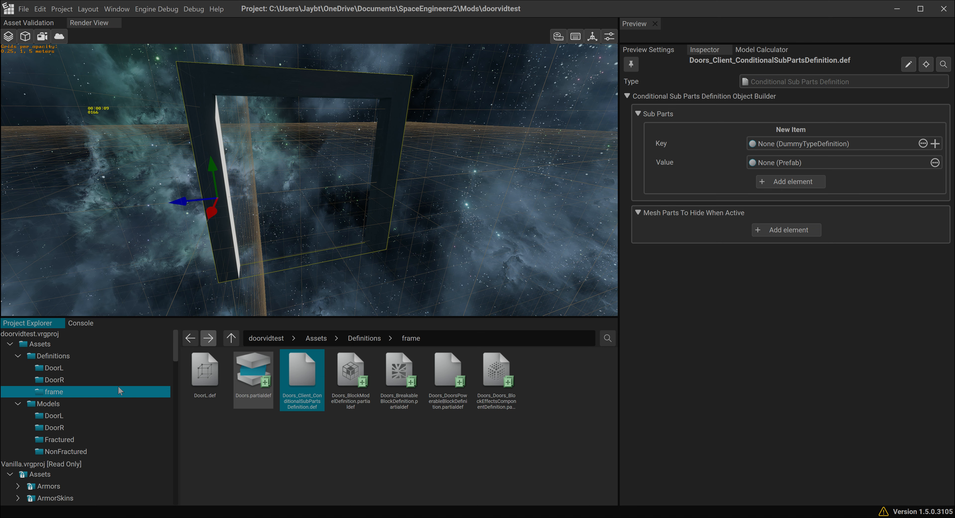
left_click(102, 370)
right_click(223, 389)
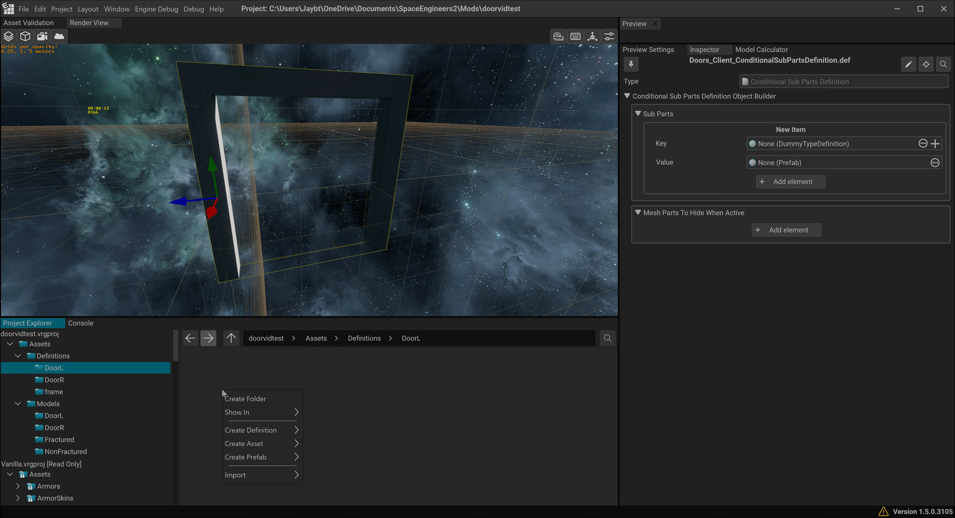
mouse_move(262, 457)
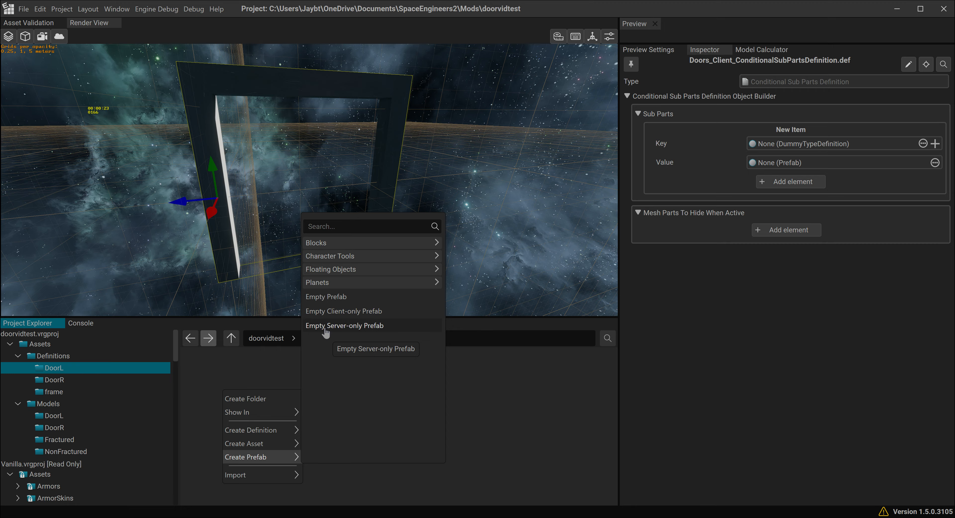
left_click(355, 311)
left_click(432, 259)
left_click_drag(450, 265, 392, 258)
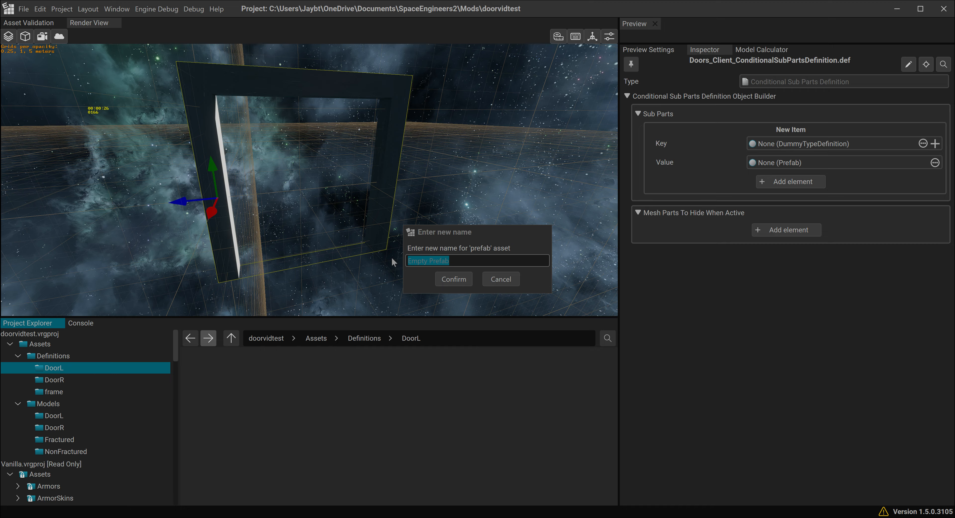
left_click(451, 263)
key("BackSpace")
key("BackSpace")
key("BackSpace")
key("BackSpace")
key("BackSpace")
key("BackSpace")
key("BackSpace")
key("BackSpace")
key("BackSpace")
key("BackSpace")
key("BackSpace")
key("BackSpace")
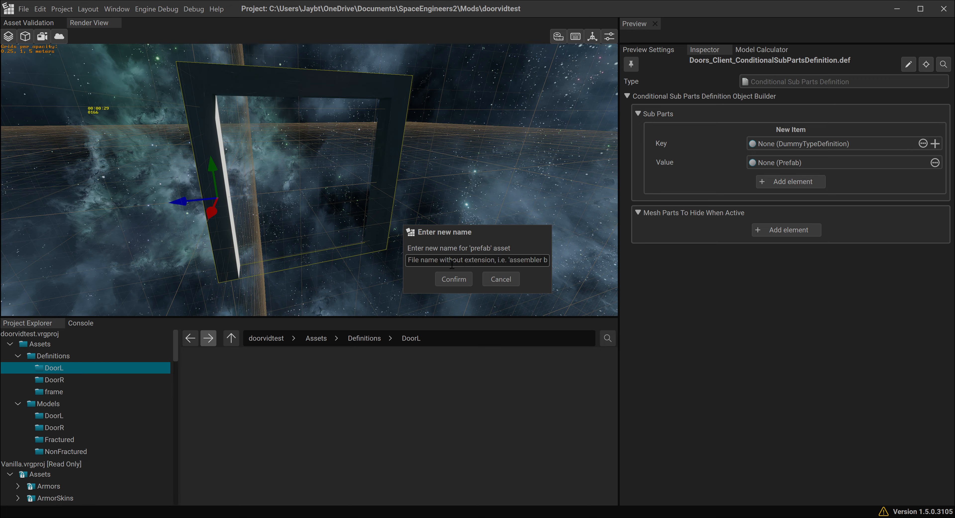
type("DoorL")
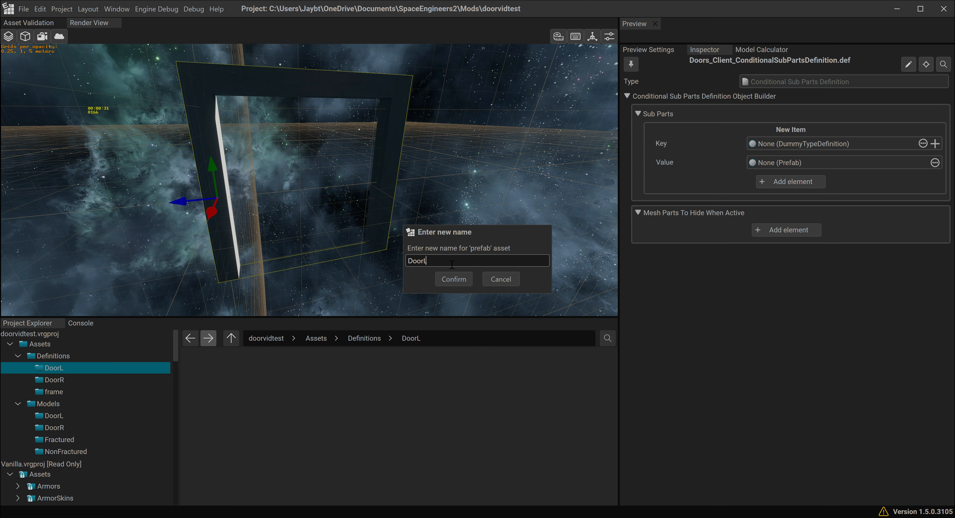
left_click(453, 279)
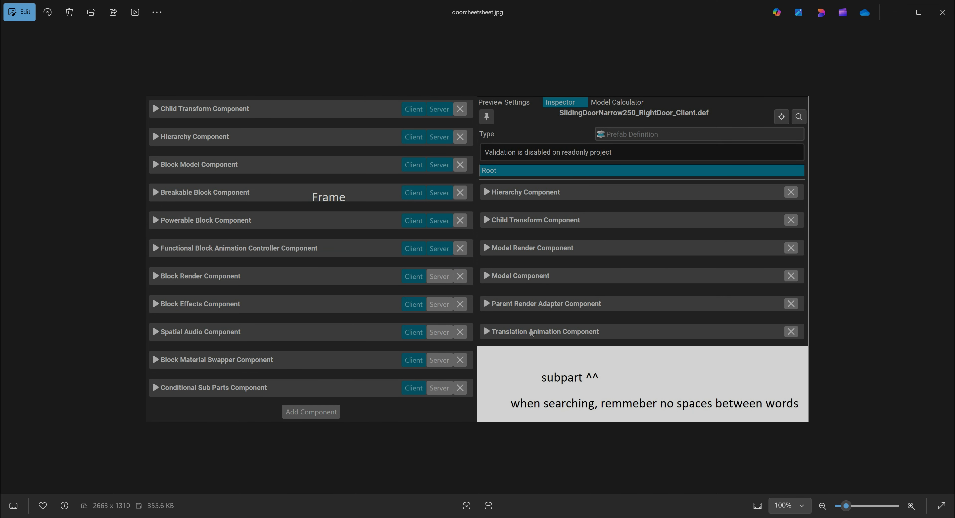
- Check the subpart component list in doorcheetsheet.jpg and add a Parent Render Adapter Component to the DoorL_Client.def prefab
left_click(894, 12)
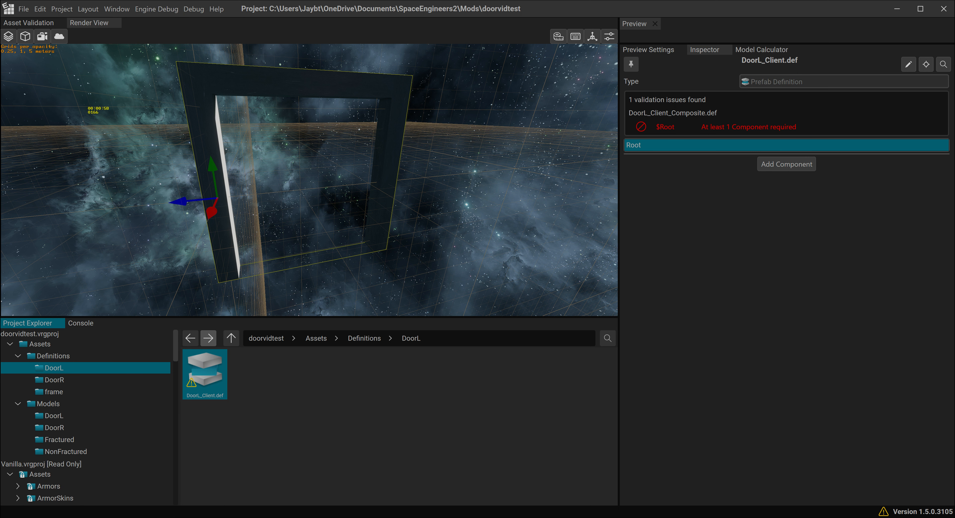
key("alt+Tab")
left_click_drag(557, 7, 0, 112)
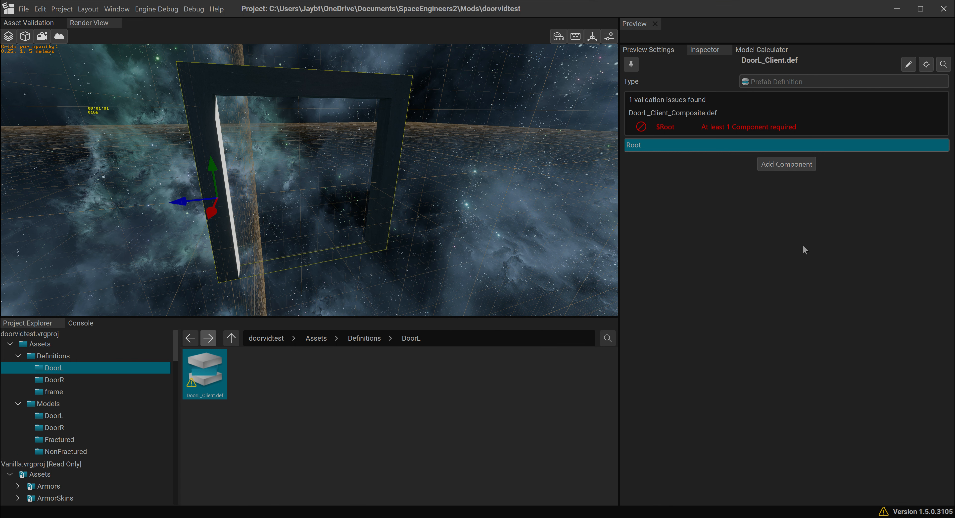
left_click(788, 166)
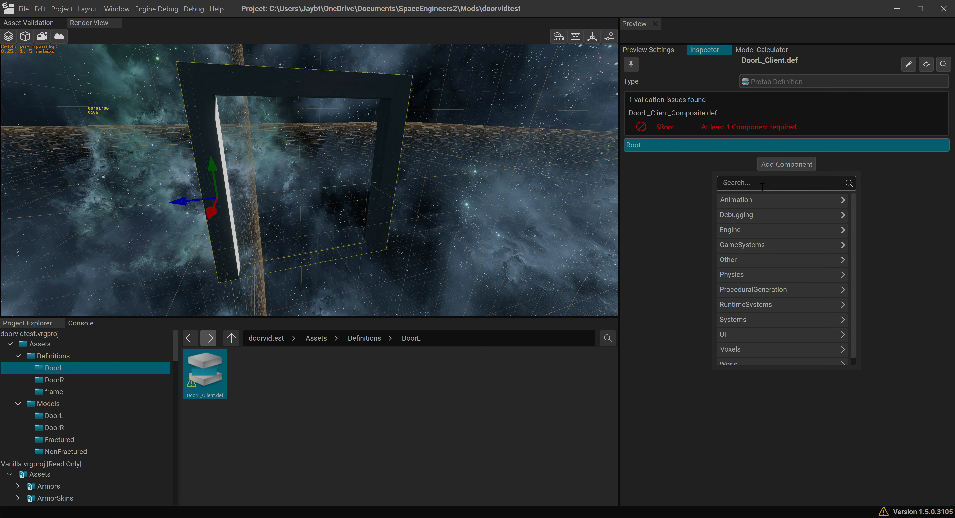
type("parent")
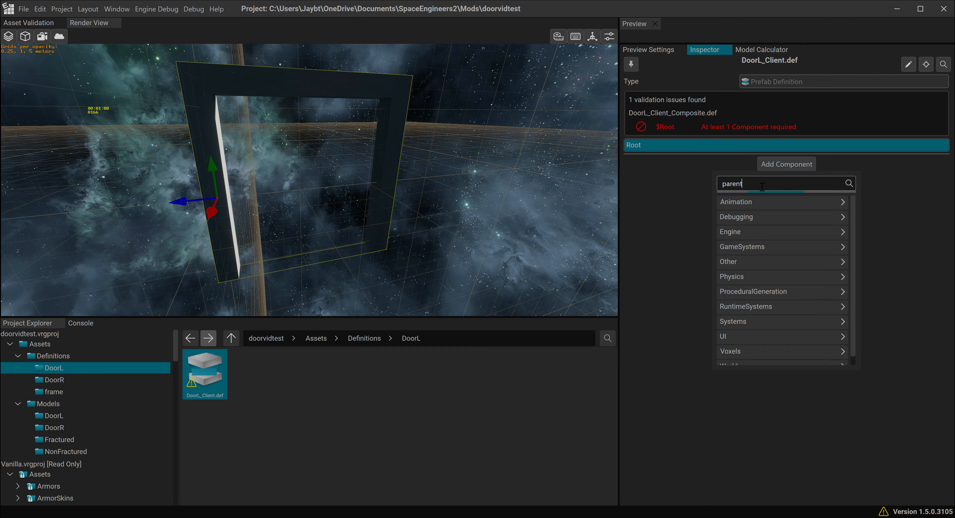
type("rend")
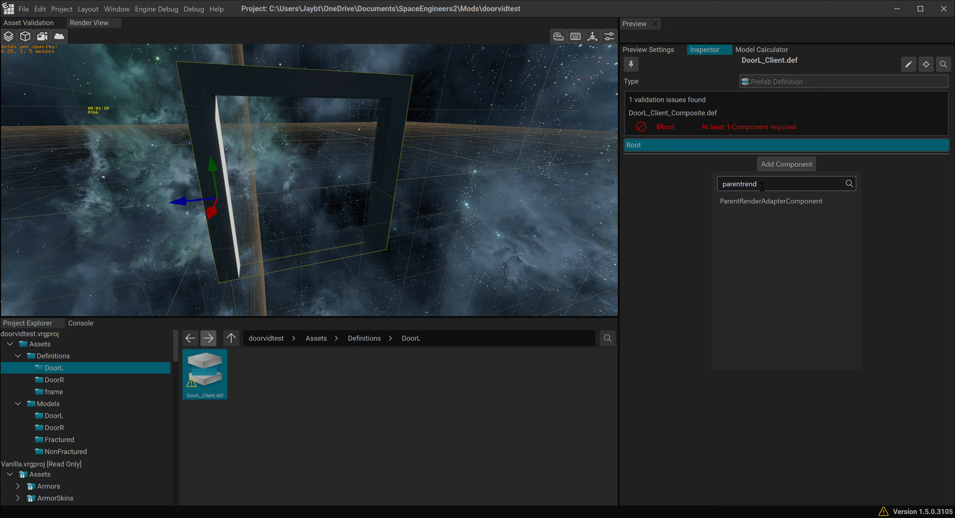
left_click(780, 201)
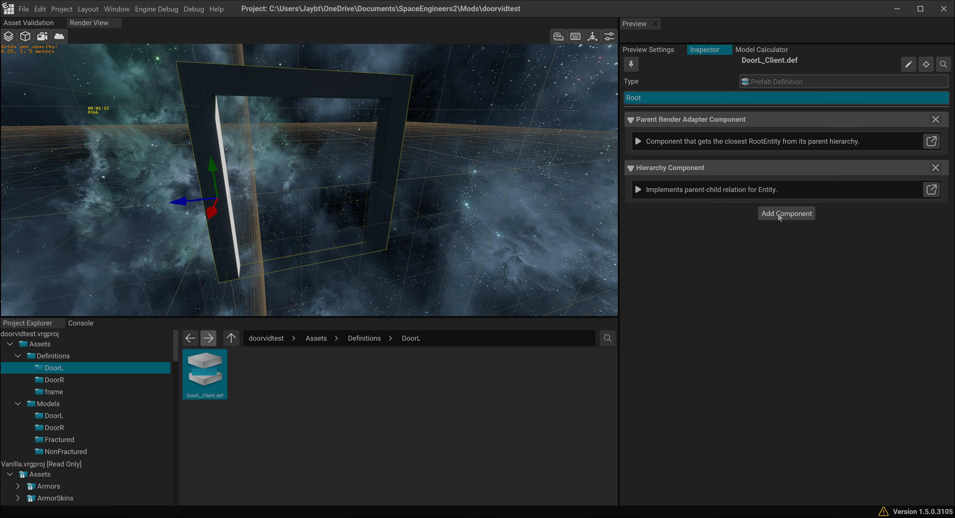
- Add a Model Render Component to the DoorL_Client.def prefab
left_click(783, 218)
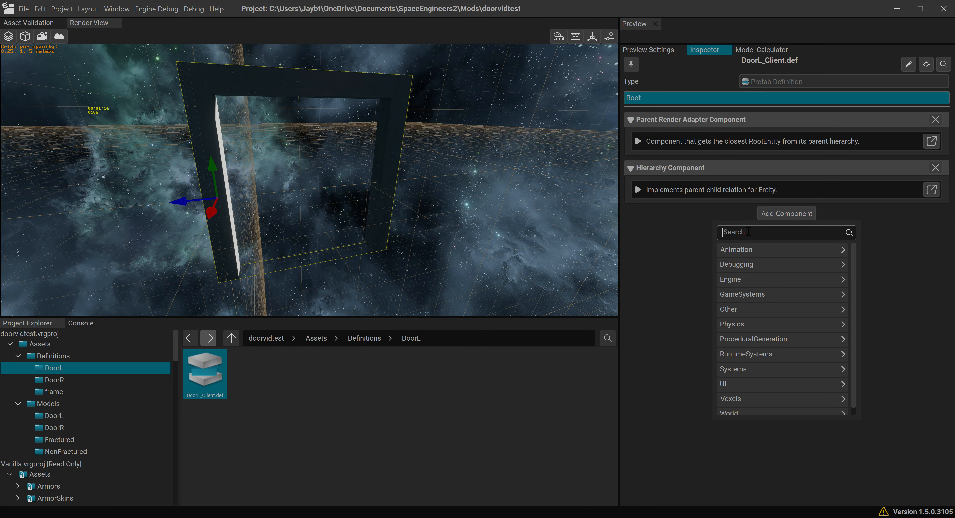
type("mod")
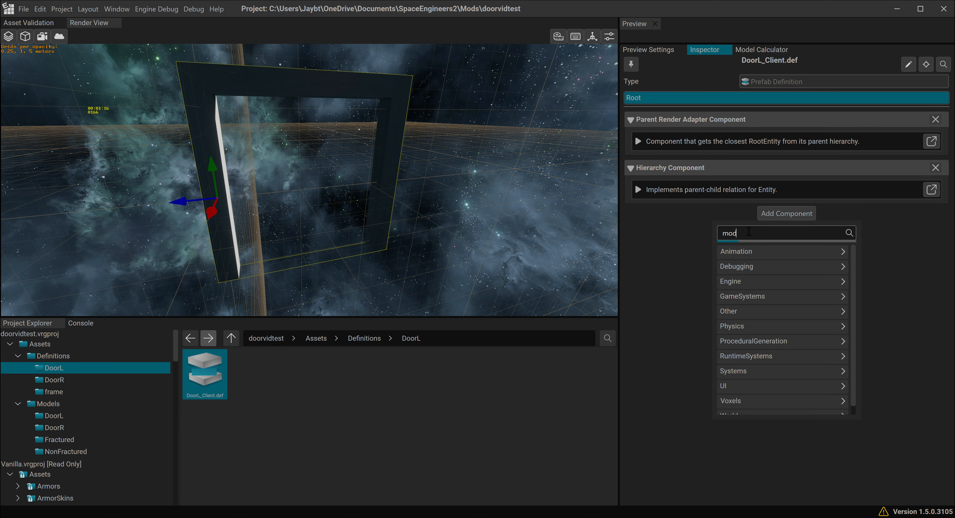
type("elrender")
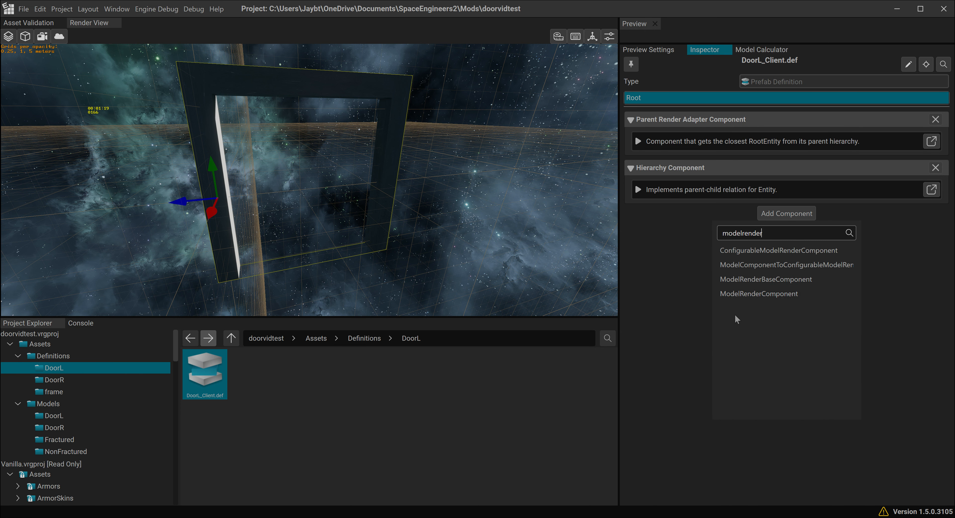
left_click(740, 294)
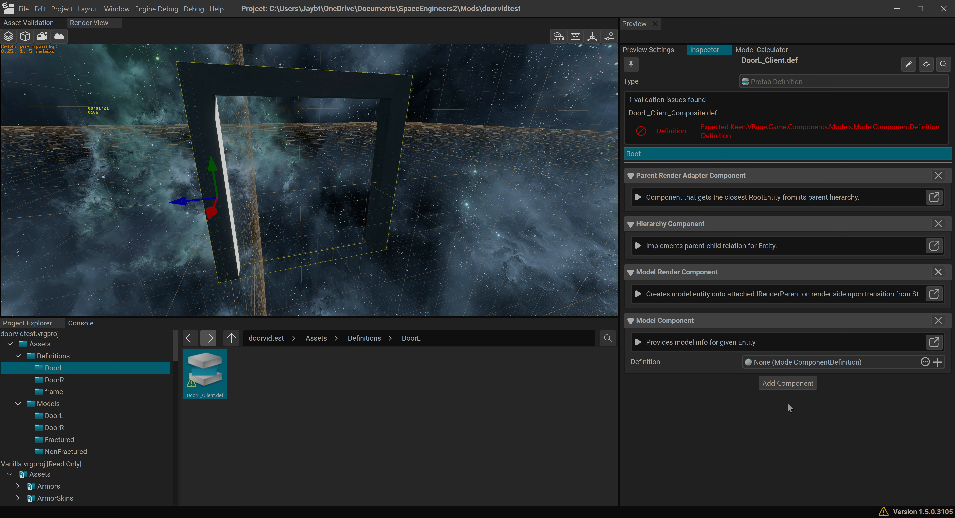
- Add a Child Transform Component to the DoorL_Client.def prefab
left_click(782, 385)
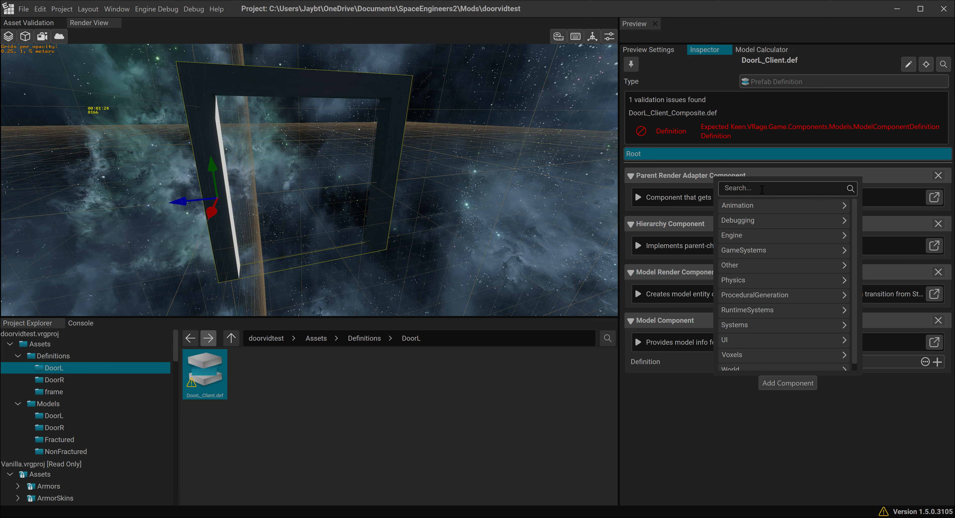
type("chile")
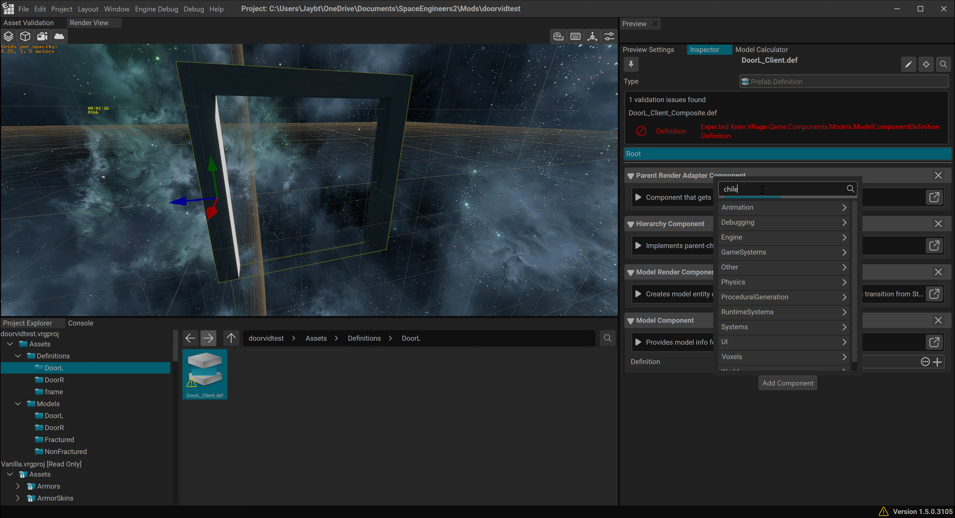
type("dtrans")
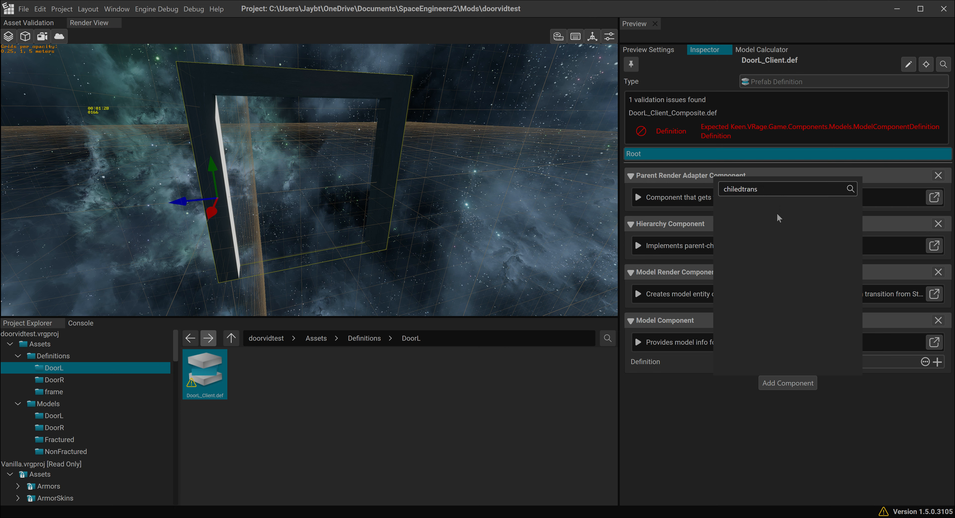
left_click(739, 189)
key("BackSpace")
key("BackSpace")
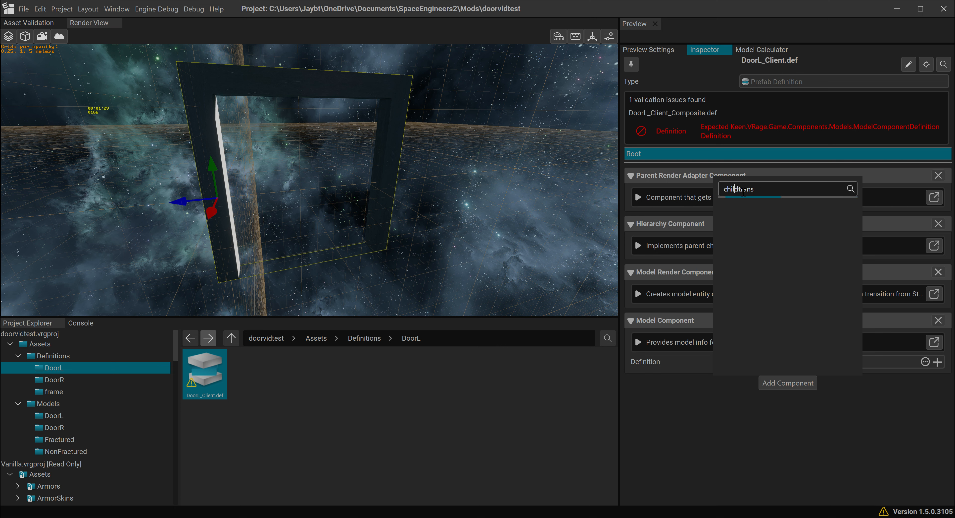
left_click(762, 206)
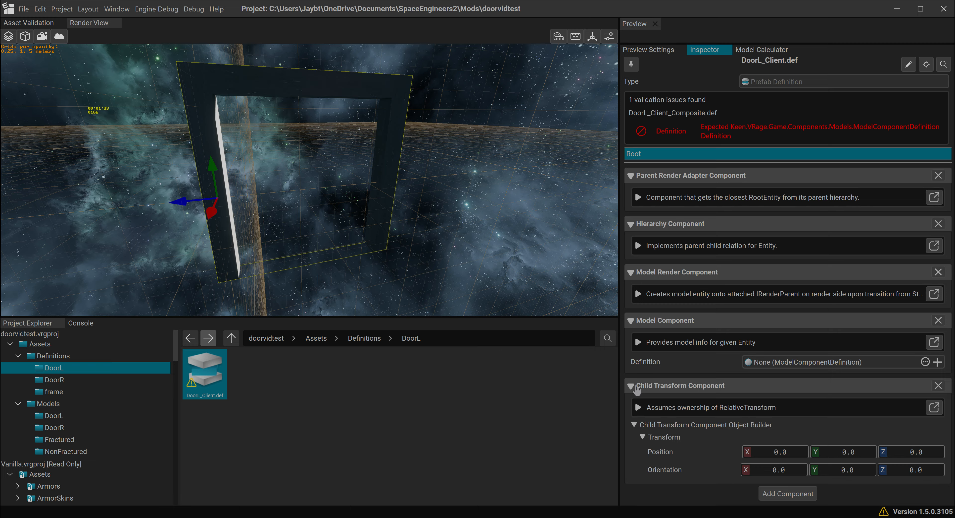
- Collapse all component sections except Model Component and add a Translation Animation Component to the DoorL_Client.def prefab
left_click(631, 385)
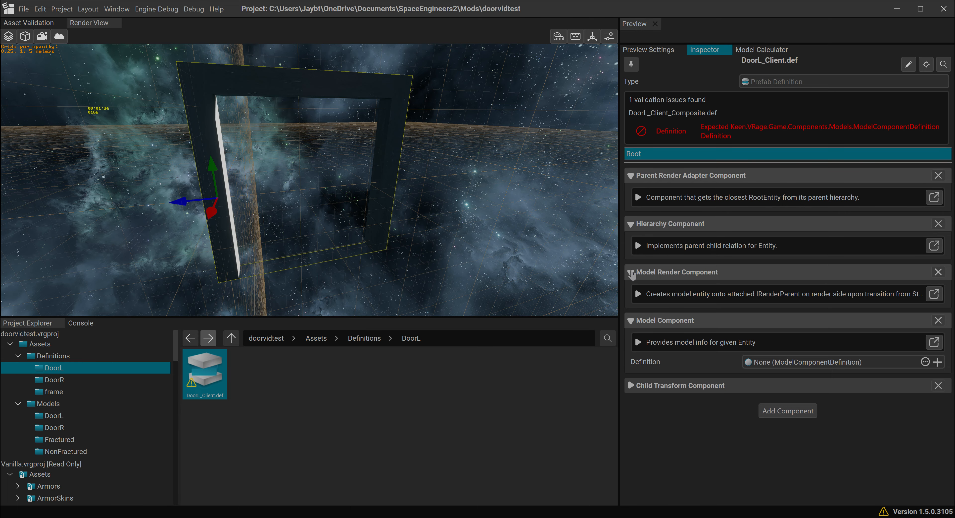
left_click(632, 273)
left_click(631, 223)
left_click(631, 175)
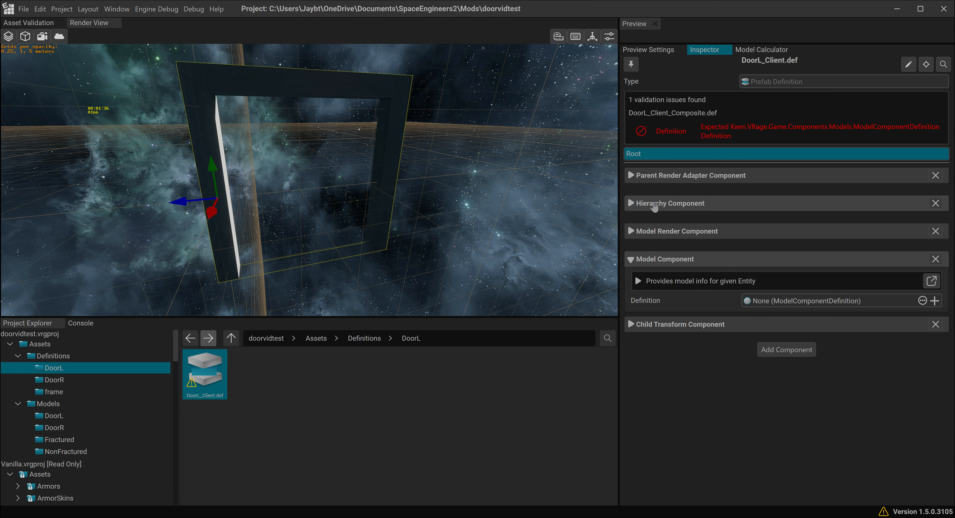
left_click(770, 350)
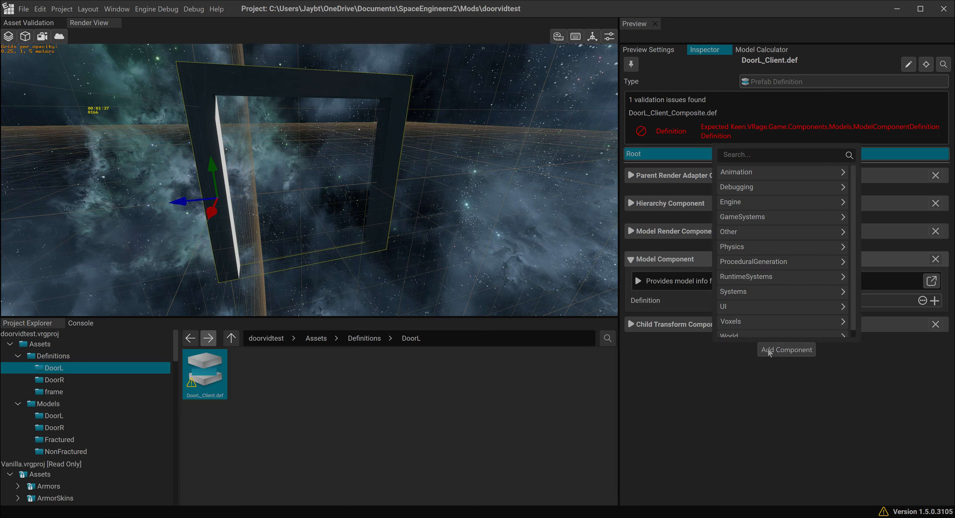
left_click(735, 172)
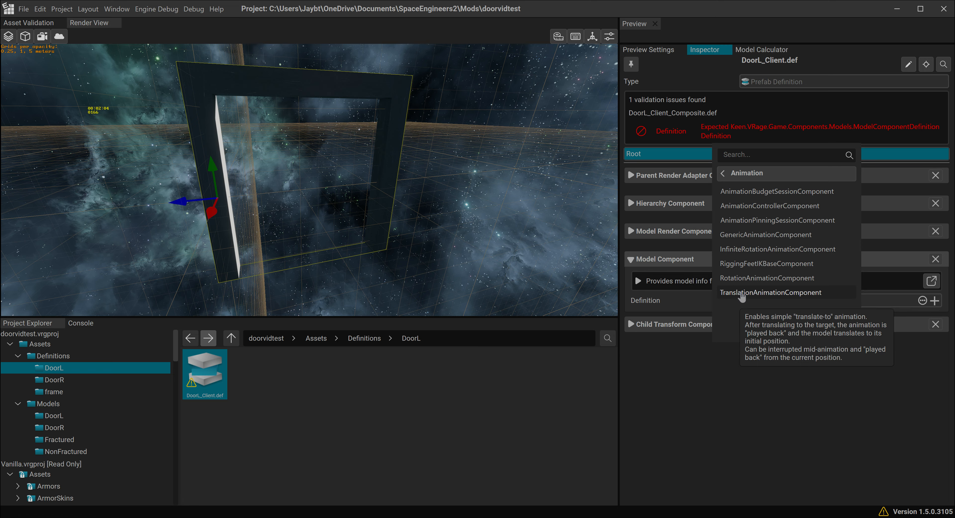
left_click(755, 293)
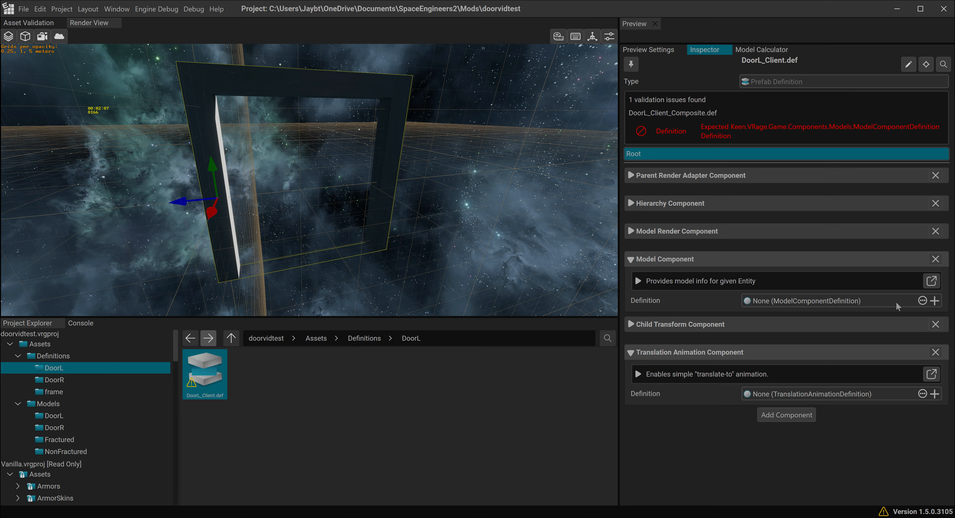
- Create definitions for the Model and Translation Animation Components, and assign DoorL.model from the DoorL models folder to the model component definition
left_click(935, 300)
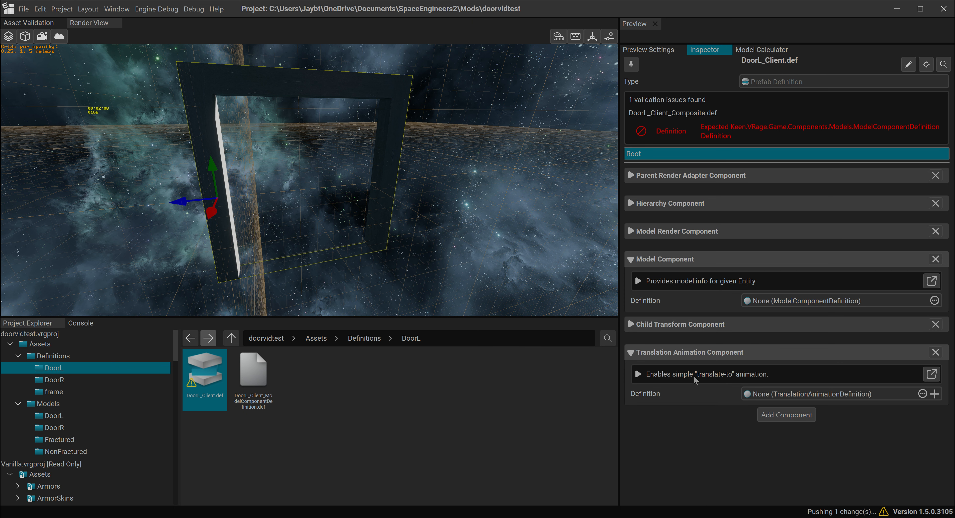
left_click(935, 393)
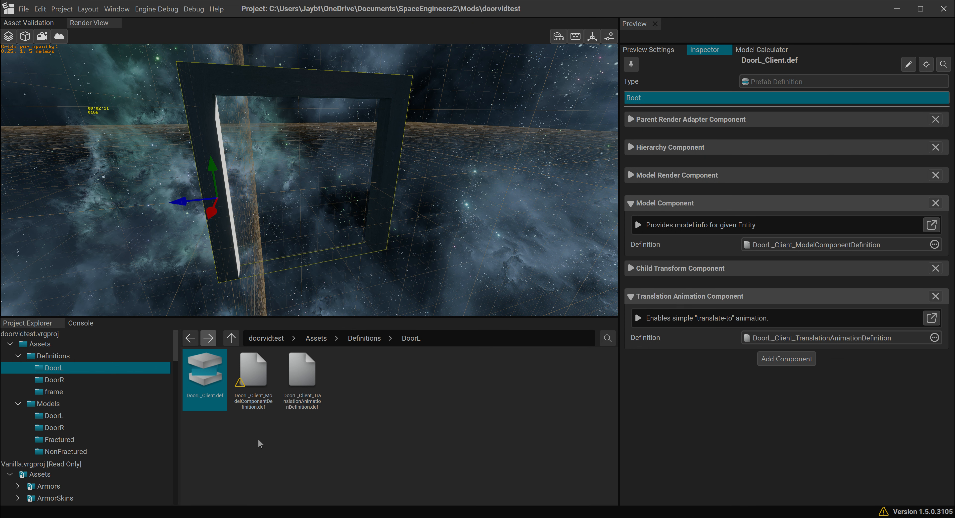
left_click(256, 378)
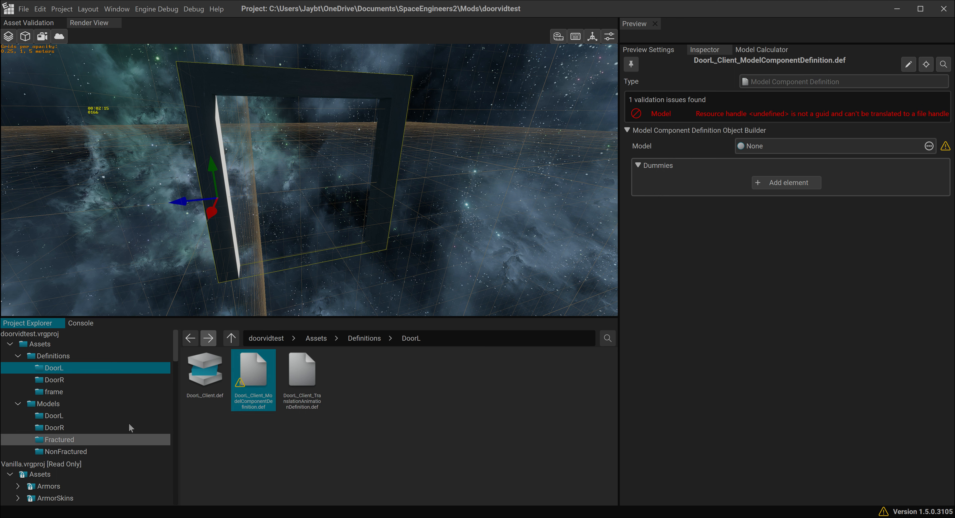
left_click(103, 416)
left_click_drag(261, 371, 778, 150)
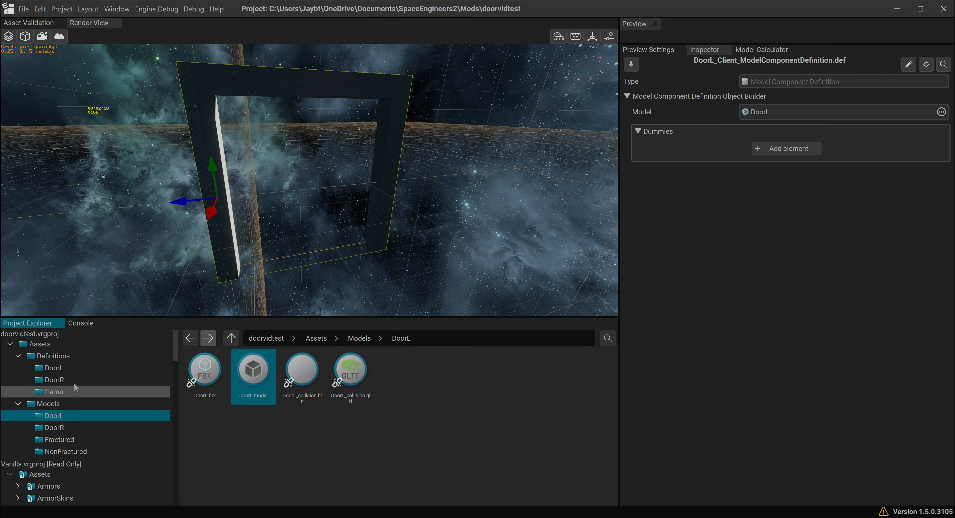
- Set the speed to 1.0 m/s and the Z translation to 1.0 m in DoorL_Client_TranslationAnimationDefinition.def
left_click(67, 368)
left_click(302, 371)
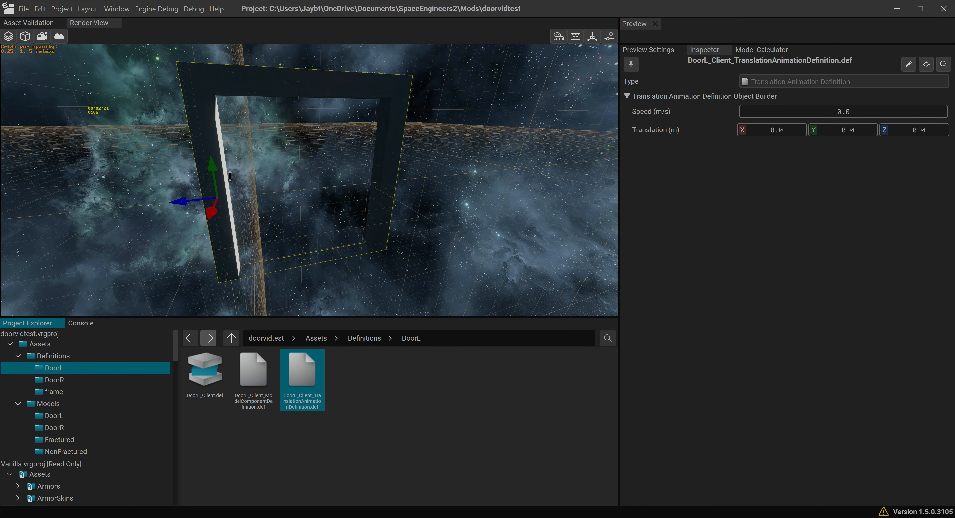
left_click(854, 111)
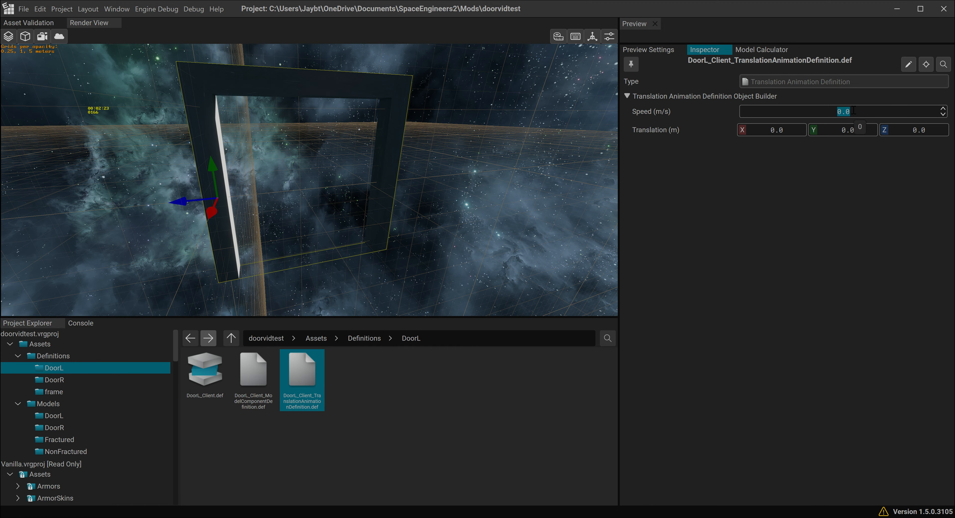
type("1")
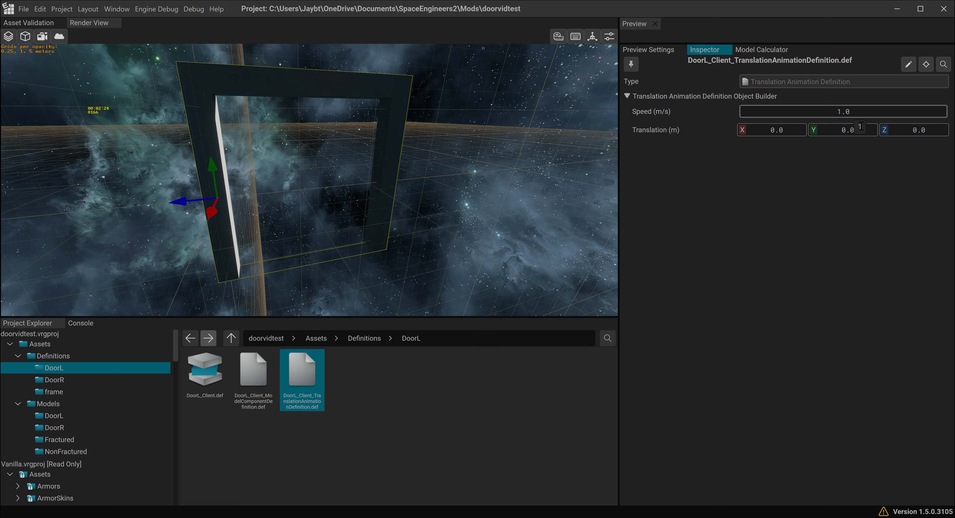
left_click(920, 129)
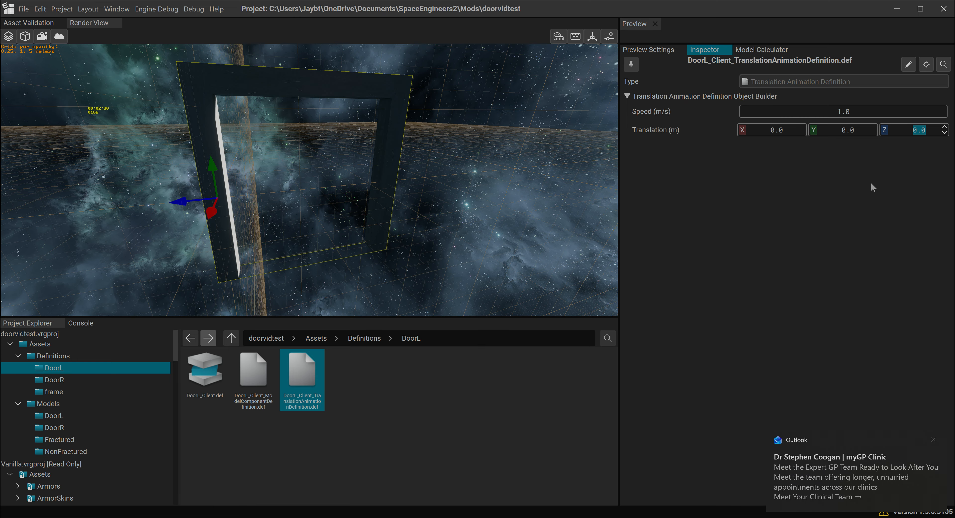
type("1")
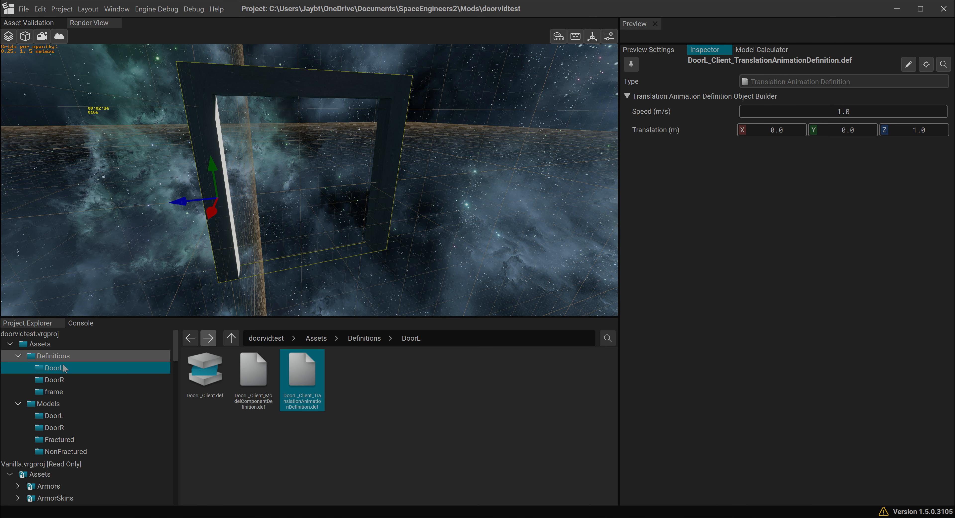
- Add a sub part to Doors_Client_ConditionalSubPartsDefinition.def with the DoorL dummy as key and the DoorL_Client prefab as value
left_click(54, 391)
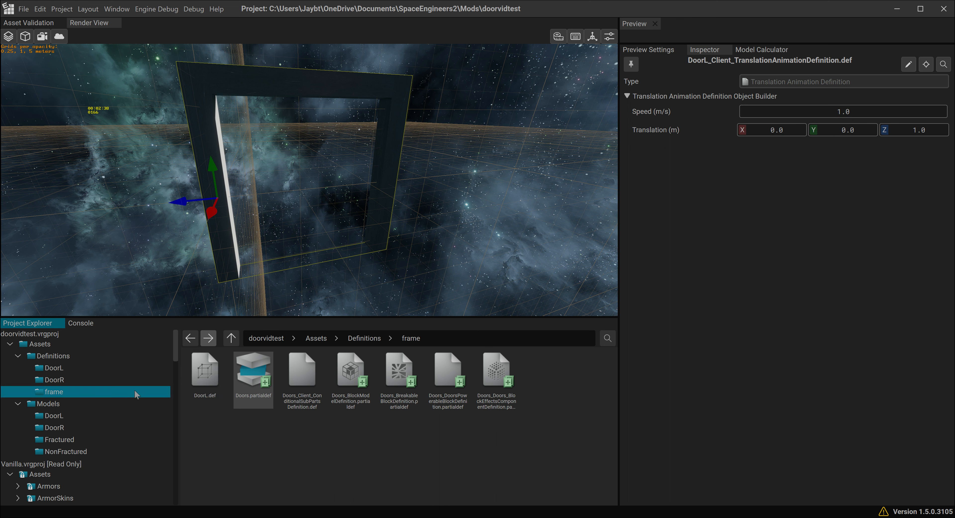
left_click(309, 368)
mouse_move(789, 214)
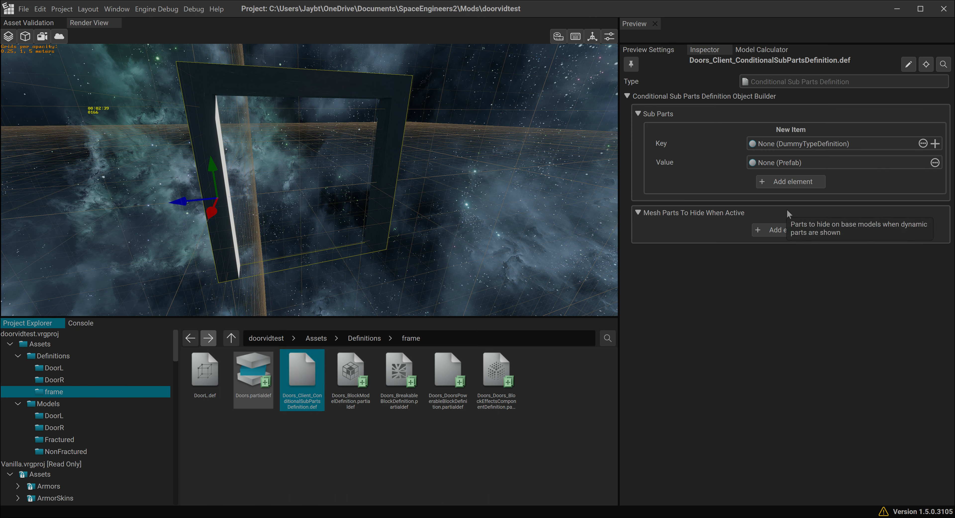
left_click(211, 378)
left_click_drag(801, 148, 801, 148)
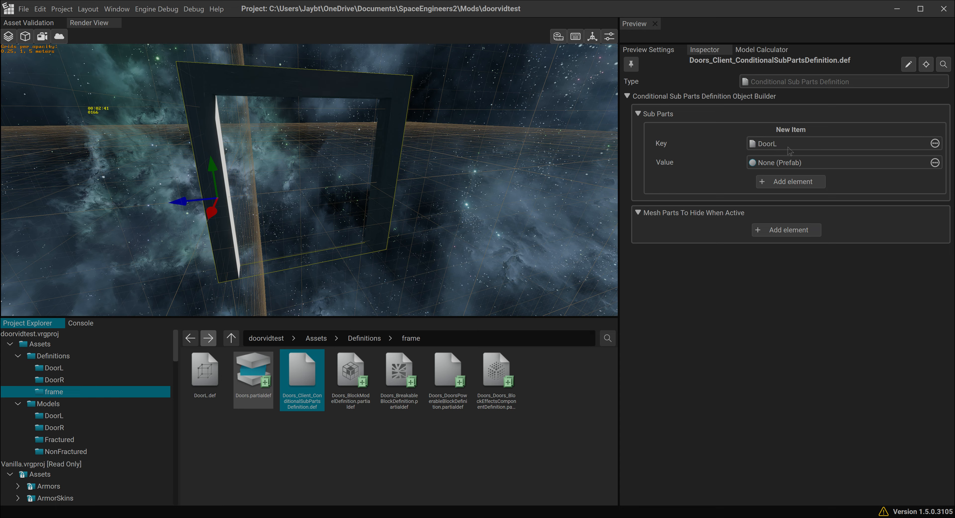
left_click(69, 368)
left_click_drag(205, 371, 777, 165)
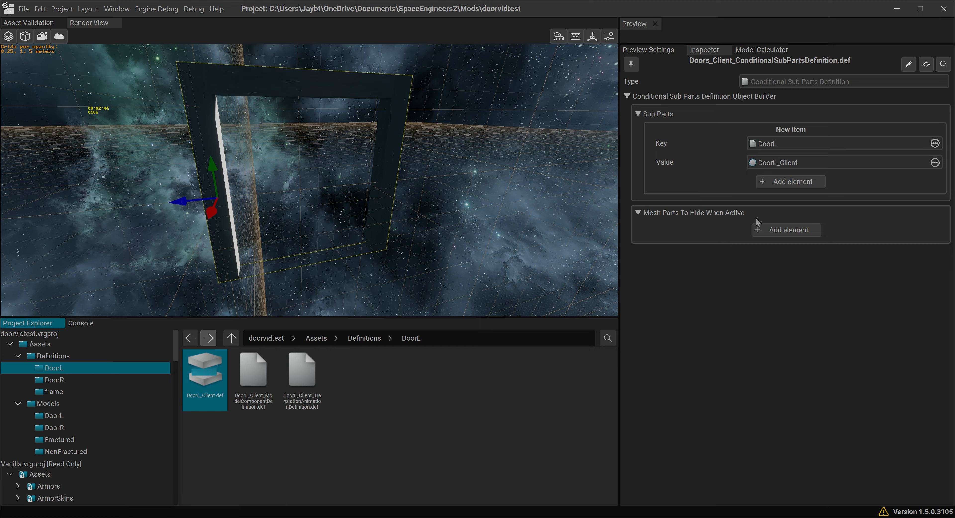
left_click(785, 182)
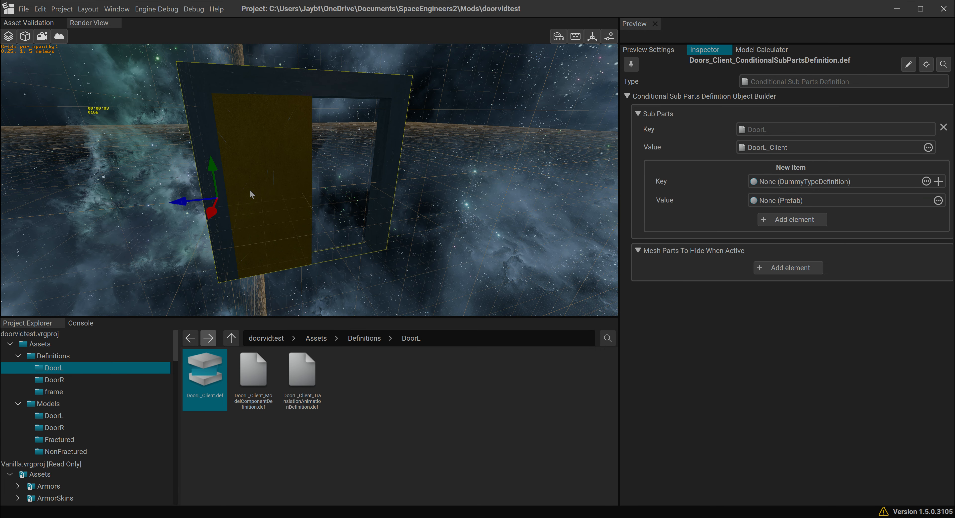
- Preview the door's movement by toggling all rigid animations in the preview settings of Doors.partialdef
left_click(645, 50)
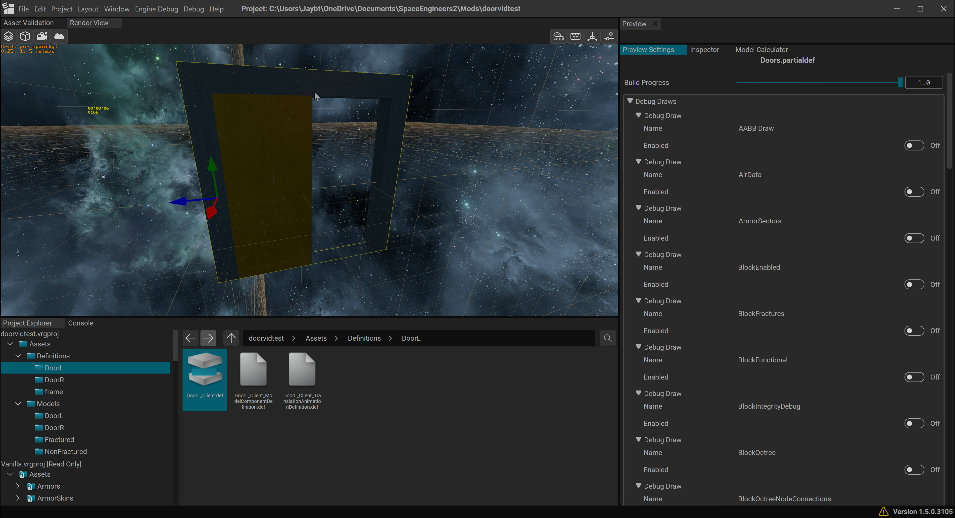
left_click(24, 39)
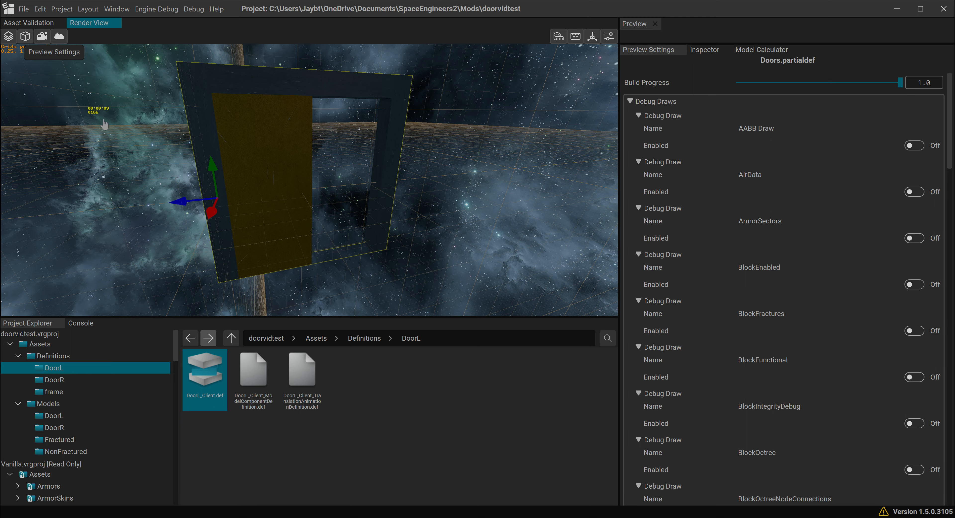
scroll(87, 181, "down", 15)
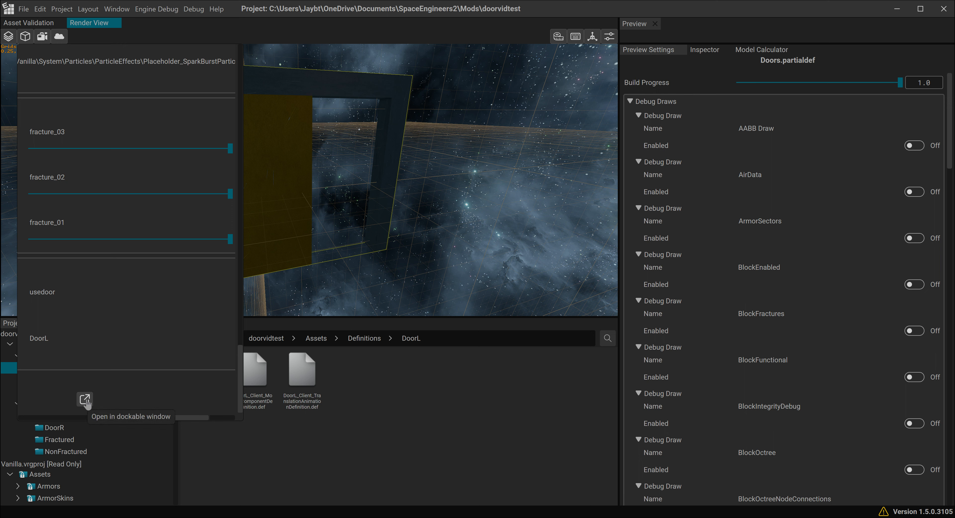
left_click(505, 142)
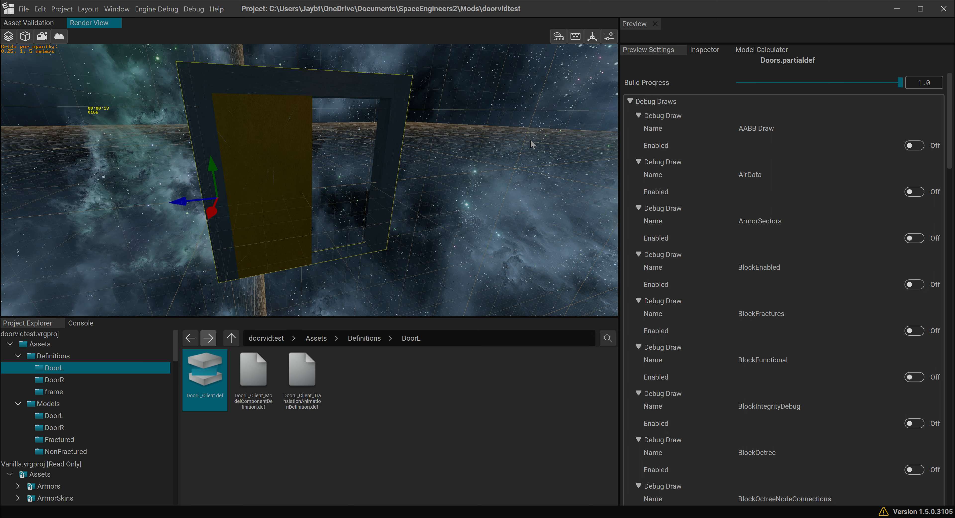
scroll(744, 268, "down", 2)
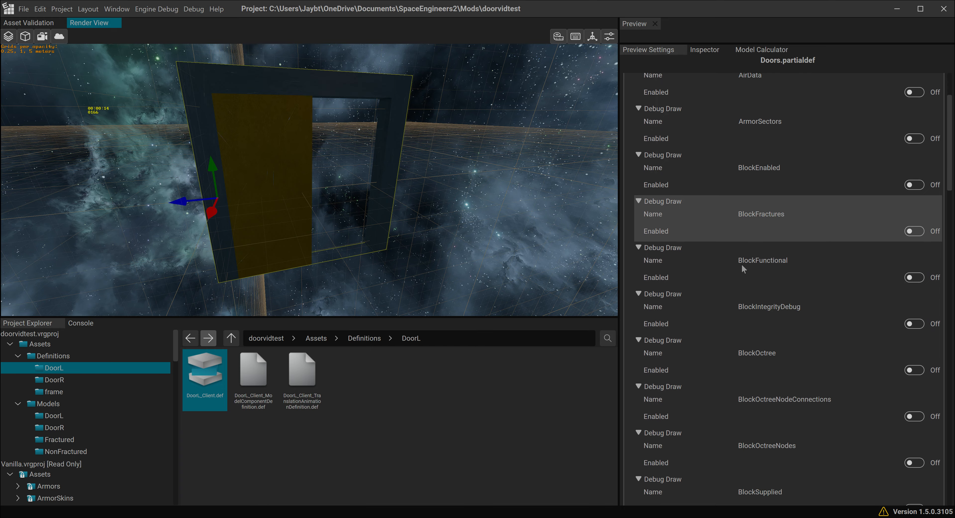
scroll(742, 266, "down", 1)
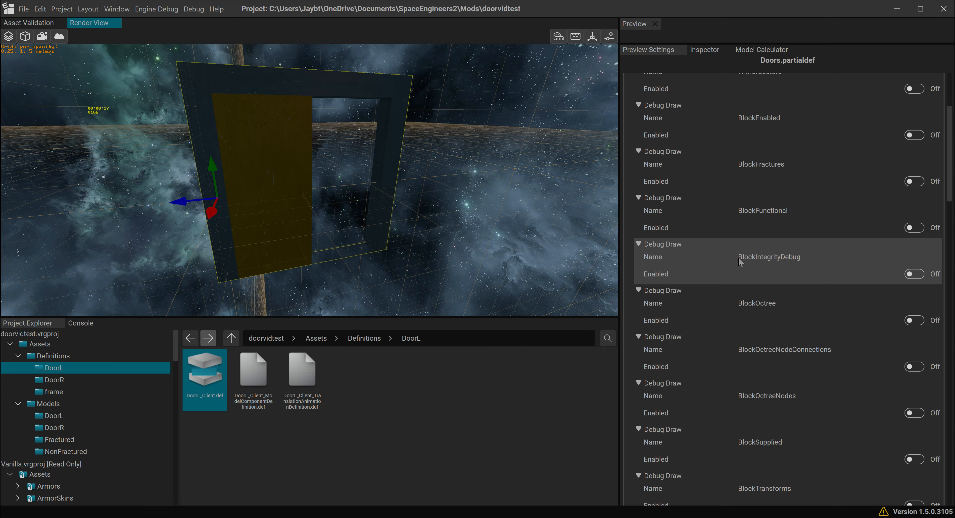
scroll(778, 315, "down", 9)
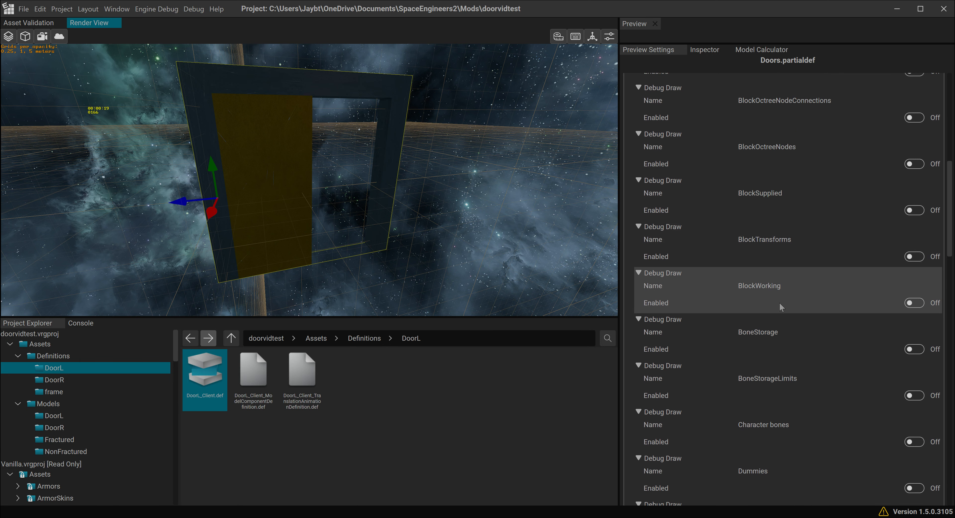
scroll(784, 304, "down", 11)
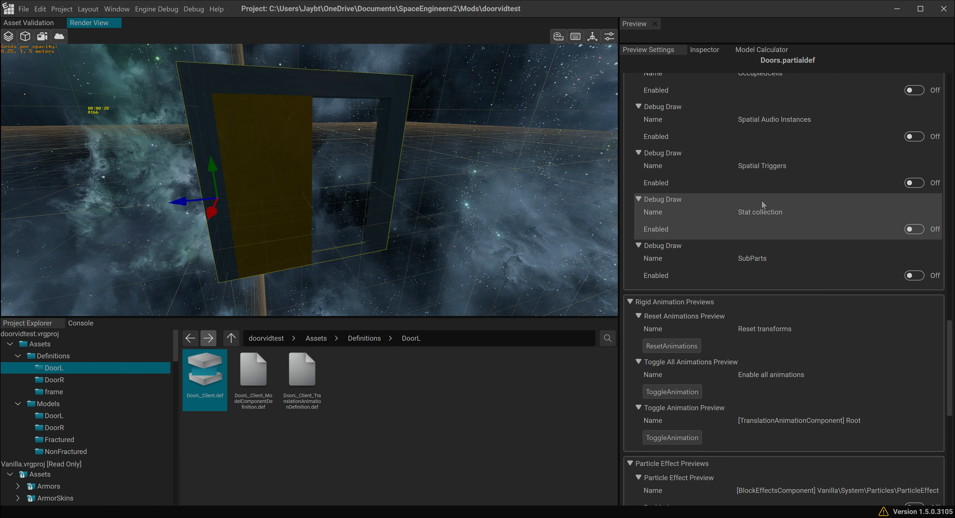
scroll(761, 199, "down", 1)
scroll(761, 199, "down", 1)
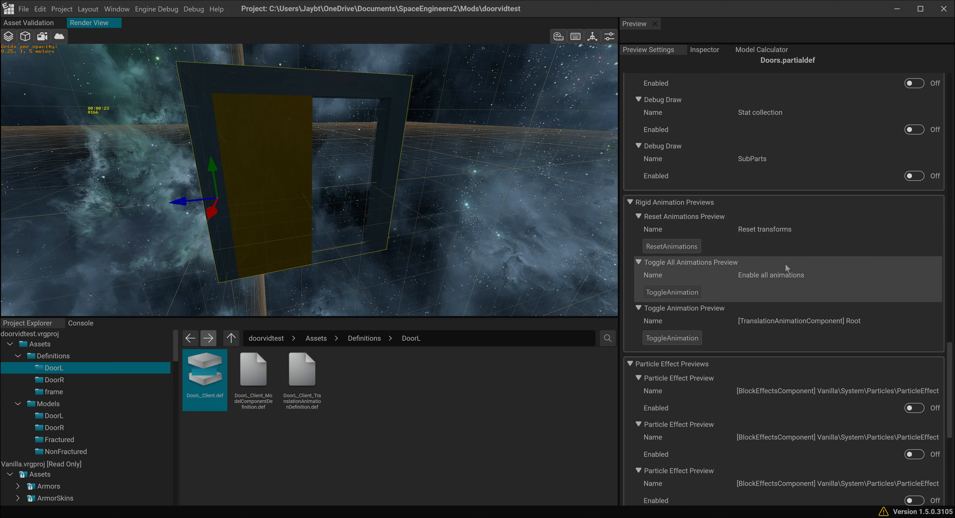
left_click(682, 295)
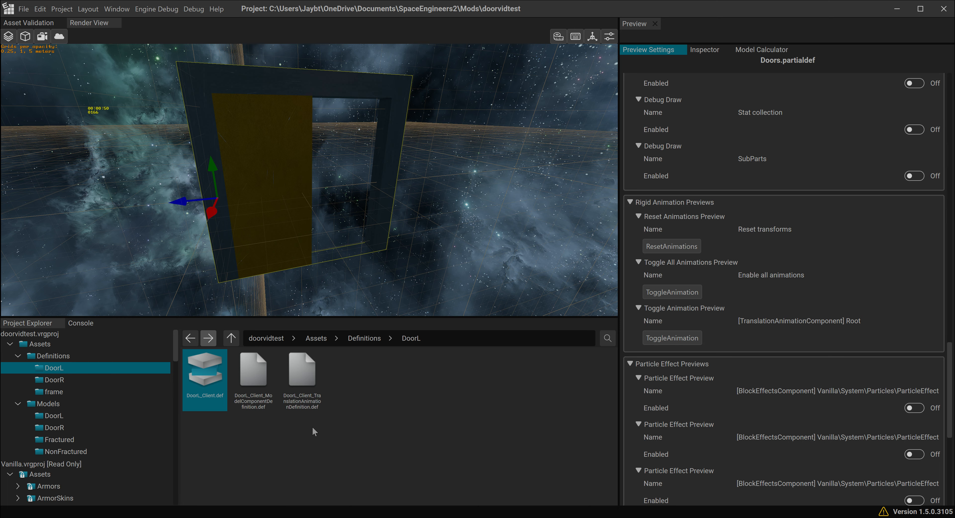
- Create an empty client-only prefab, DoorR_Client.def, in the DoorR definitions folder
left_click(75, 380)
right_click(247, 378)
mouse_move(282, 447)
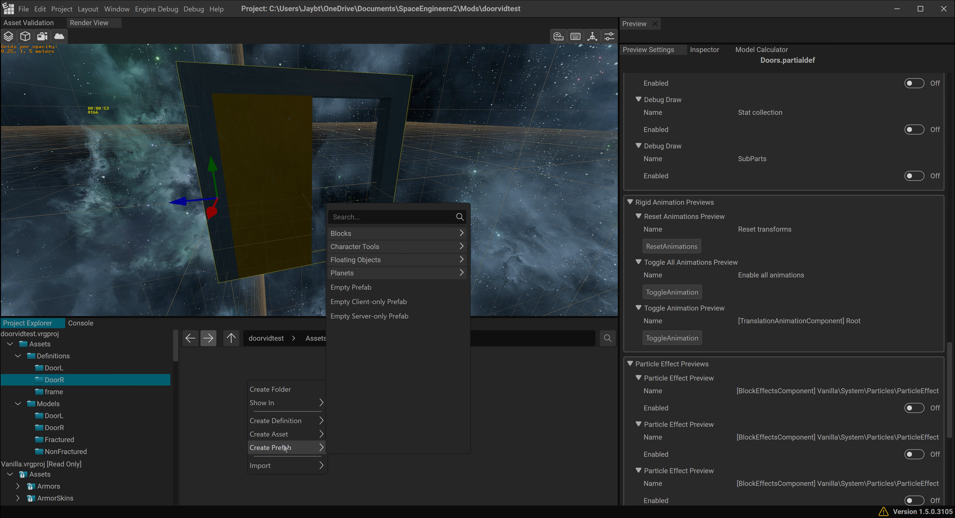
left_click(378, 303)
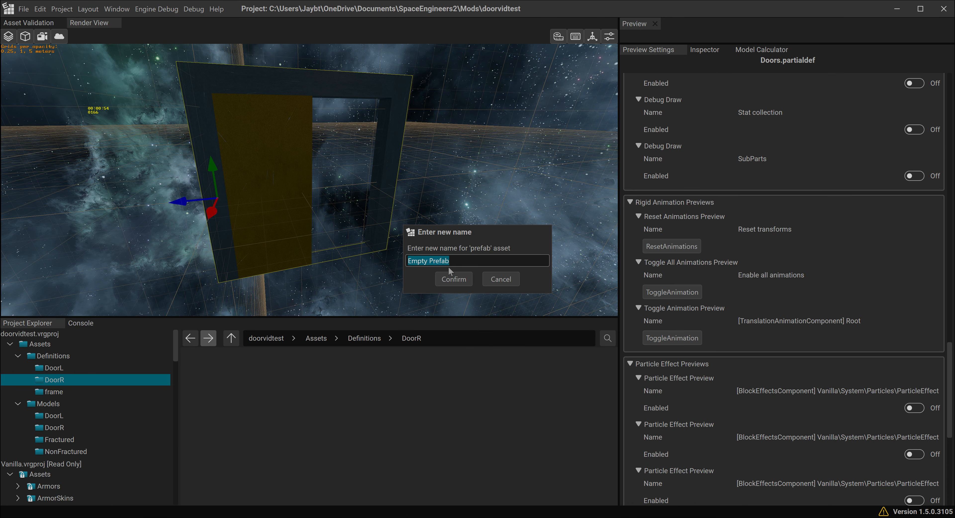
type("Doo")
left_click(453, 278)
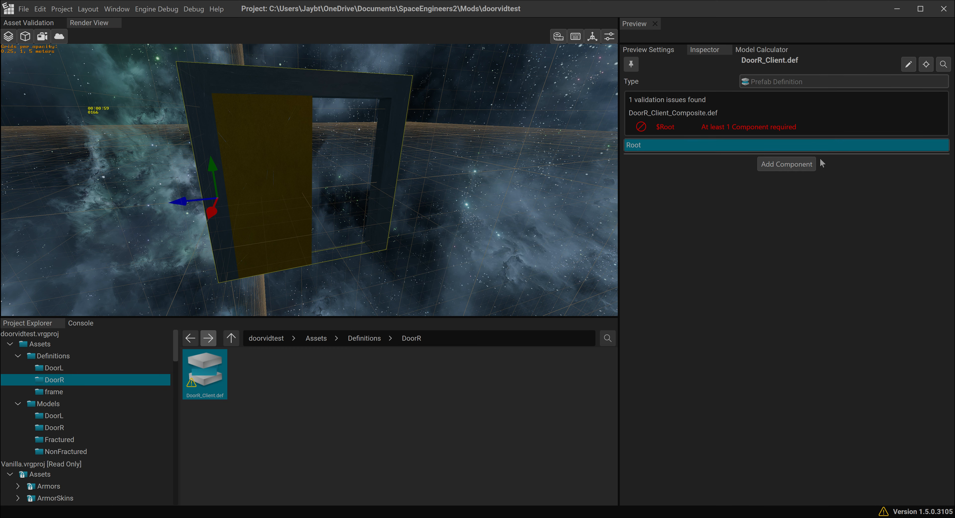
- Add a Parent Render Adapter Component to the DoorR_Client.def prefab
left_click(783, 165)
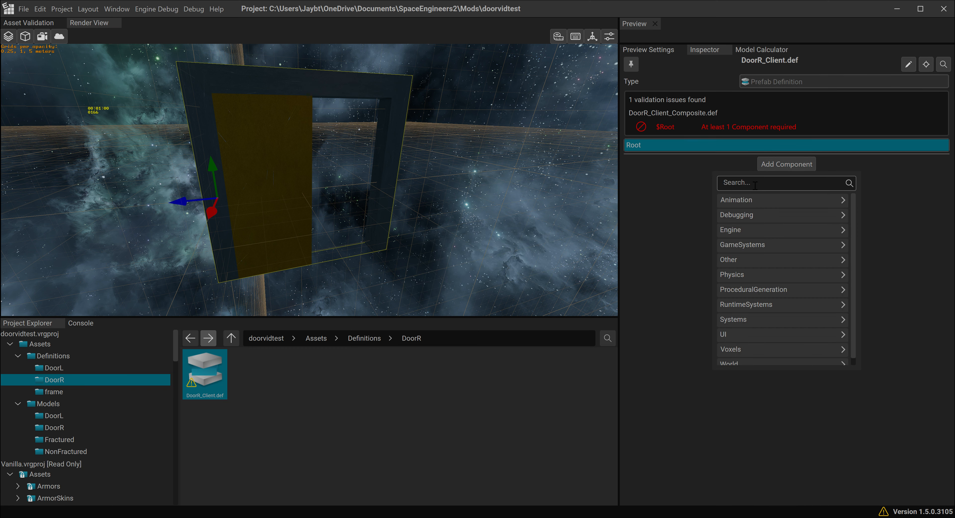
type("paren tren")
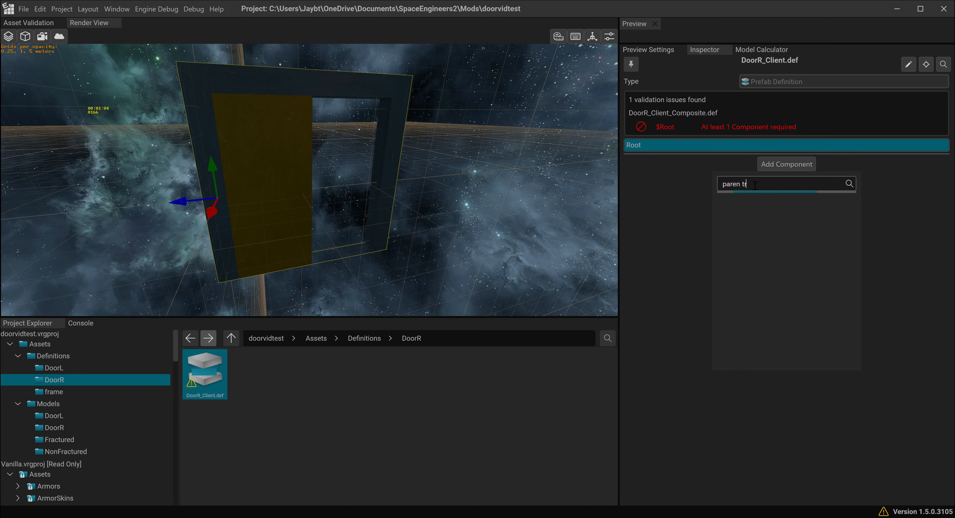
left_click(743, 186)
key("BackSpace")
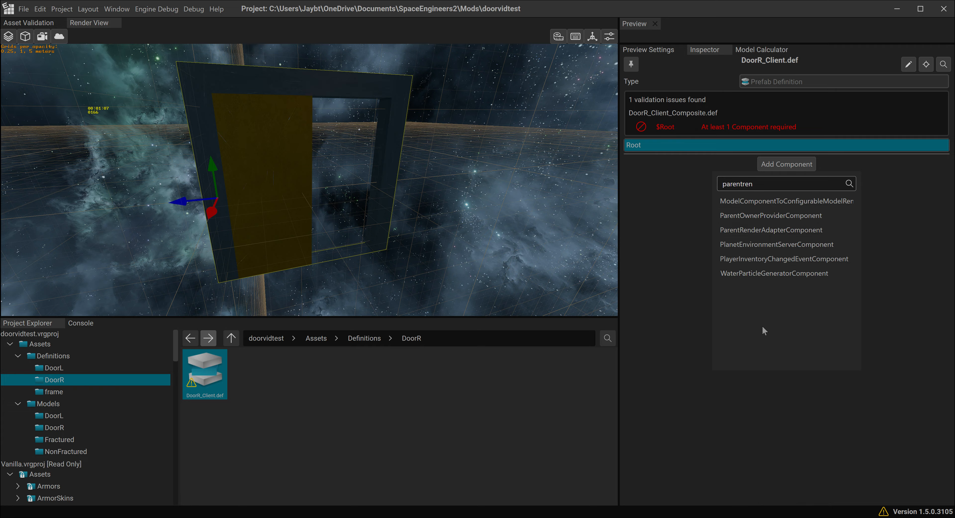
left_click(772, 230)
- Add a Model Render Component to the DoorR_Client.def prefab
left_click(778, 214)
left_click(762, 236)
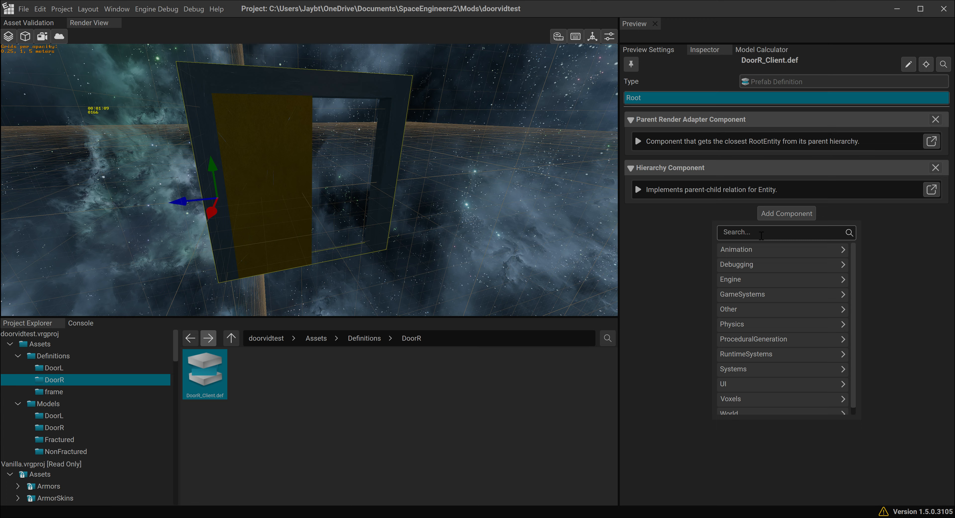
type("modelrender")
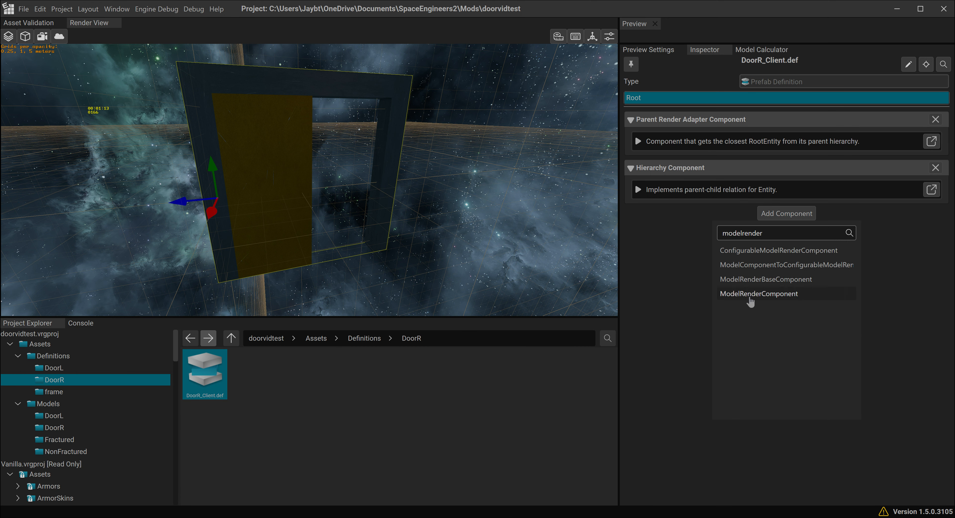
left_click(754, 305)
- Add a Child Transform Component to the DoorR_Client.def prefab
left_click(786, 328)
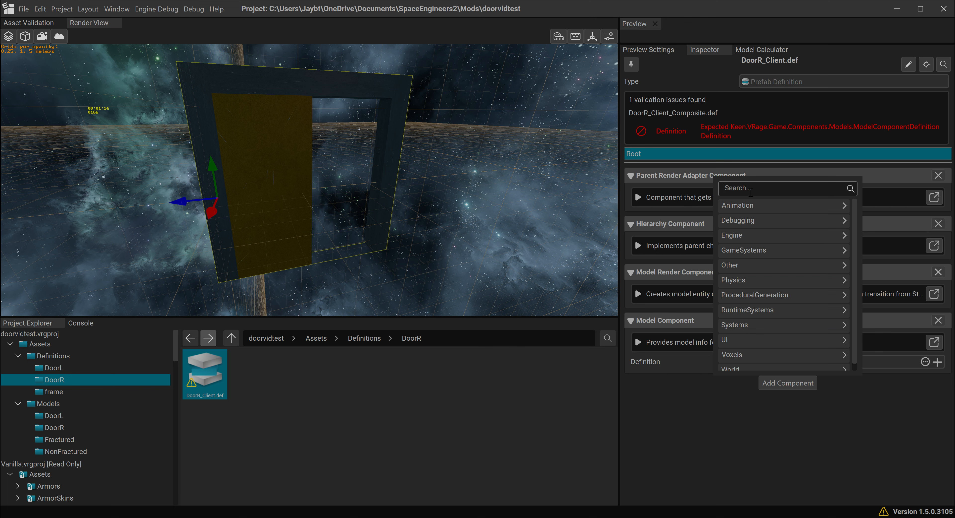
type("child")
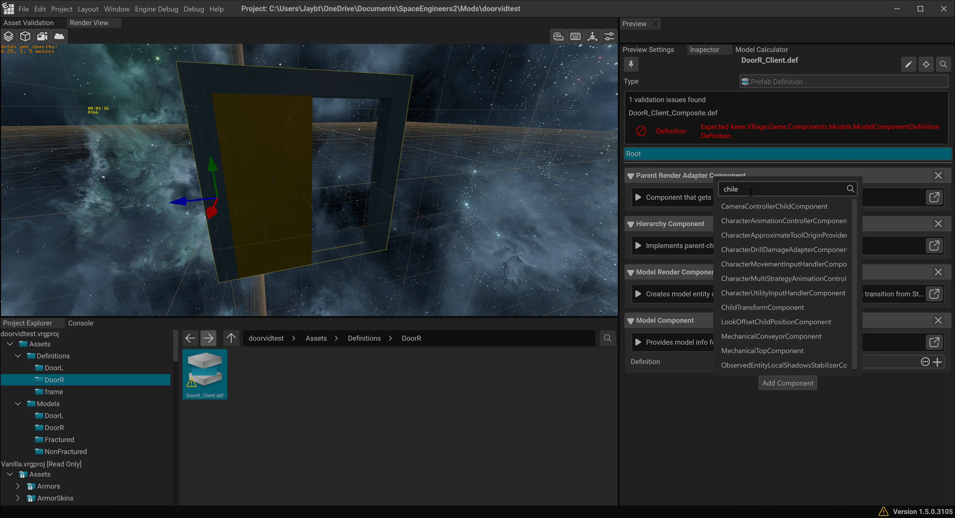
type("tr")
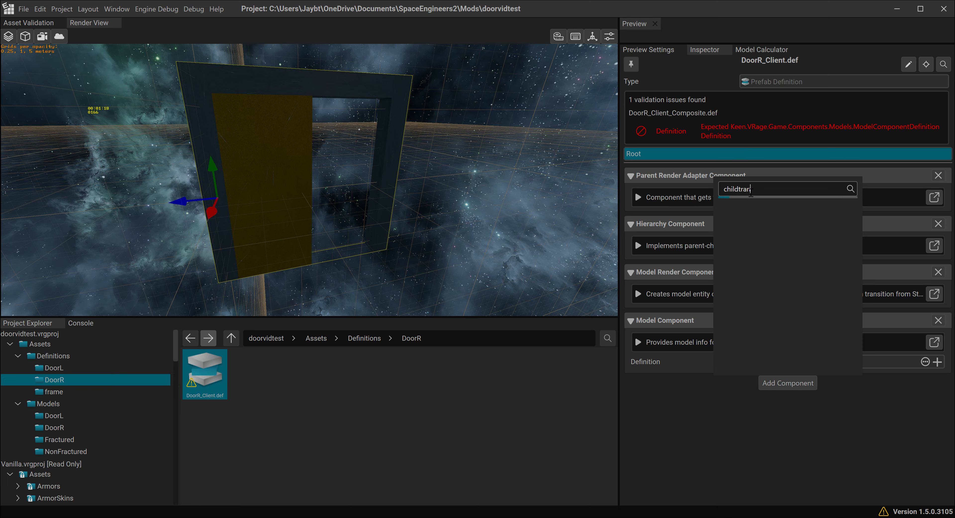
type("an")
left_click(756, 203)
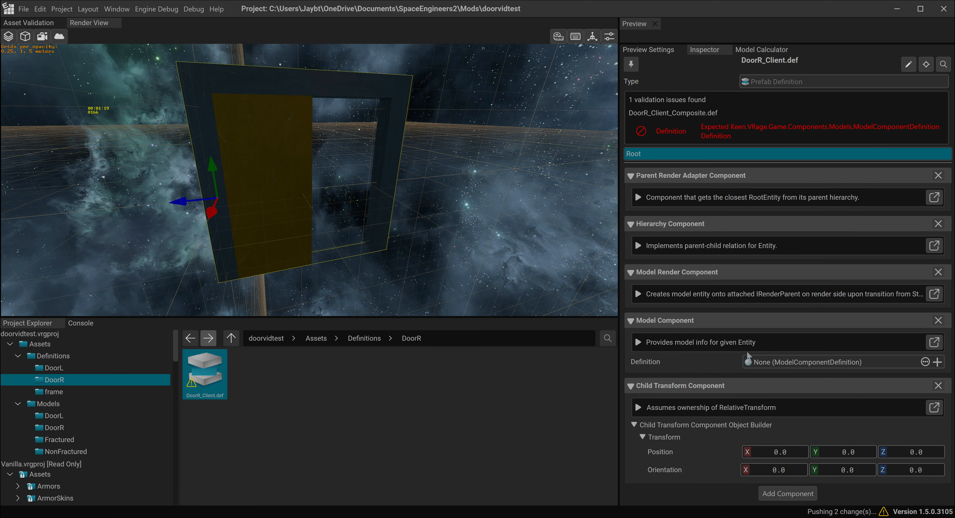
- Add a Translation Animation Component to the DoorR_Client.def prefab and create a definition for its Model Component
left_click(787, 493)
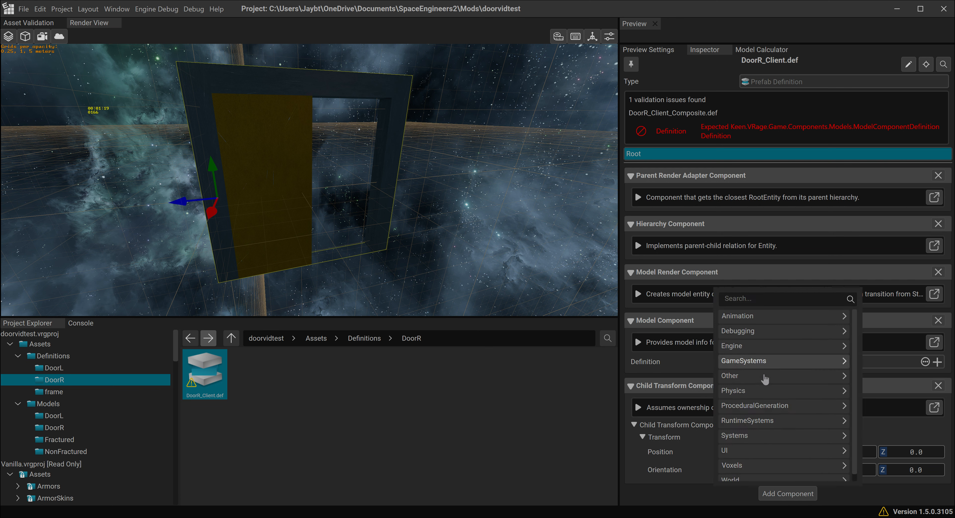
left_click(752, 318)
left_click(756, 437)
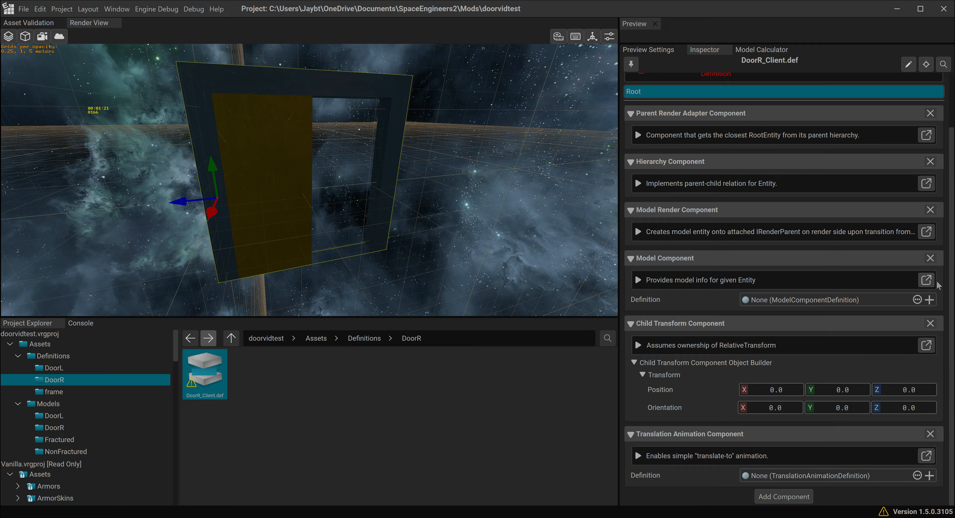
left_click(930, 299)
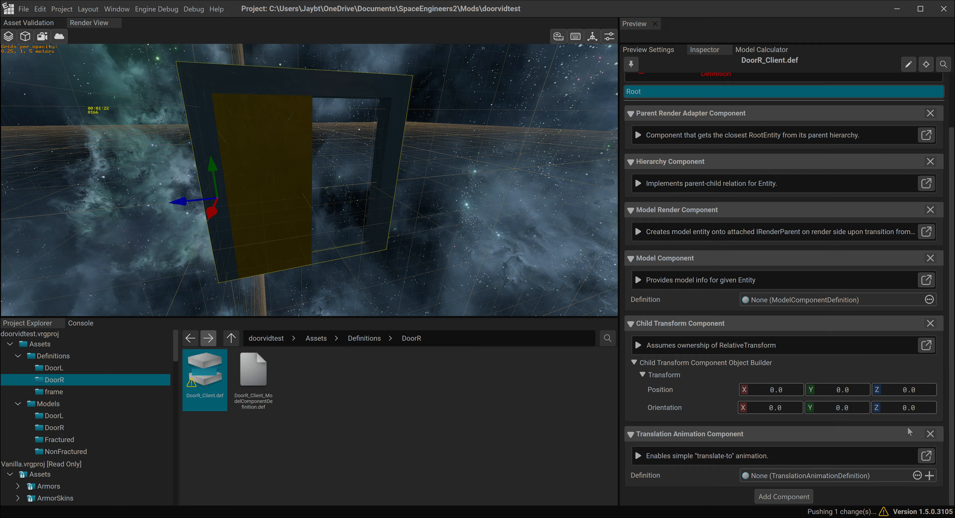
- Create a definition for DoorR_Client's Translation Animation Component and assign the DoorR model to DoorR_Client_ModelComponentDefinition.def
left_click(930, 475)
left_click(263, 379)
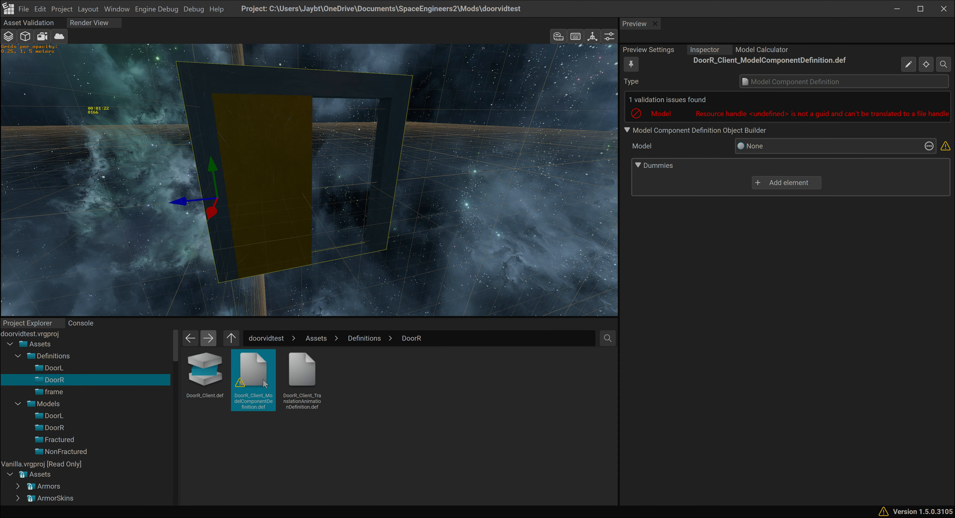
left_click(54, 427)
left_click(259, 378)
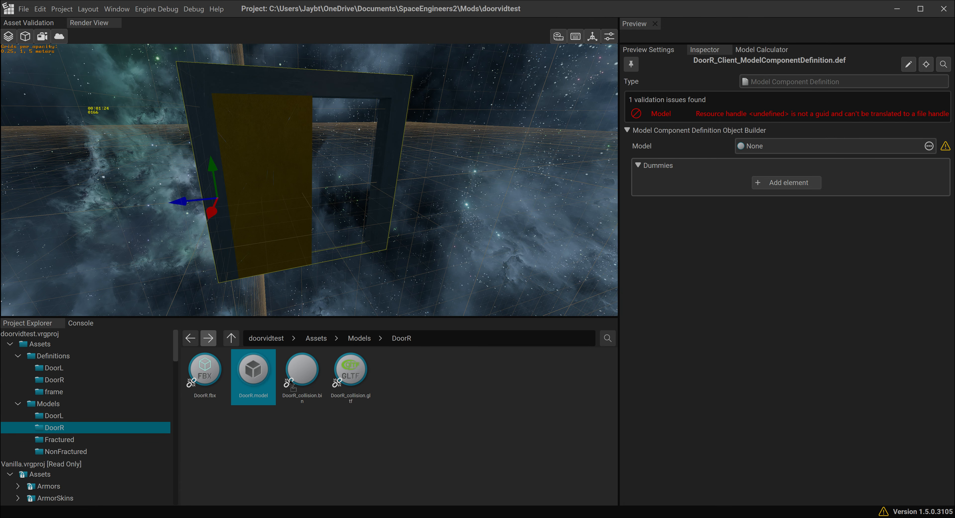
left_click_drag(786, 152, 786, 149)
- Set DoorR_Client_TranslationAnimationDefinition.def to a Z translation of -1 m and a speed of 1 m/s
left_click(55, 379)
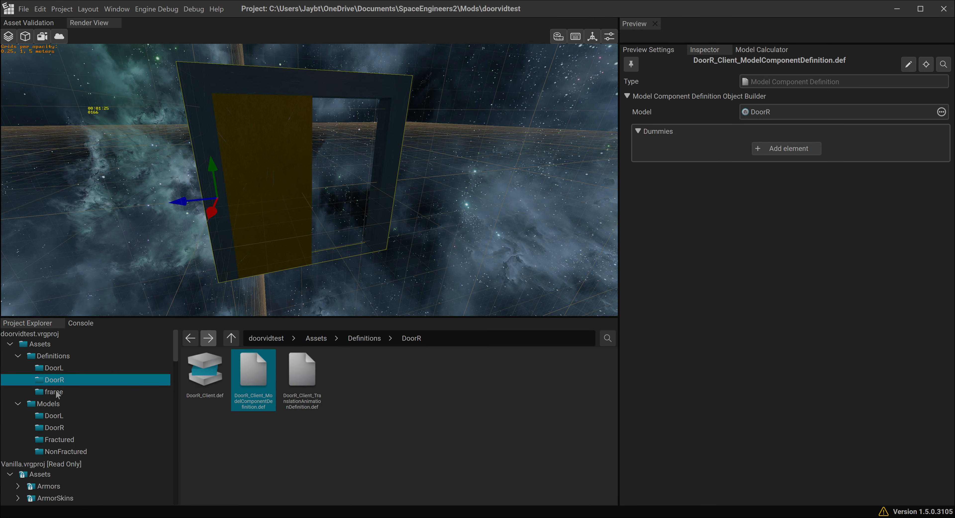
left_click(299, 375)
left_click(931, 130)
type("-1")
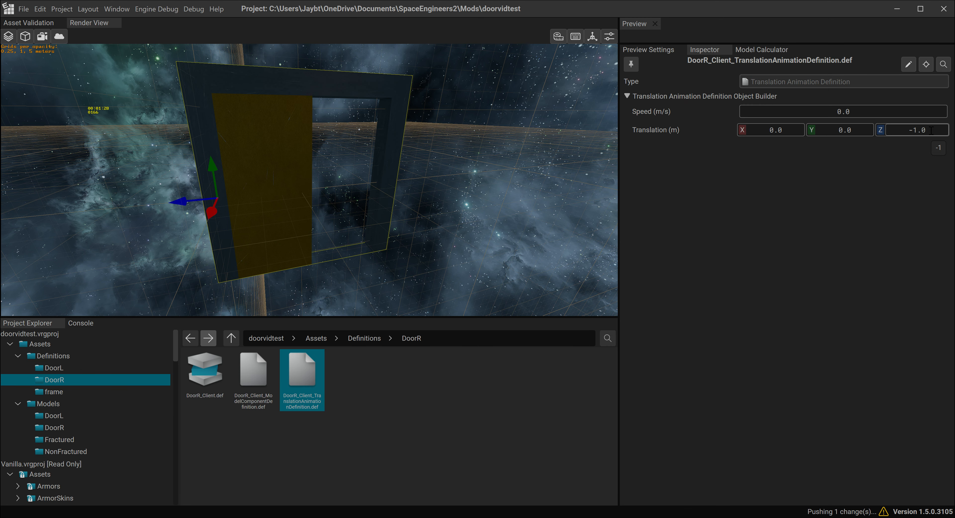
left_click(894, 112)
type("1")
key("Return")
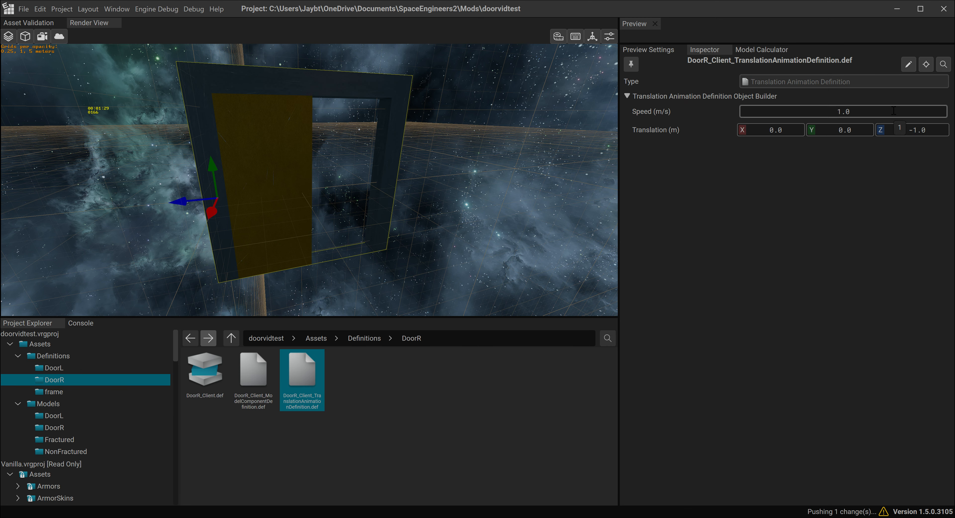
- Add a third model dummy named DoorR to the frame's Doors_BlockModelDefinition.partialdef
left_click(68, 393)
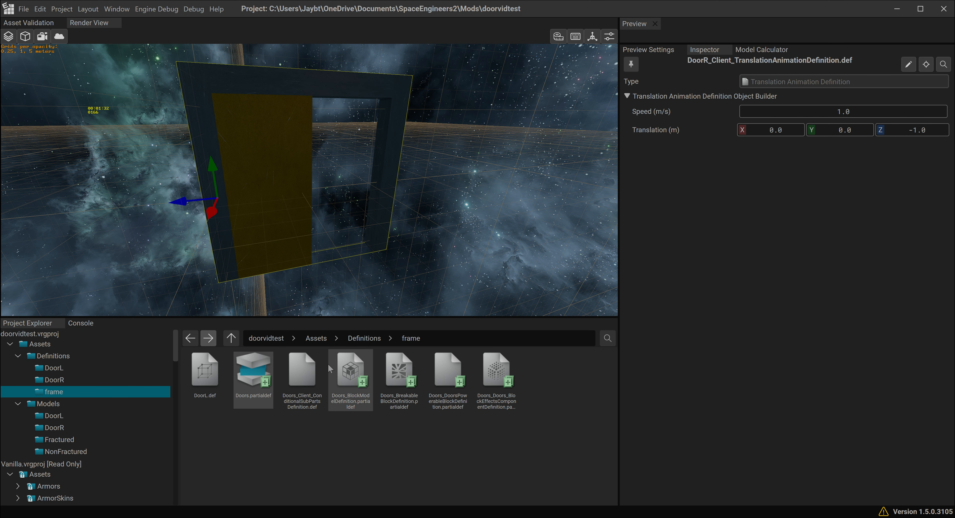
left_click(219, 408)
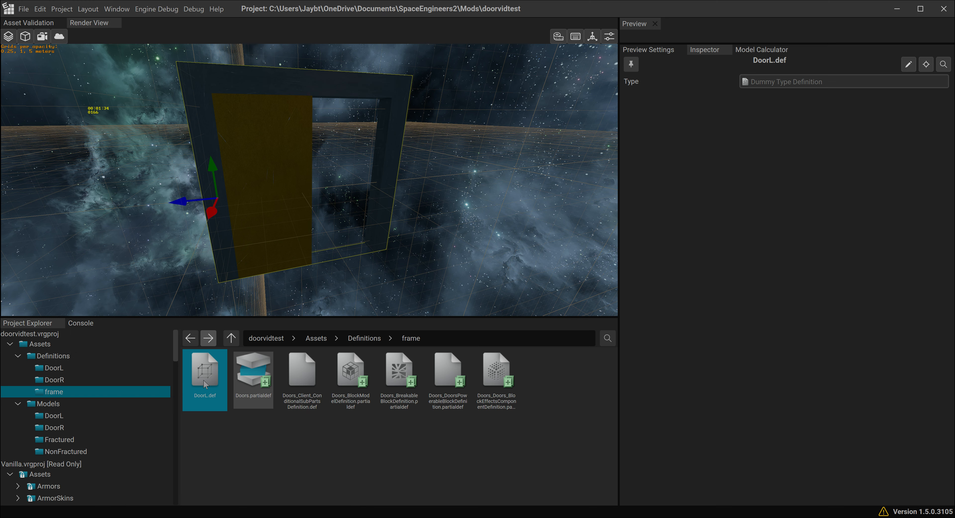
left_click(359, 371)
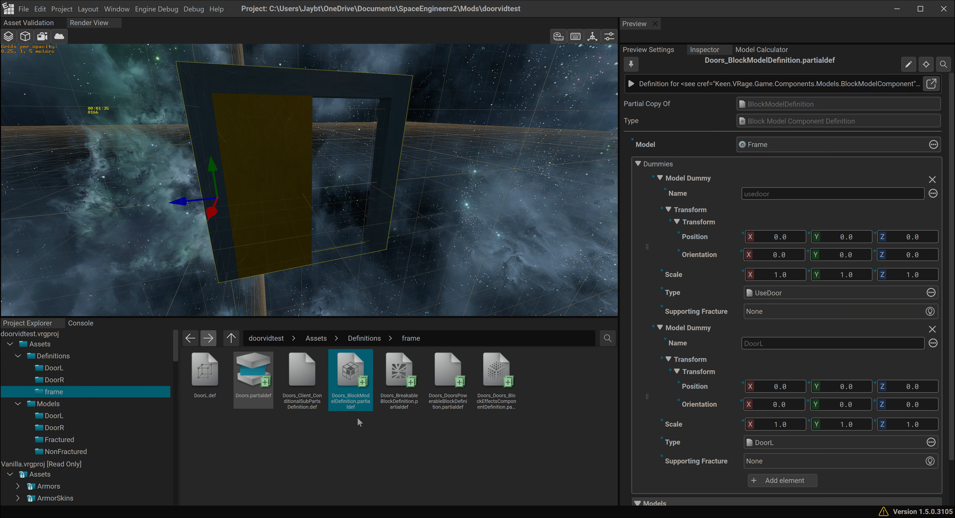
scroll(789, 438, "down", 1)
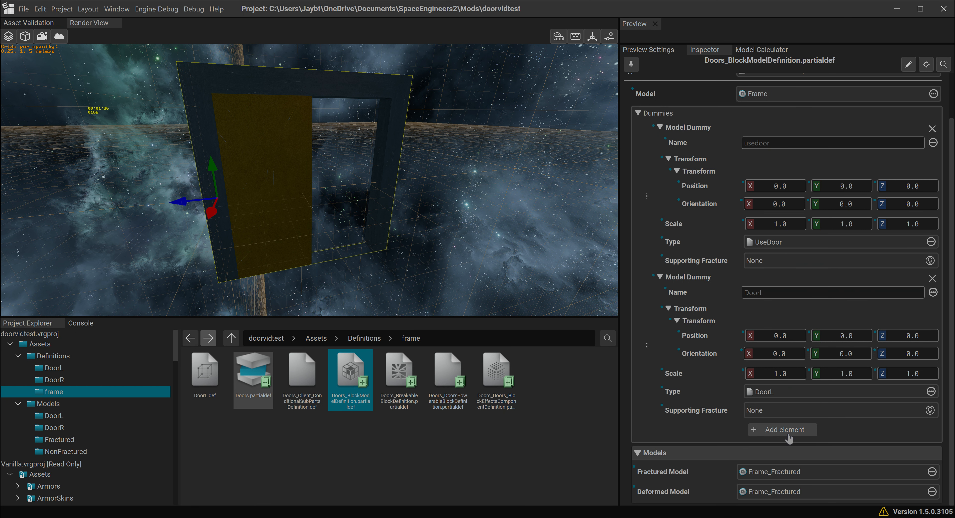
left_click(785, 429)
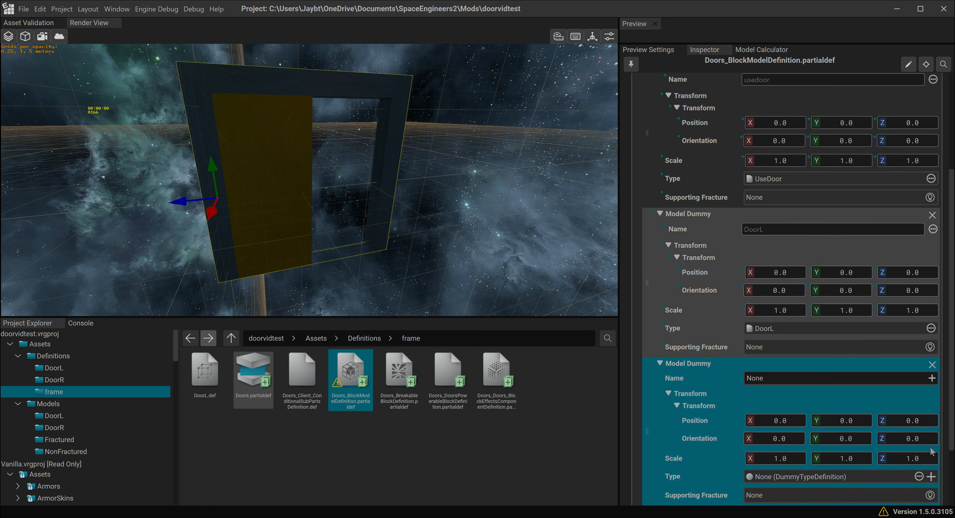
left_click(837, 376)
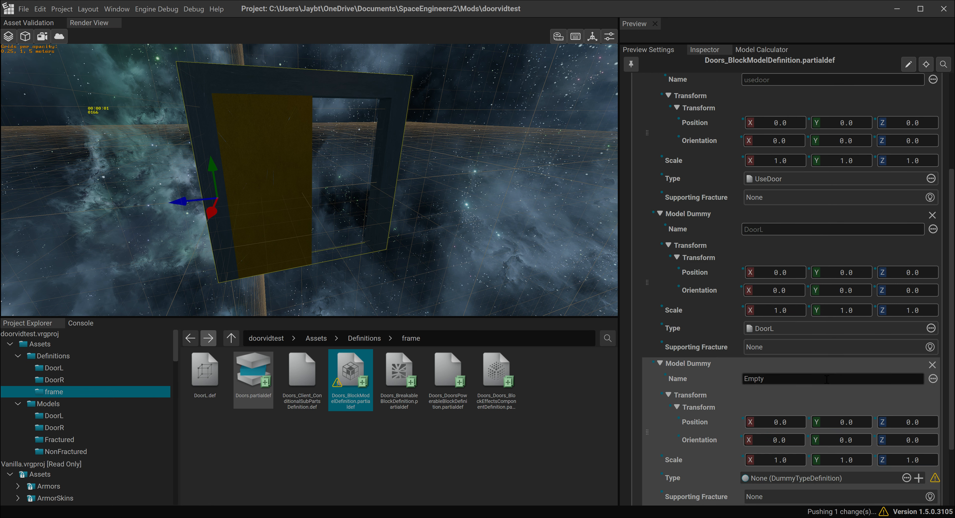
type("DoorR")
scroll(835, 377, "down", 2)
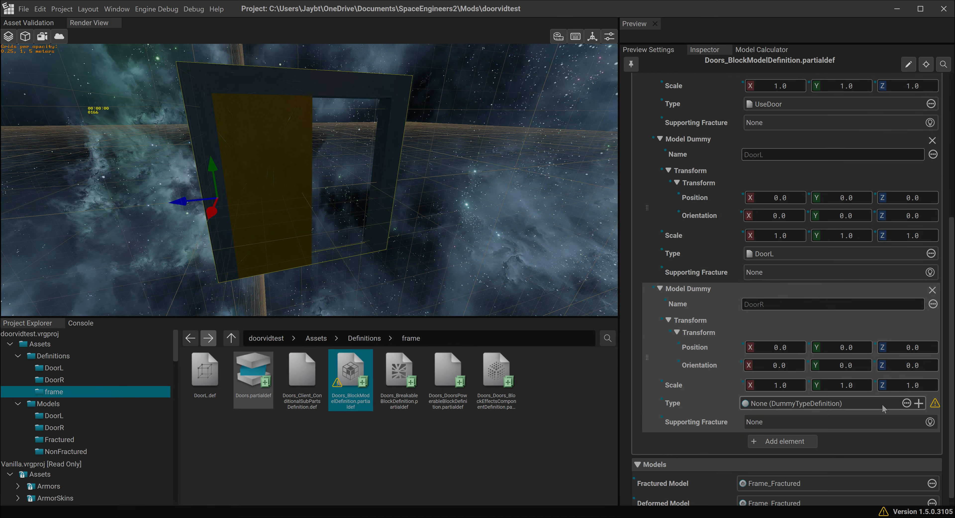
- Create a new dummy type definition for the DoorR model dummy and name its file DoorR.def
left_click(919, 409)
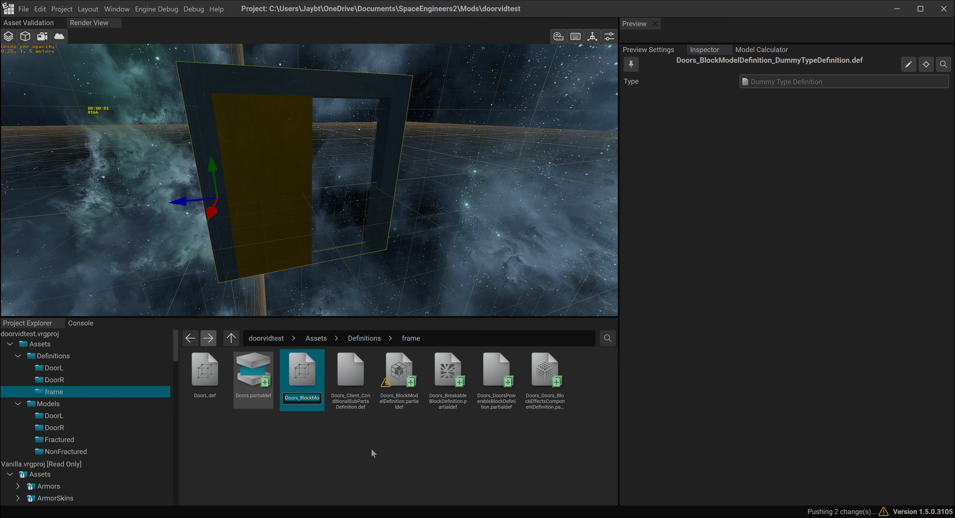
type("DoorR.def")
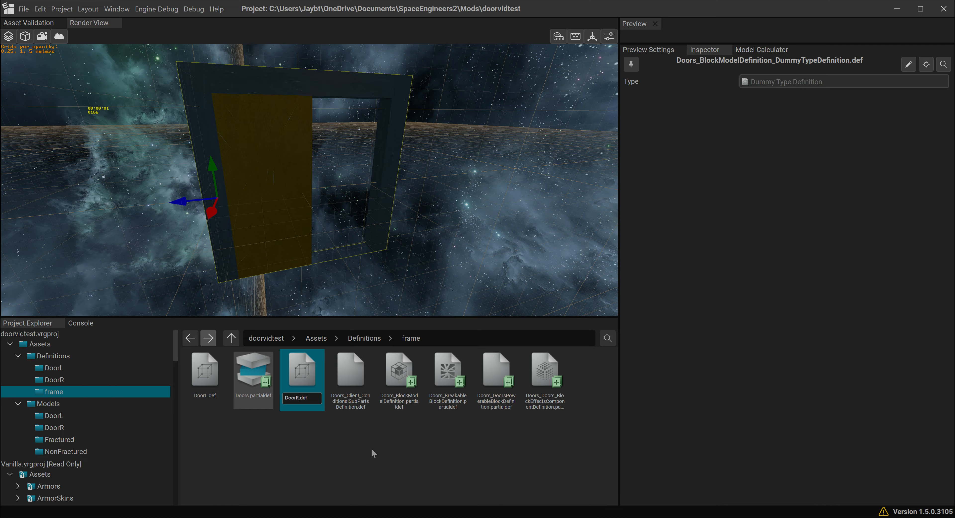
key("Return")
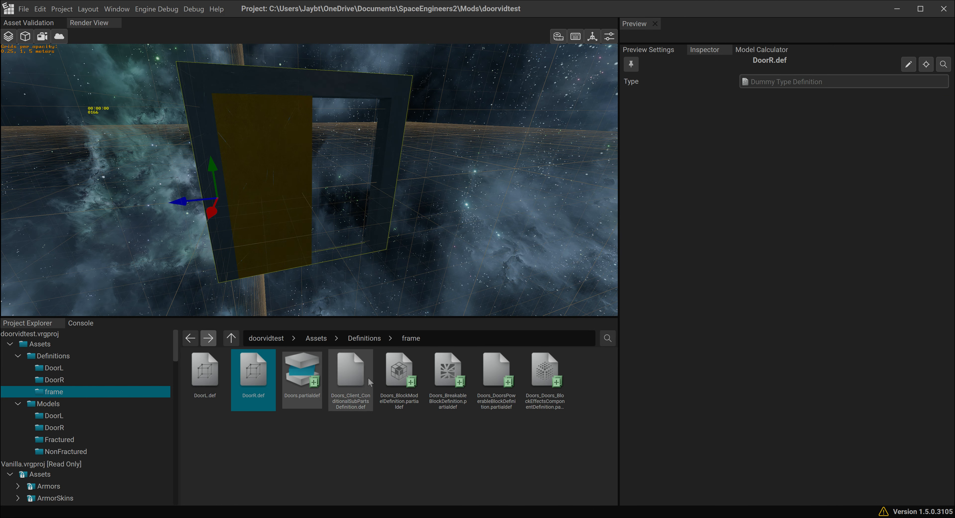
- Add a sub part to Doors_Client_ConditionalSubPartsDefinition.def with DoorR as the key and the DoorR_Client prefab as the value
left_click(356, 389)
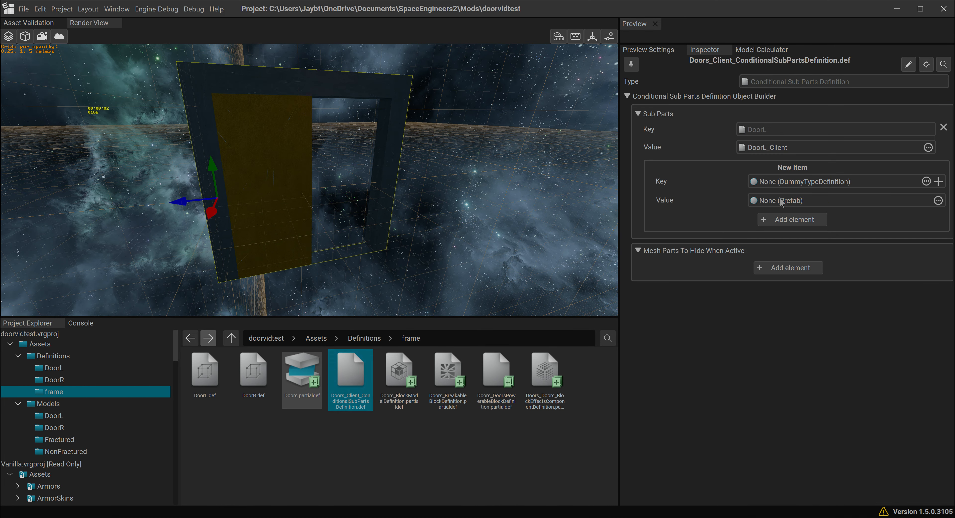
left_click_drag(254, 374, 770, 183)
left_click(98, 380)
left_click_drag(205, 370, 773, 202)
left_click(792, 220)
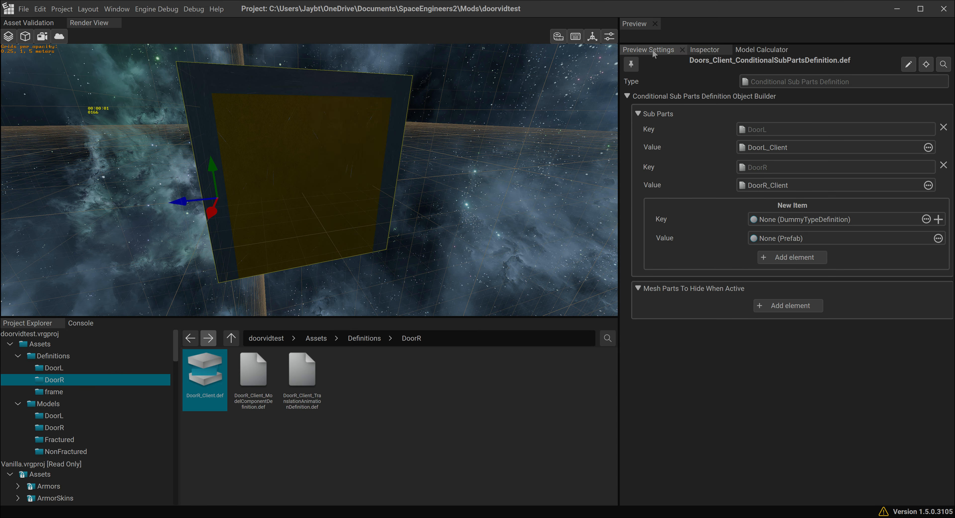
- Preview all rigid animations of the Doors block by toggling them together
scroll(715, 328, "down", 15)
scroll(716, 340, "down", 4)
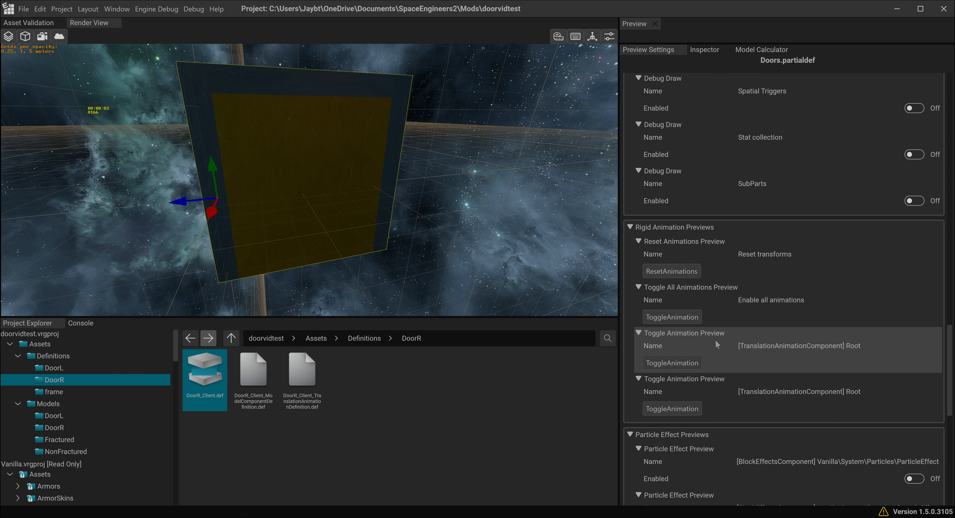
left_click(672, 316)
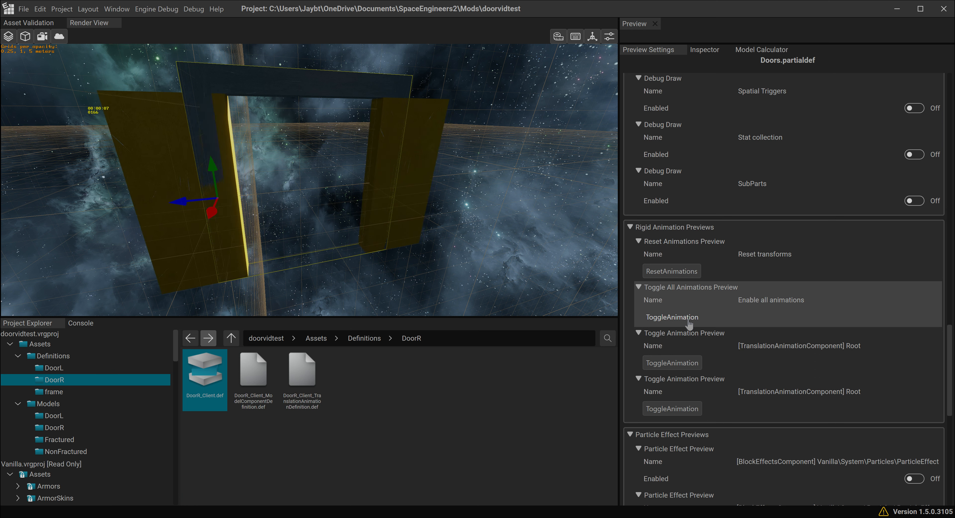
- Start Space Engineers 2 from the project, bypassing asset validation, and start a new game in the Concordia Research Facility world
left_click(62, 9)
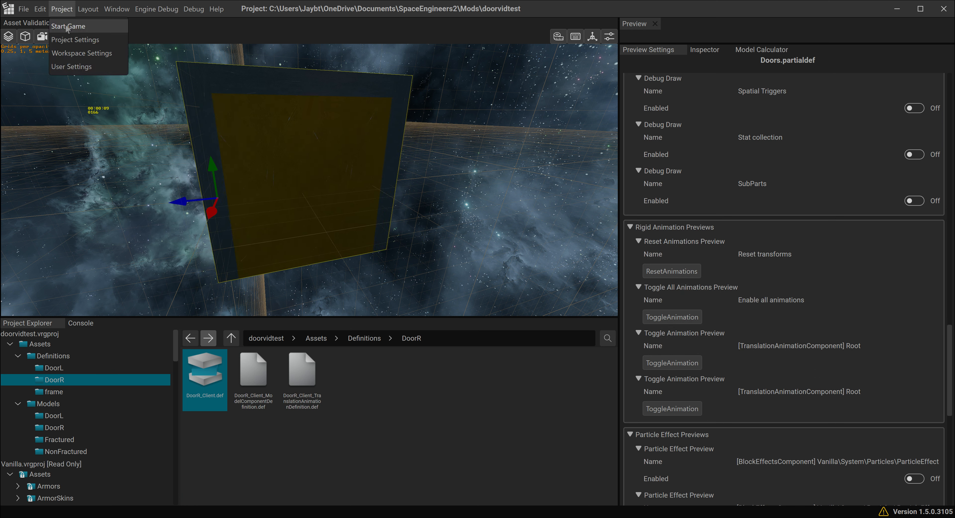
left_click(68, 28)
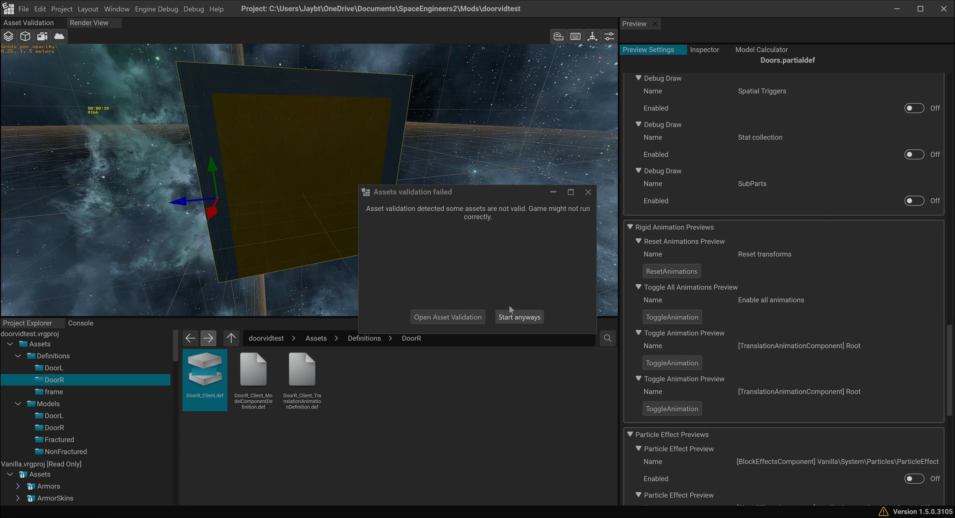
left_click(521, 317)
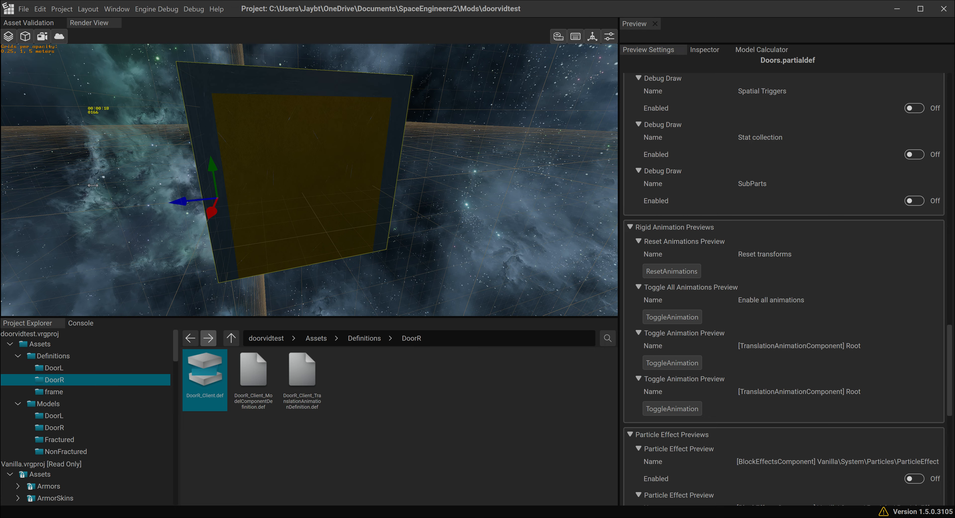
left_click(368, 411)
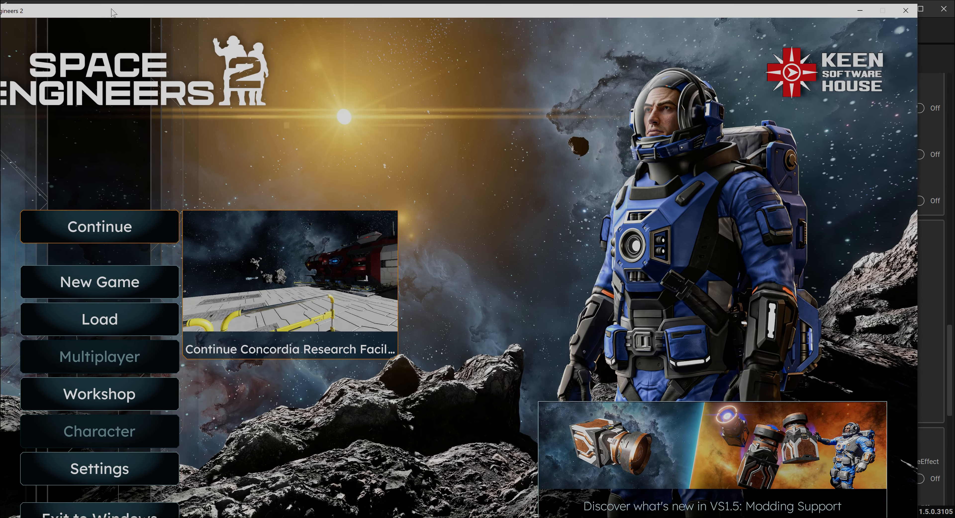
left_click_drag(113, 13, 150, 9)
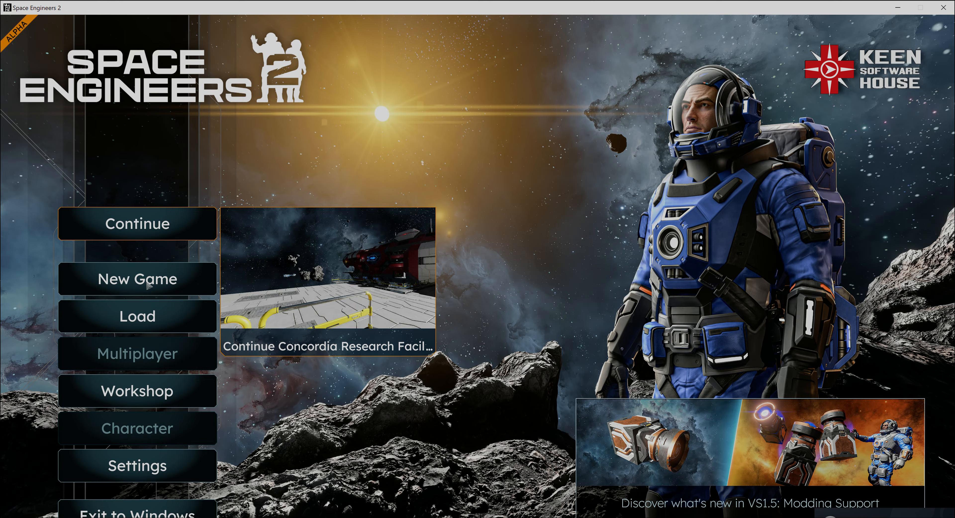
left_click(124, 286)
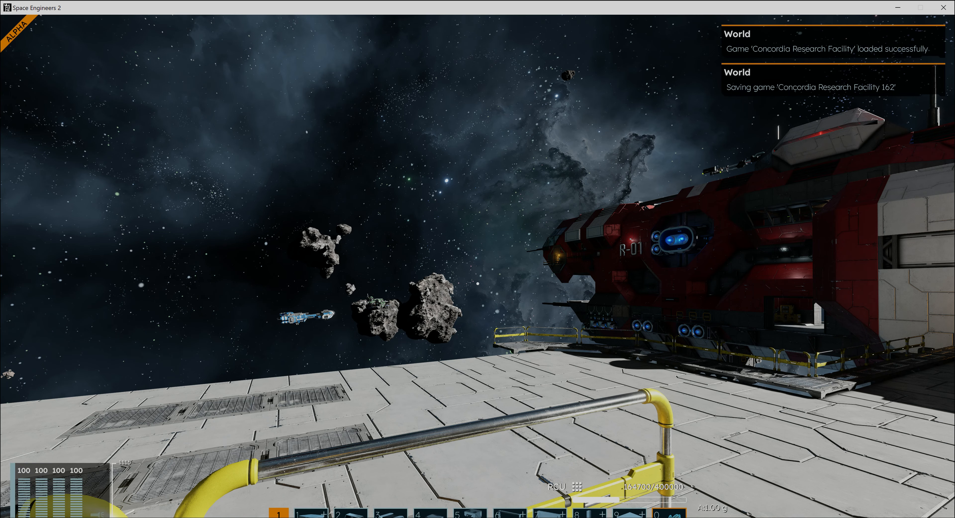
- Search the build blocks for "doors" and assign Doors Block Template to the first toolbar slot
key("w")
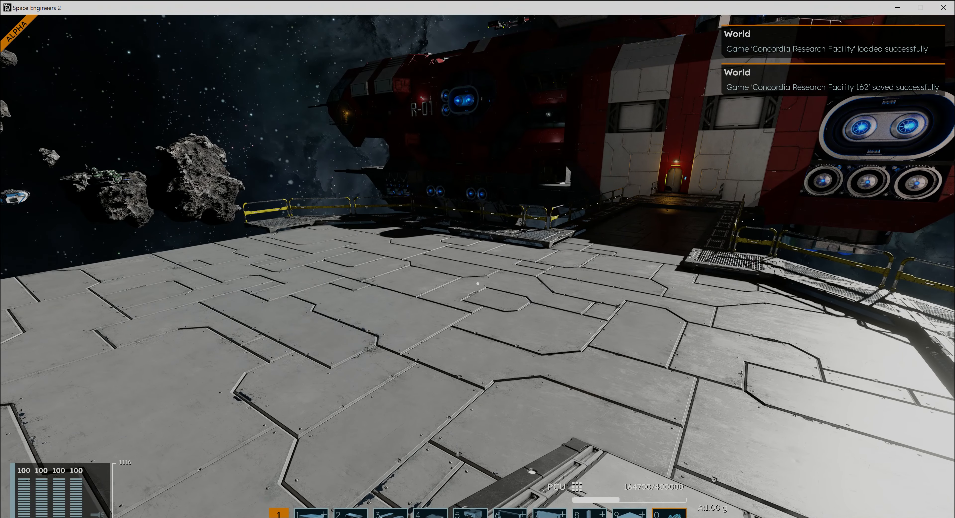
key("g")
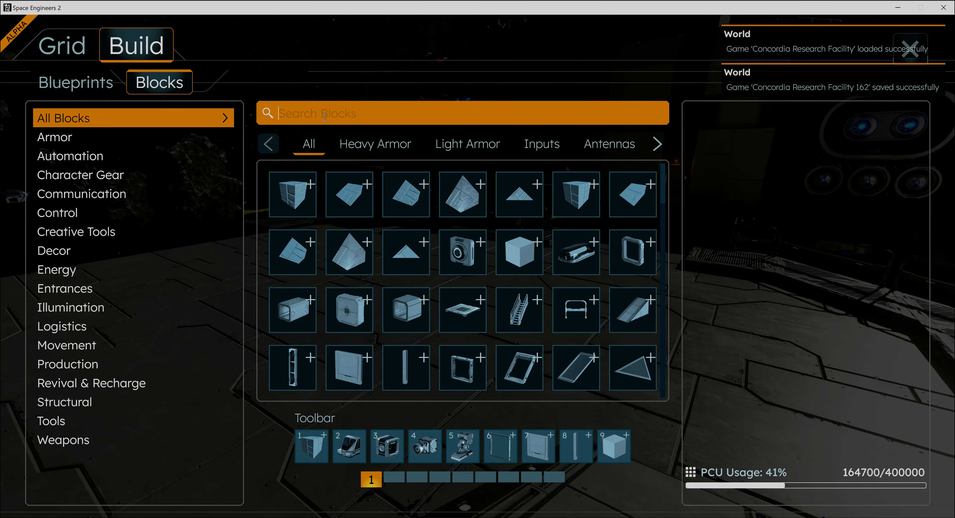
type("doors")
left_click_drag(293, 195, 311, 445)
key("g")
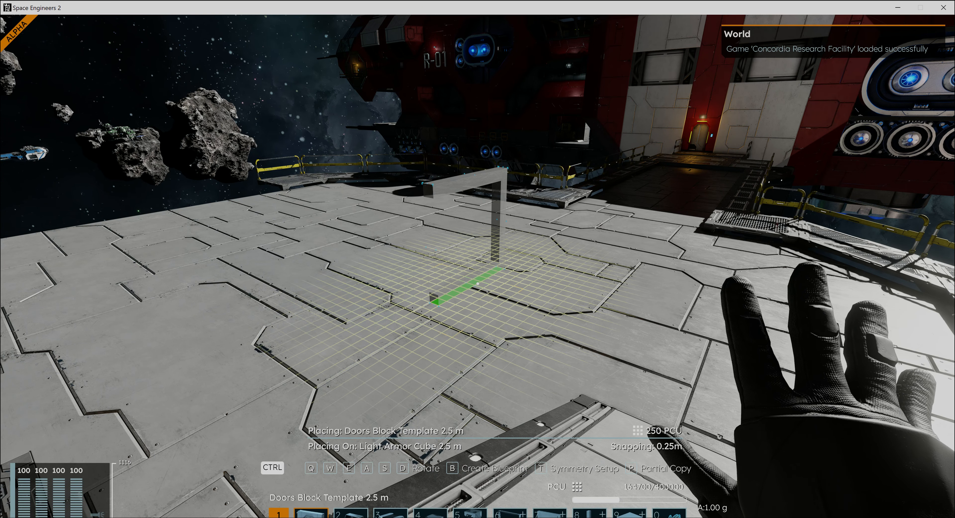
- Rotate the Doors Block Template 2.5 m upright, place it on the light armor platform, and put the block away
key("ctrl+e")
key("ctrl+s")
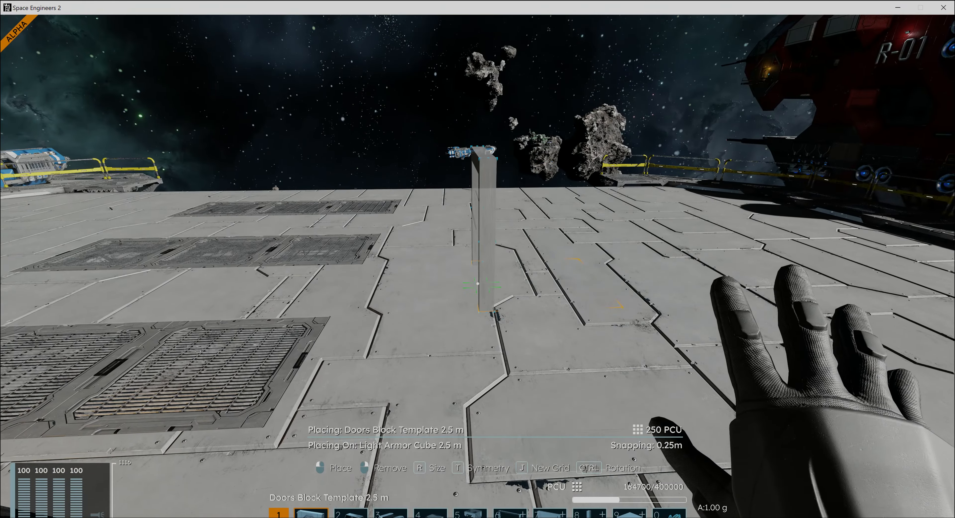
left_click(477, 283)
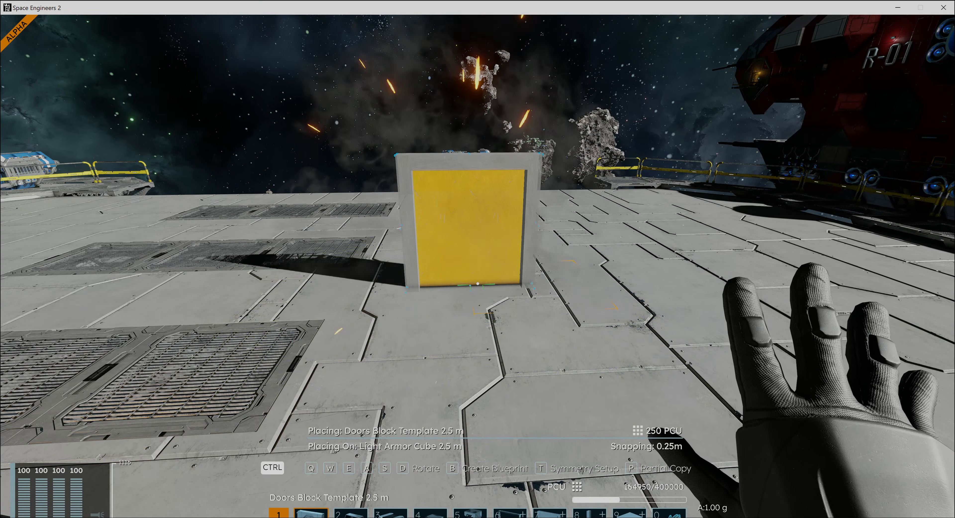
key("0")
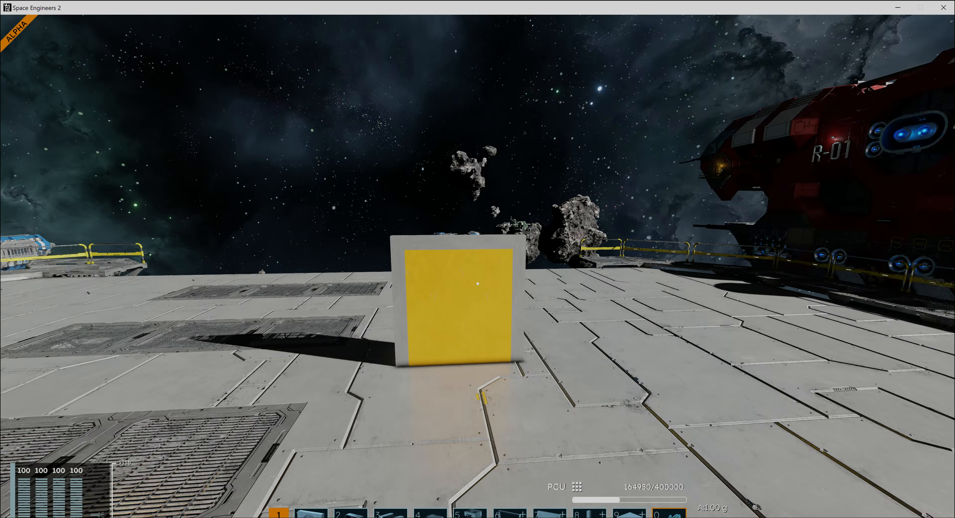
- Walk up to the placed door and use it repeatedly to test its sliding panels from different sides
key("w")
key("w")
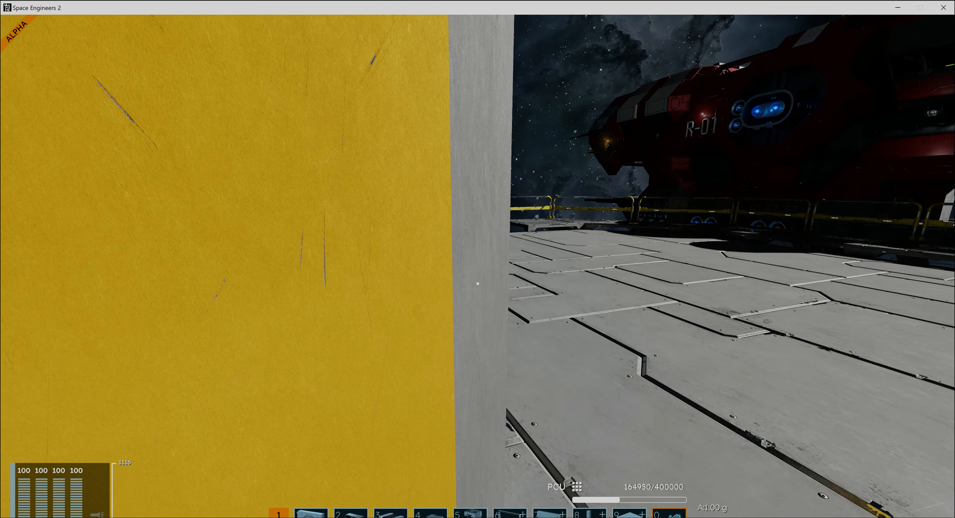
key("a")
key("f")
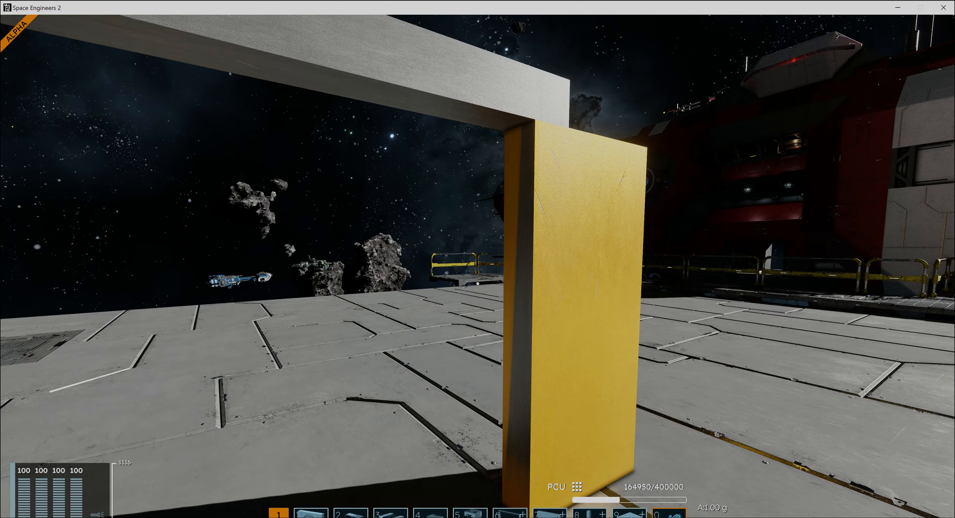
key("f")
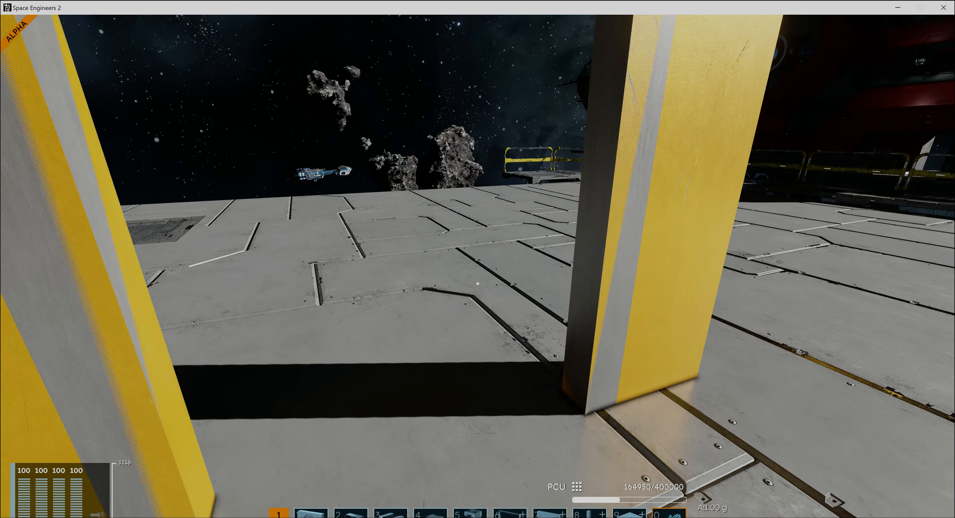
key("f")
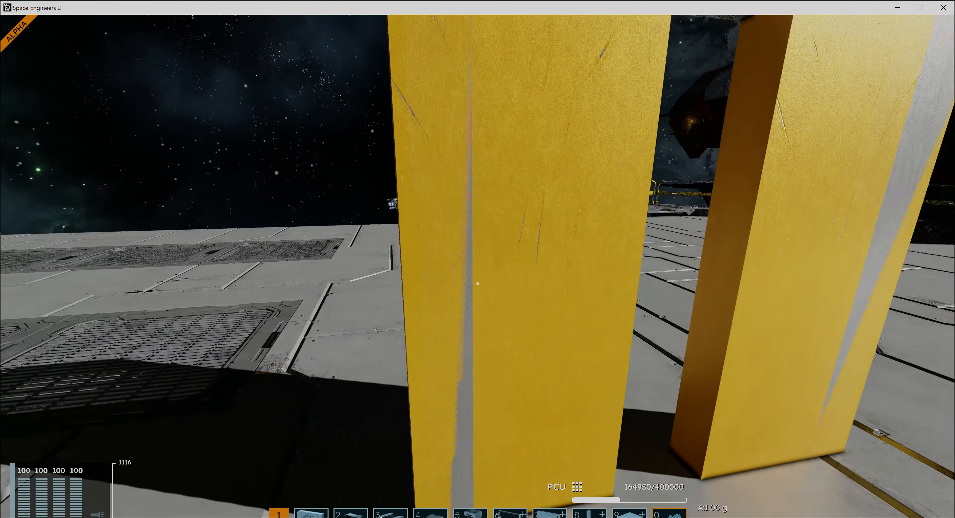
- Walk around the placed Doors Block Template 2.5 m to view its panels from several sides, and close the door
key("s")
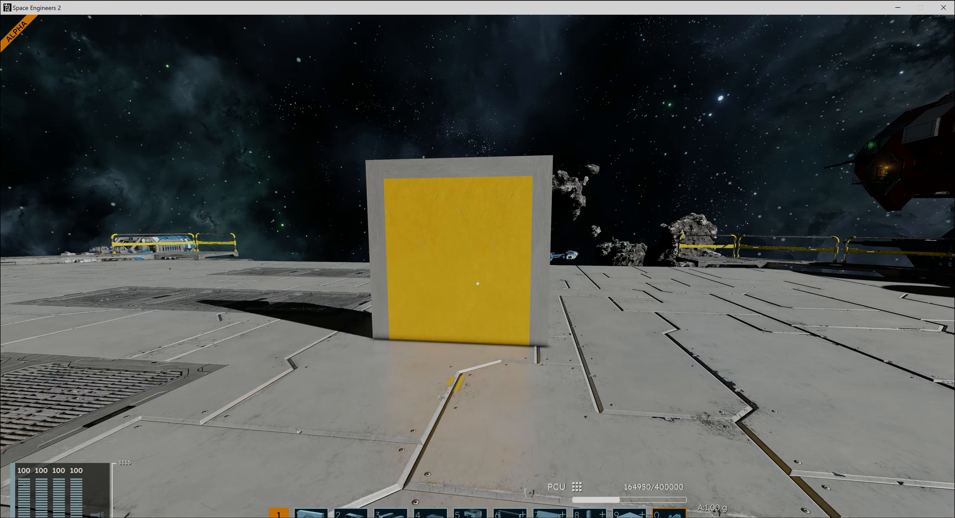
key("w")
key("d")
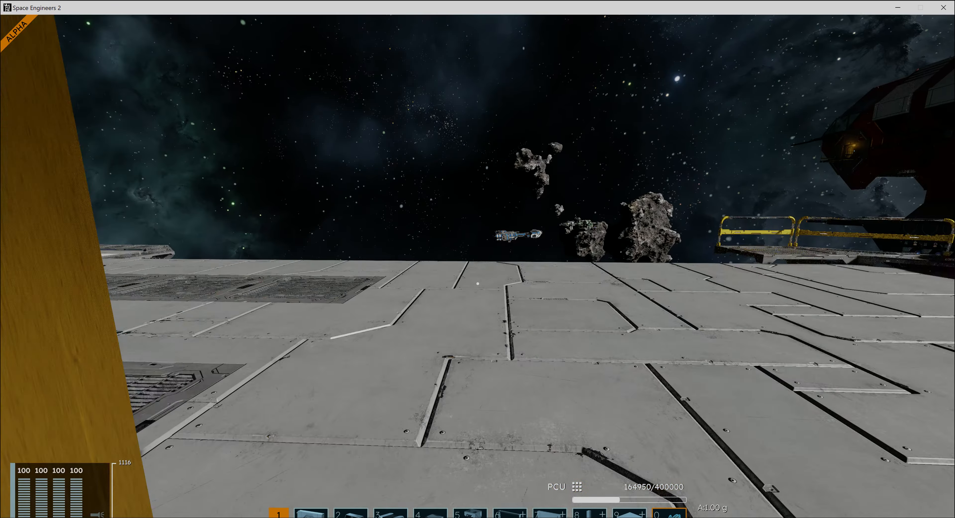
key("a")
key("w")
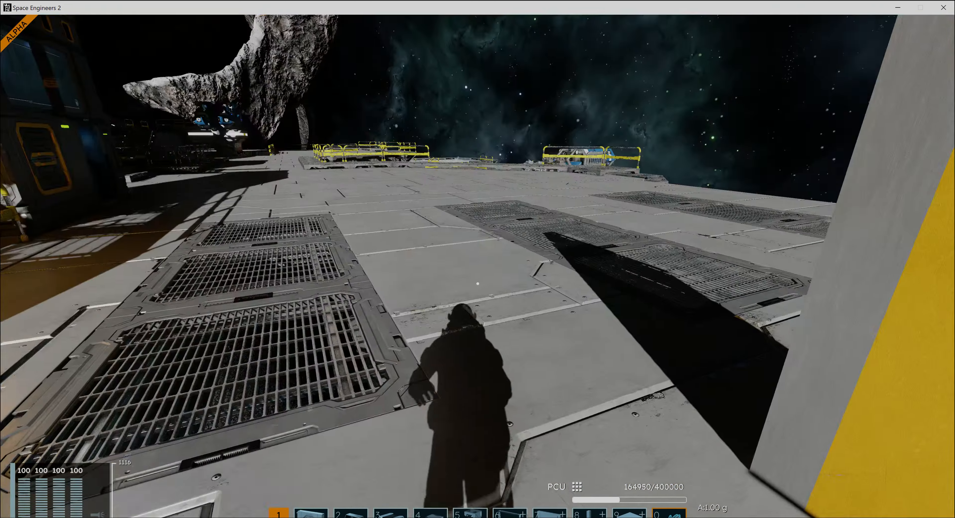
key("a")
key("w")
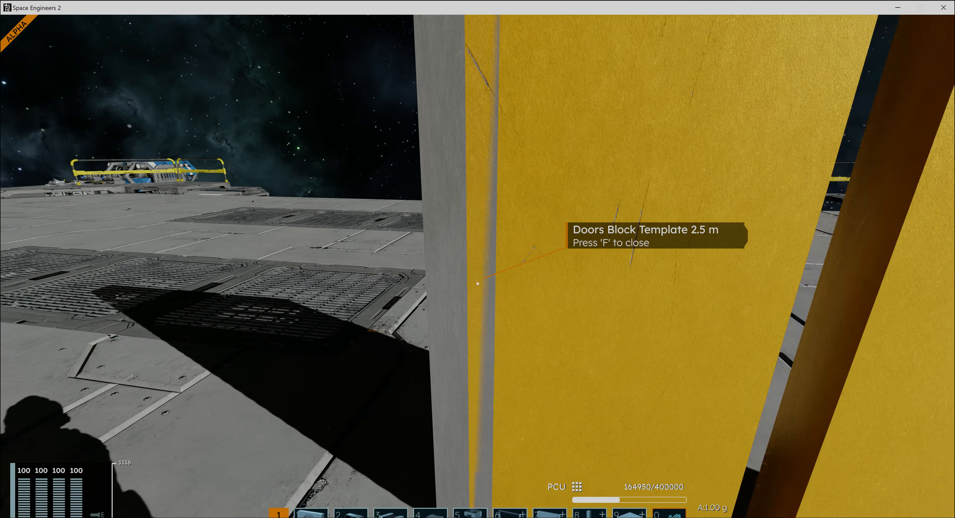
key("f")
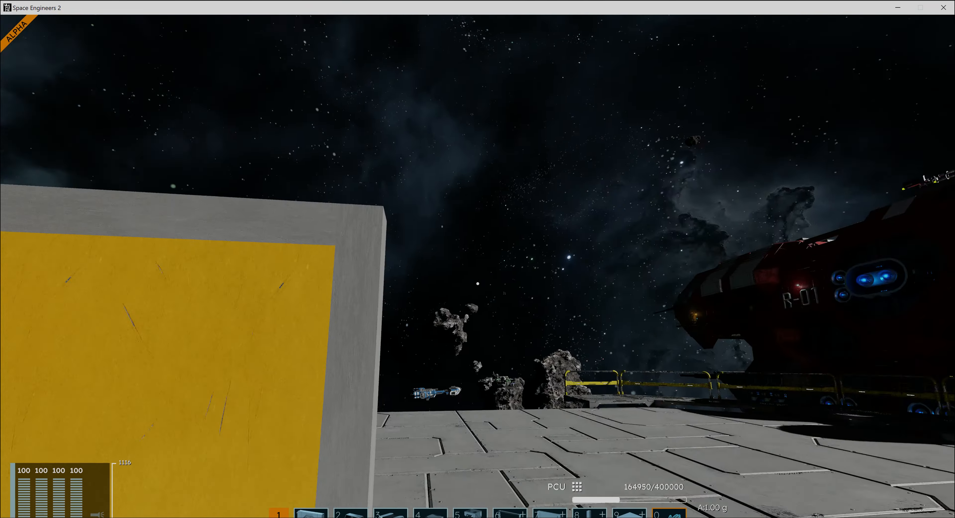
- Examine the closed door's frame edge and panel fit from close up
key("a")
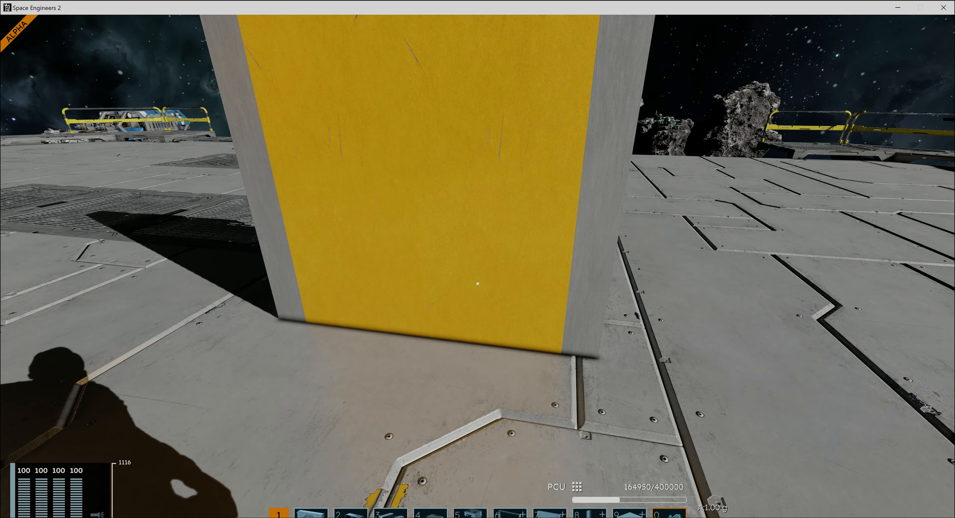
key("a")
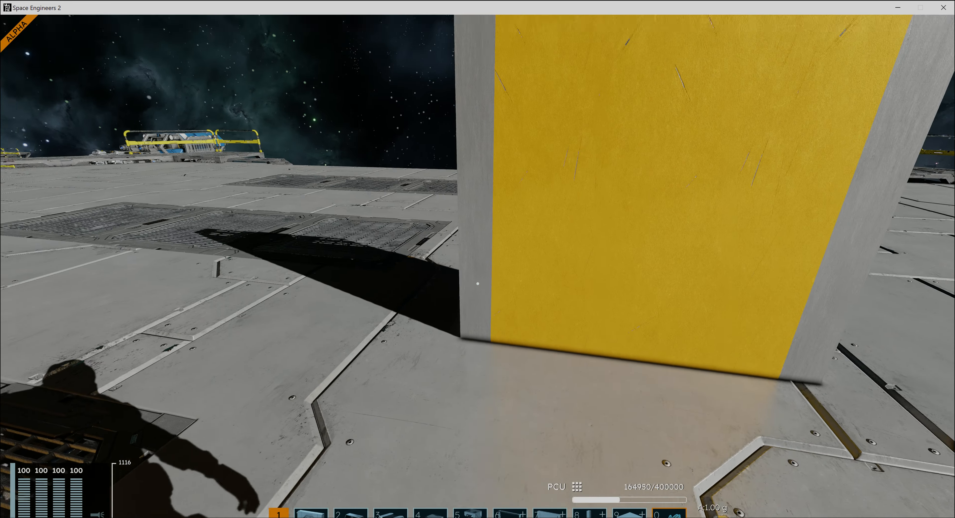
key("w")
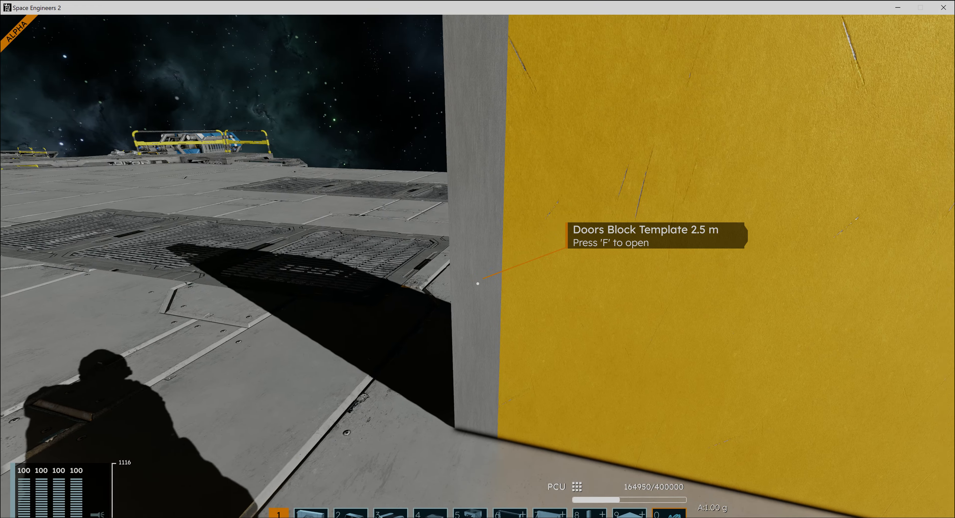
key("d")
key("w")
key("s")
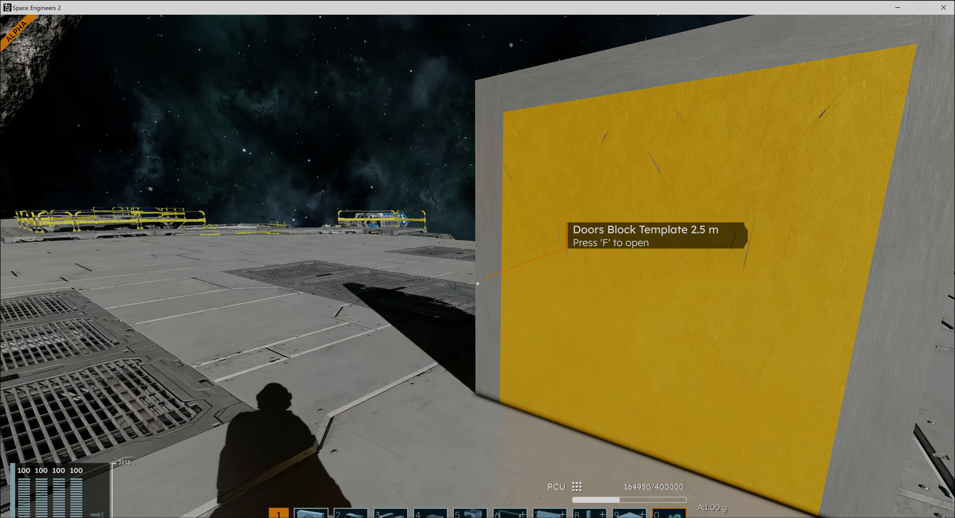
key("a")
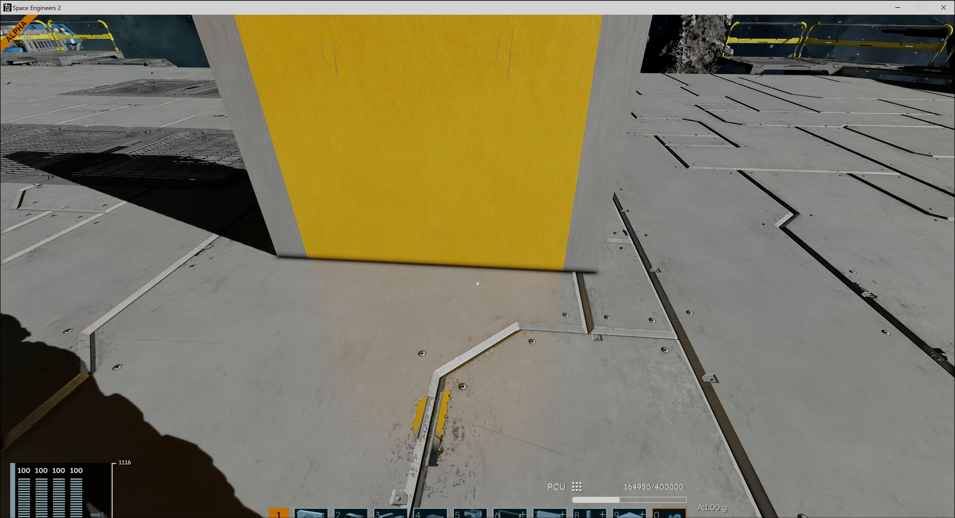
- Circle the closed door on the platform to examine its front and back faces
key("a")
key("w")
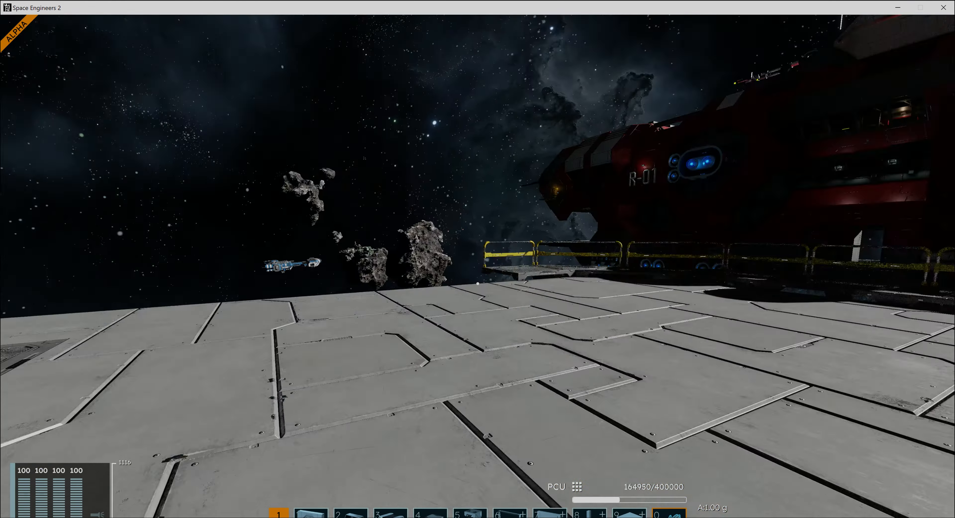
key("w")
key("d")
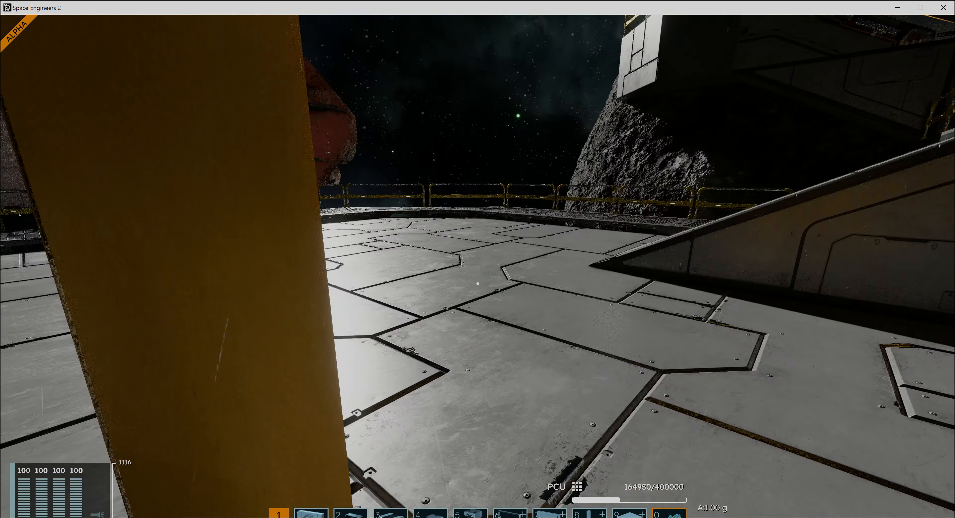
key("w")
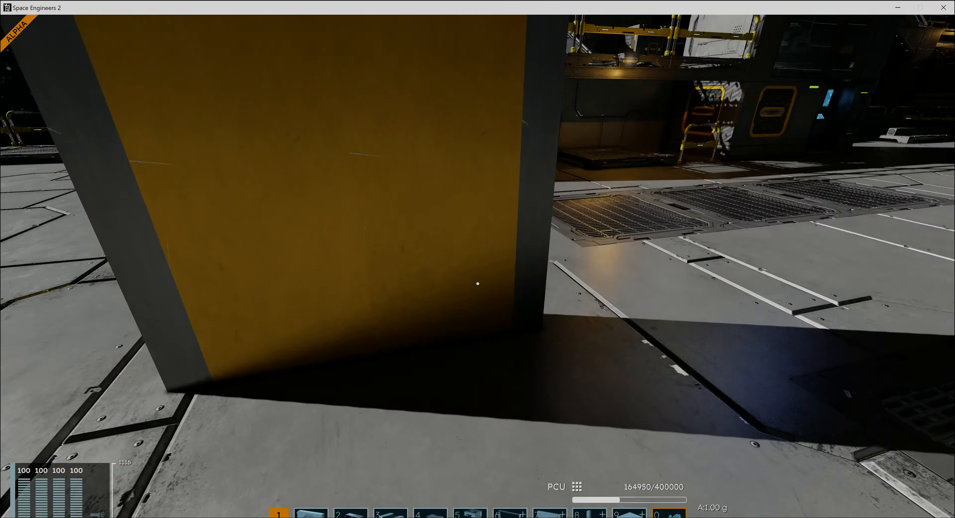
key("d")
key("w")
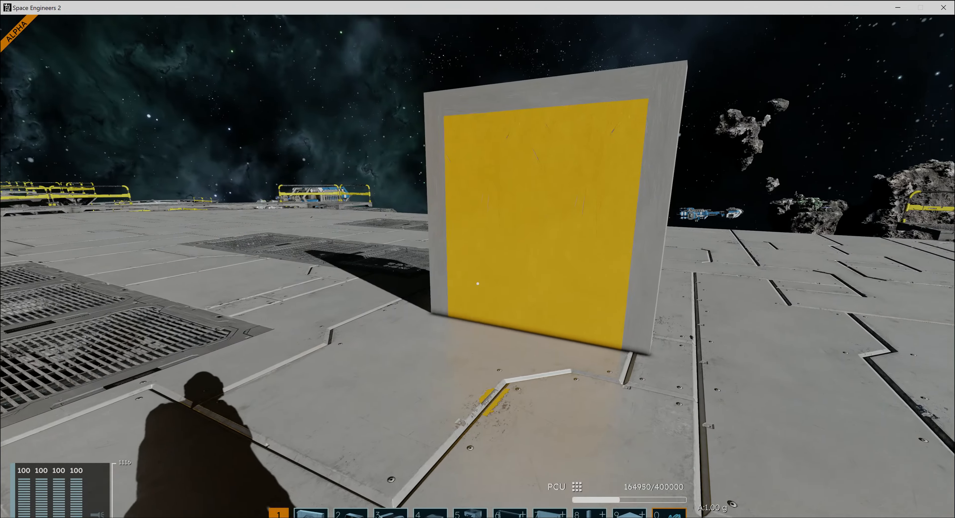
key("w")
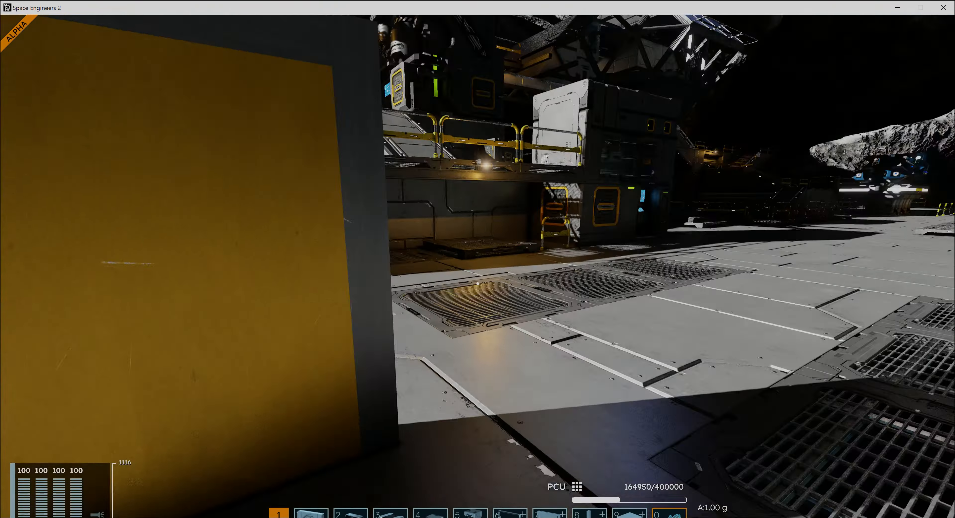
key("w")
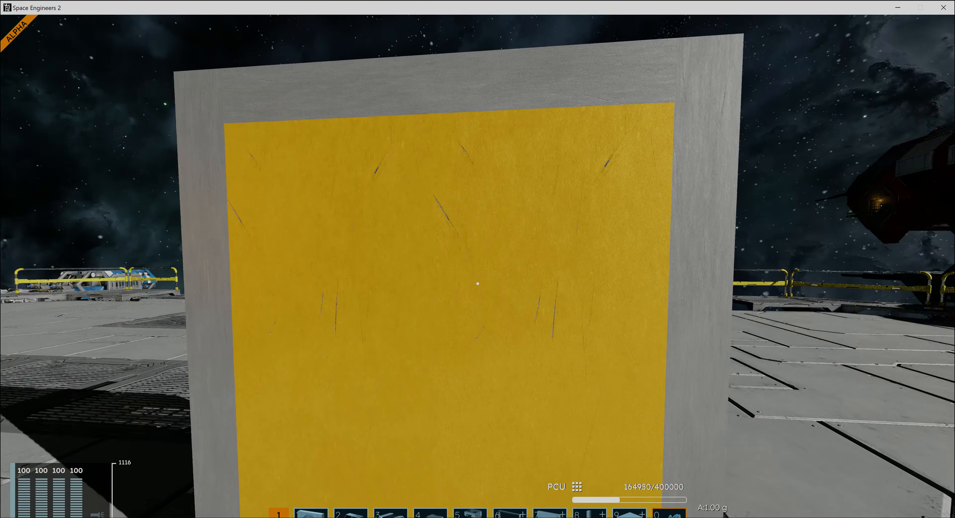
key("a")
key("w")
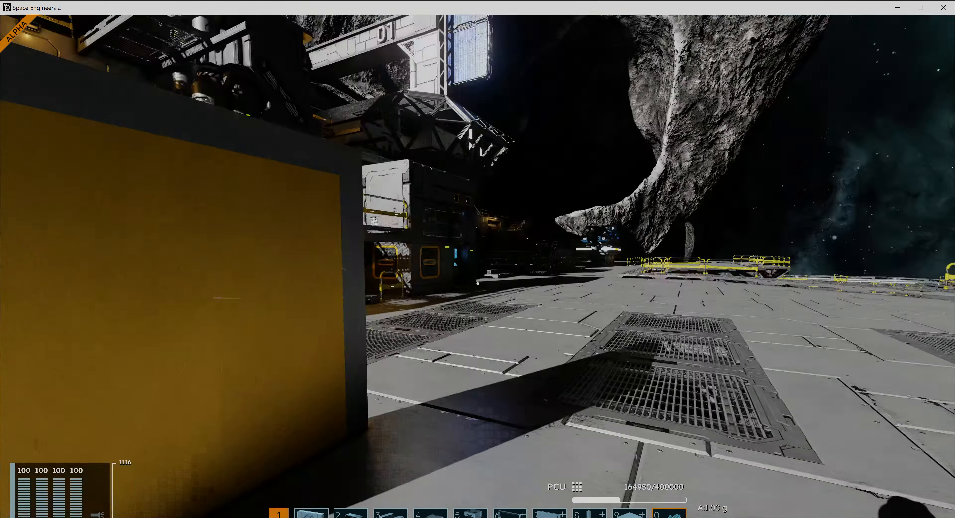
key("d")
key("w")
key("a")
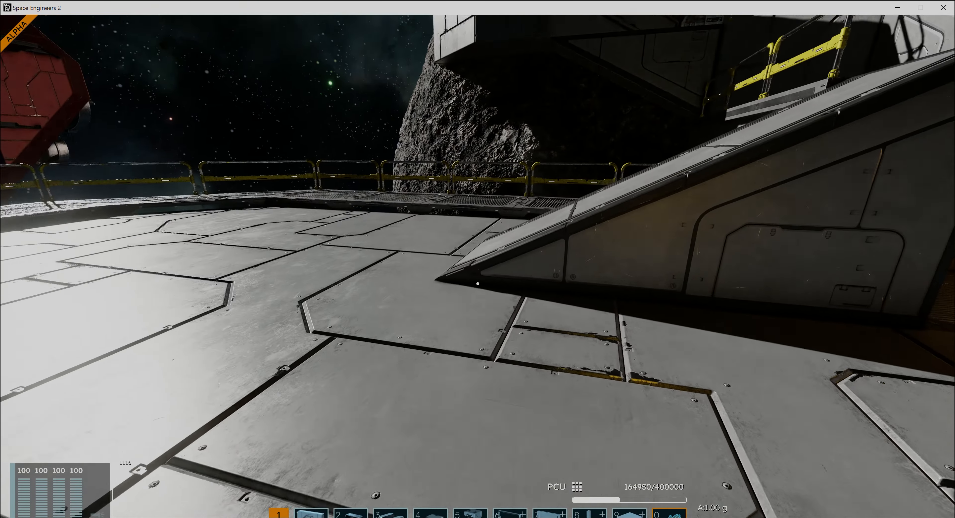
key("a")
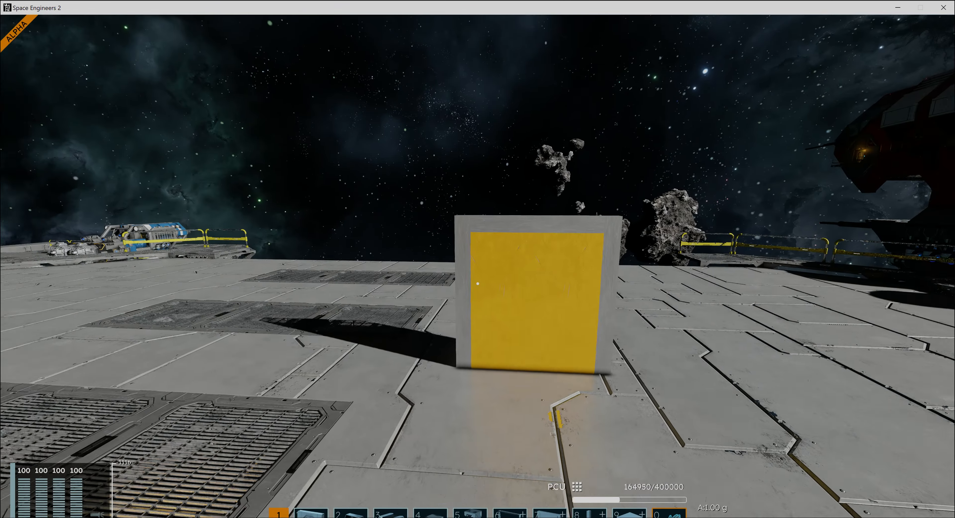
- Approach the front of the door and open, close and reopen it to check how the panels slide past the frame
key("w")
key("f")
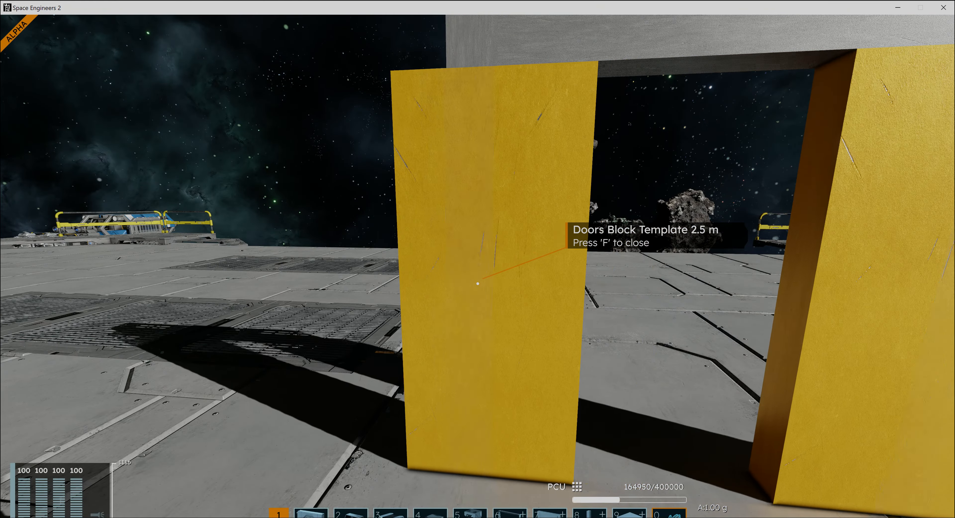
key("f")
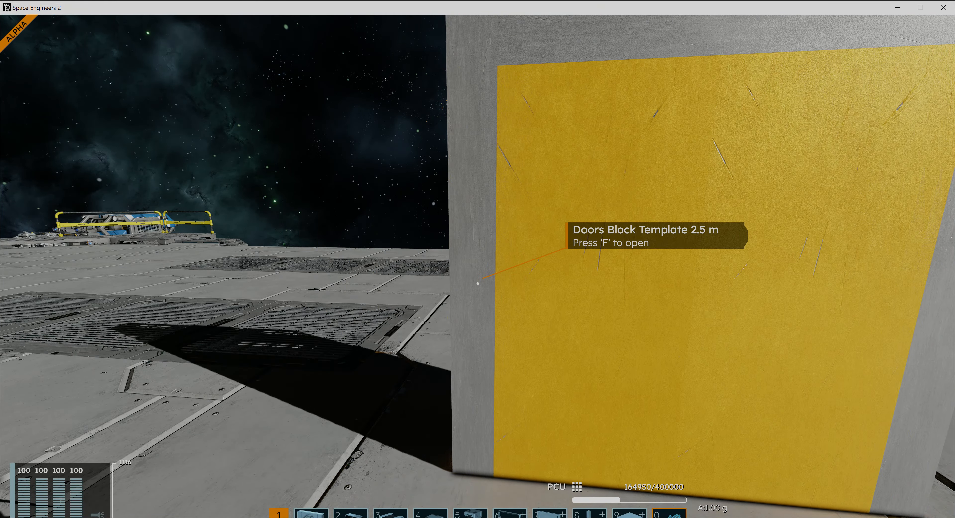
key("f")
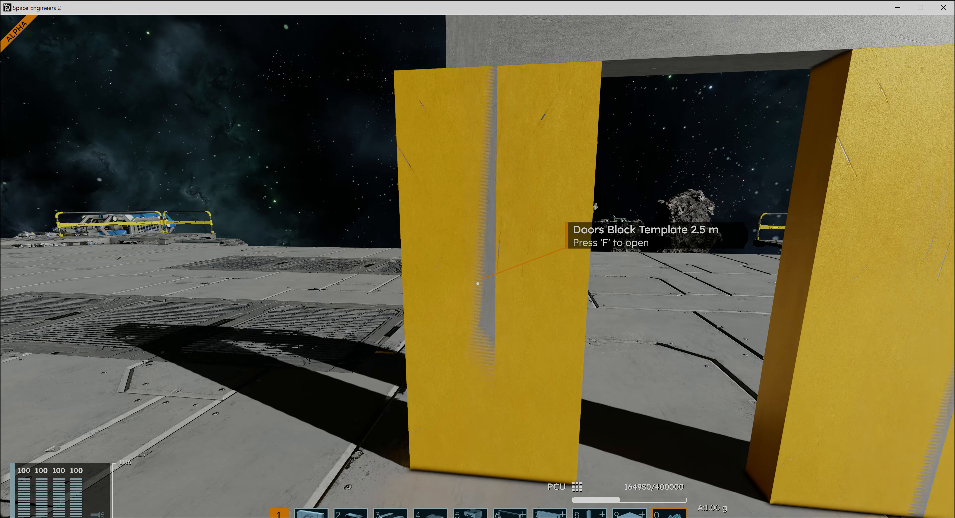
- Back away across the platform and return to view the whole door from the front
key("s")
key("a")
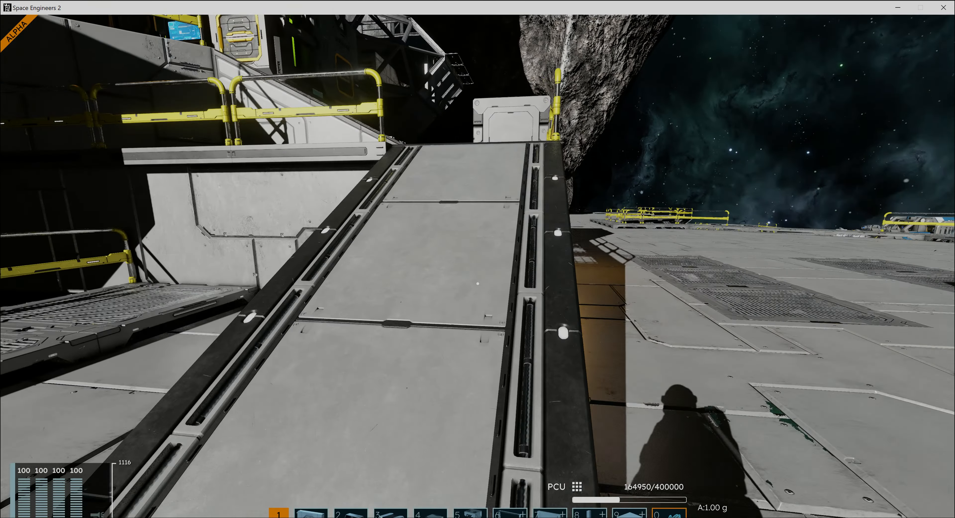
key("s")
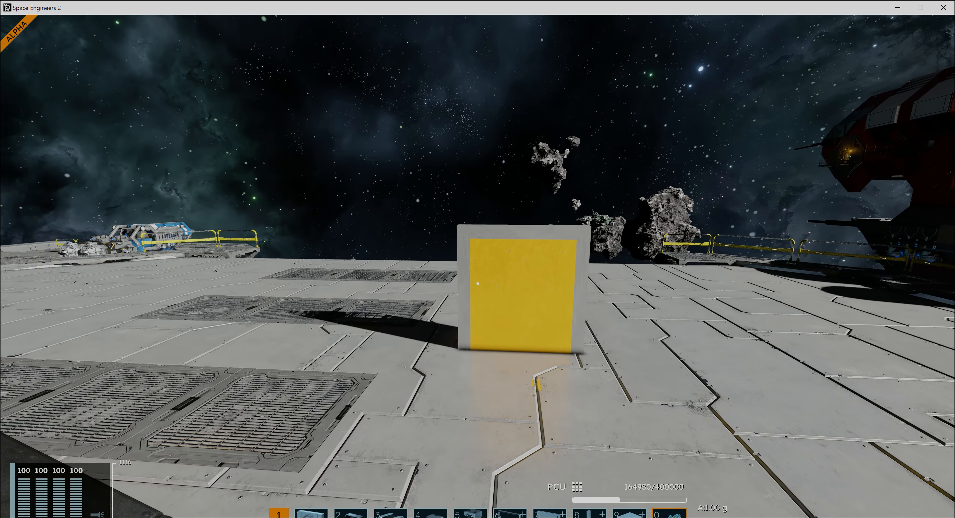
key("w")
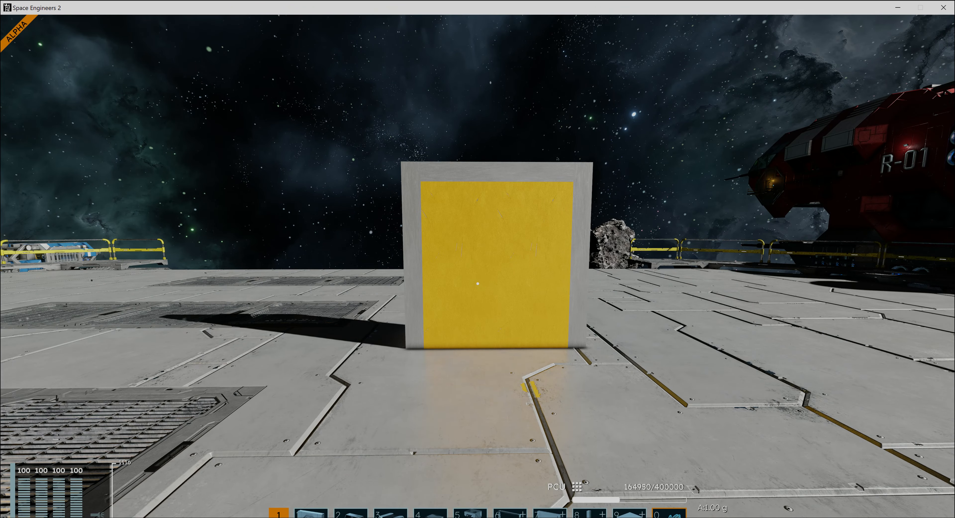
key("w")
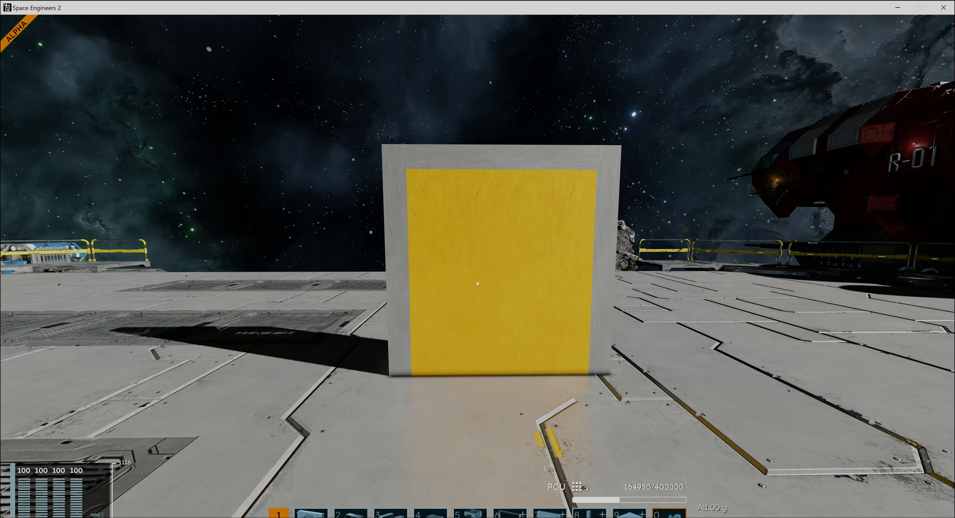